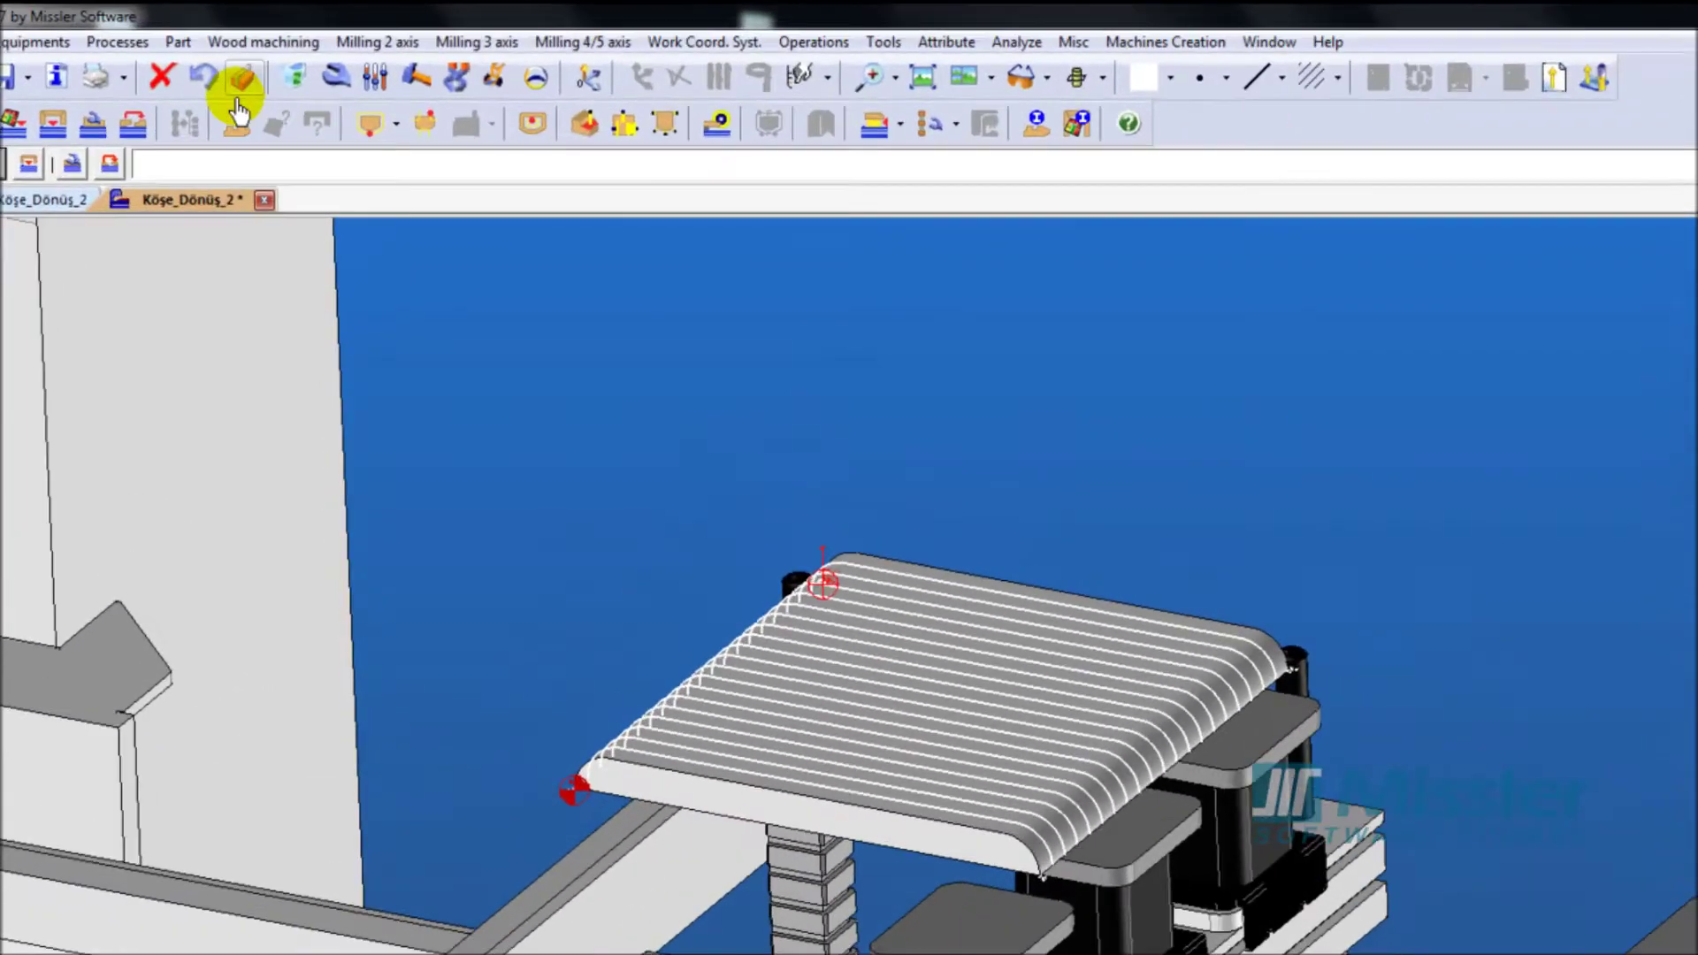
# Open the Part menu to reach the Clearance envelope options for the slatted panel.
pyautogui.click(209, 45)
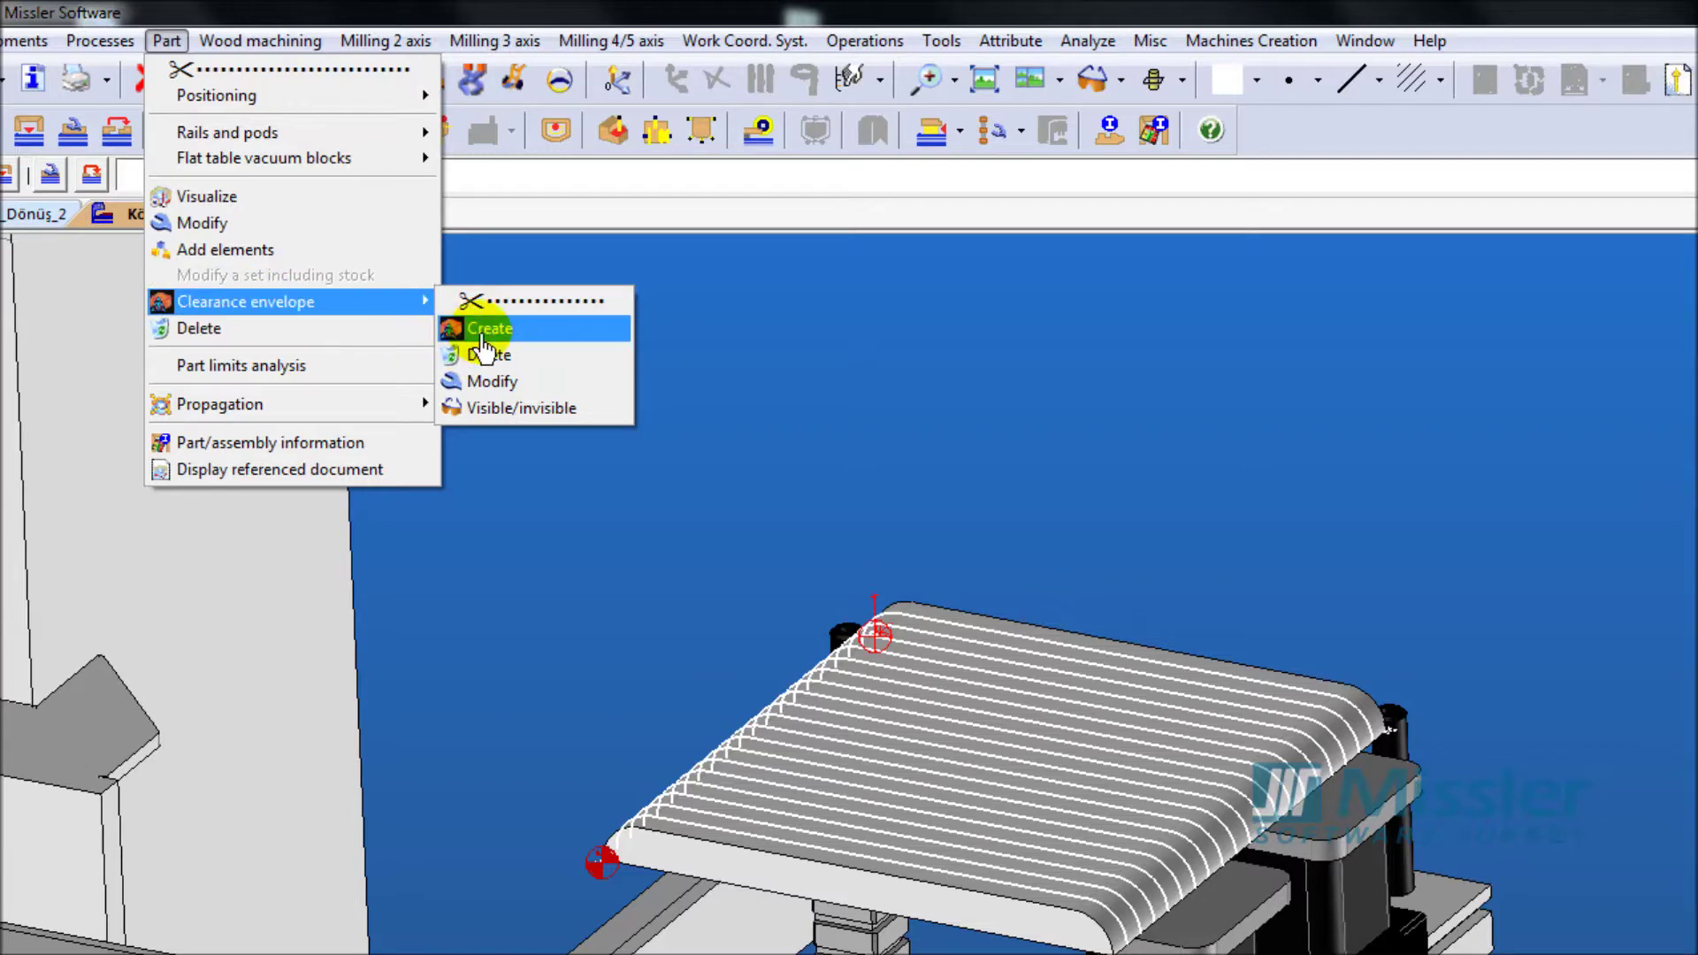
pyautogui.moveTo(246, 300)
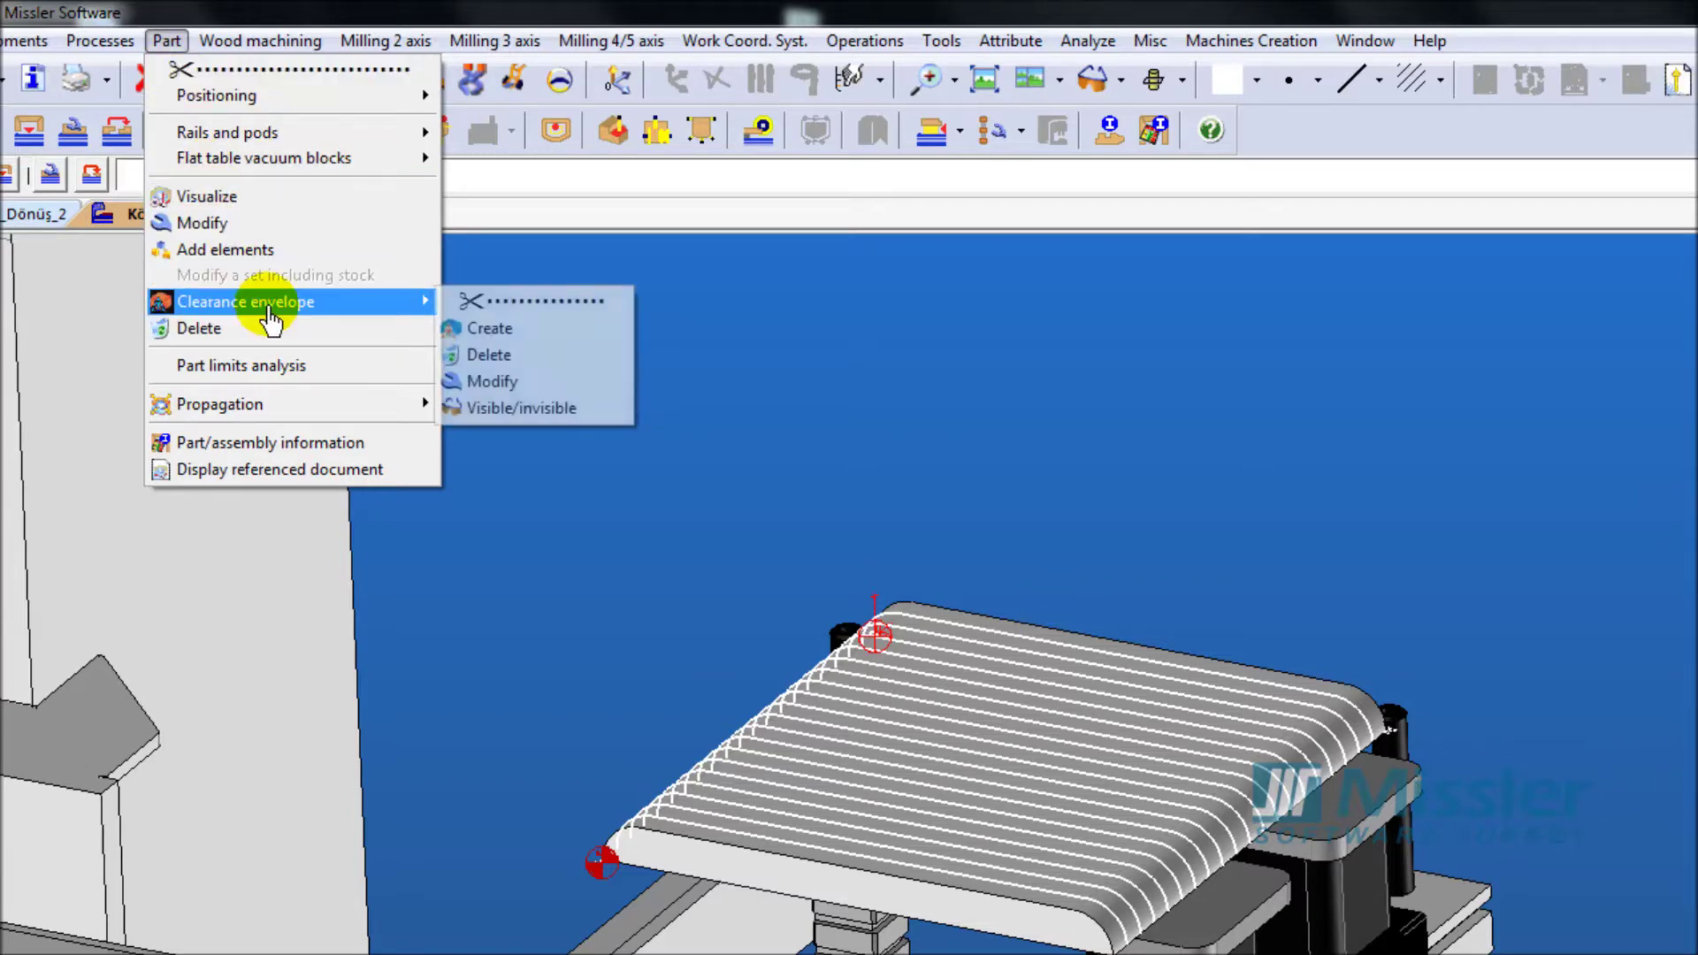
# Create a clearance envelope with Z- 0mm, Z+ 150mm, 5mm sides and paths passing over.
pyautogui.click(482, 332)
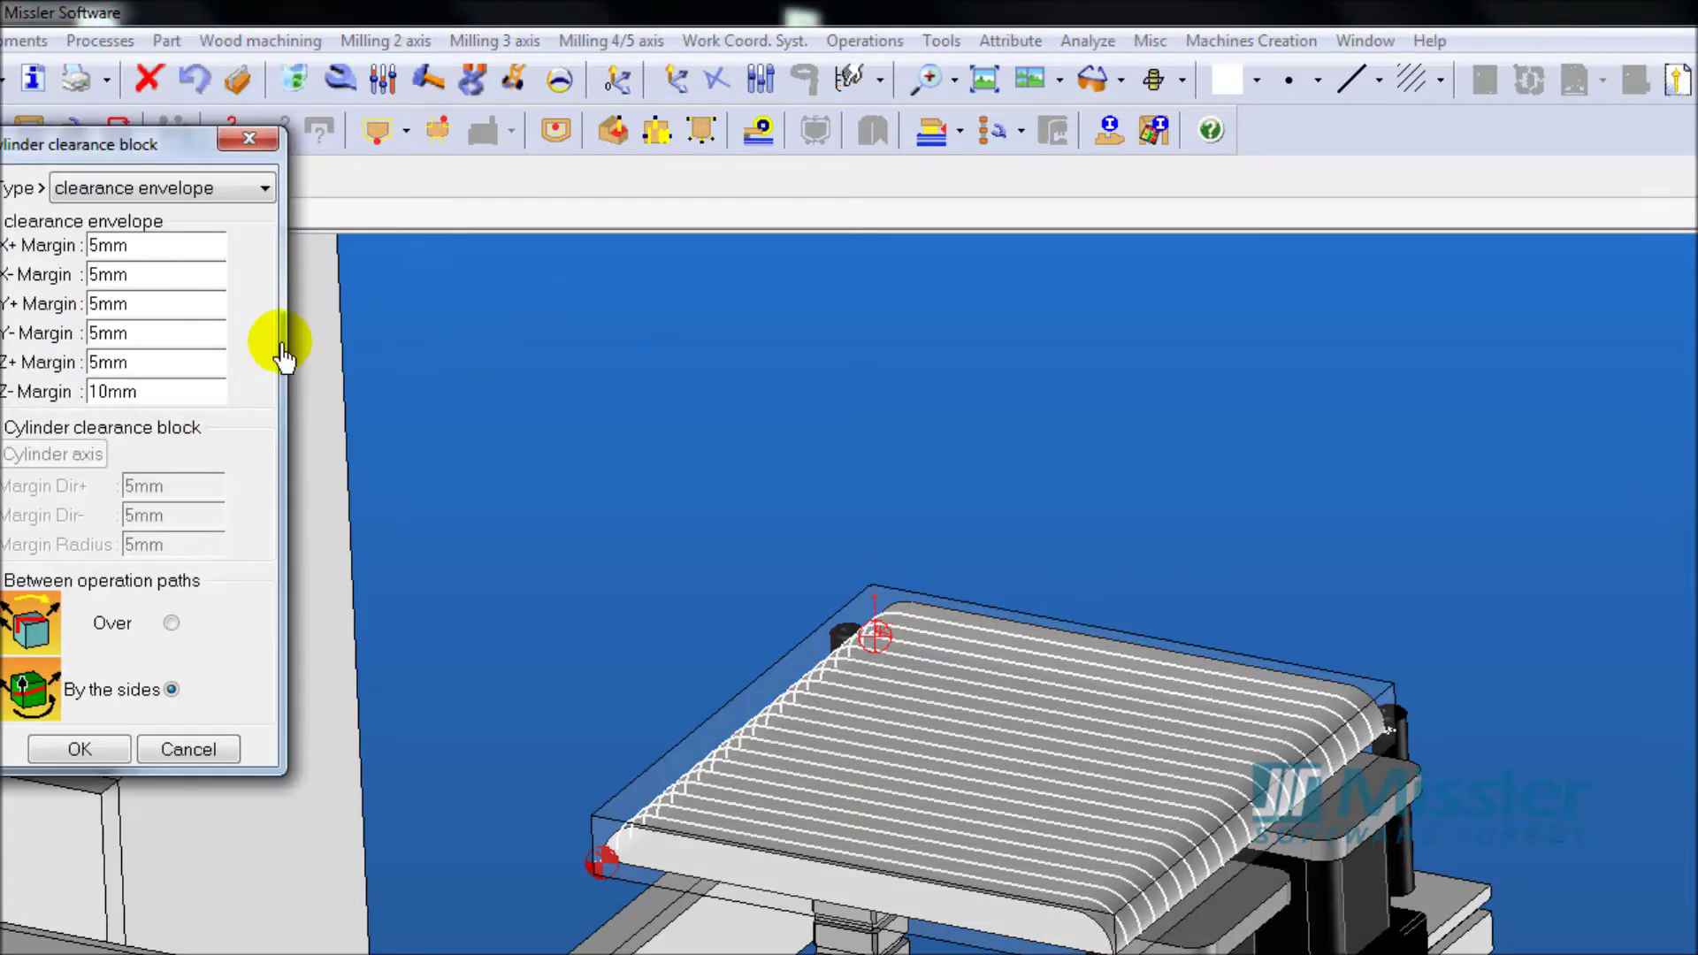
pyautogui.moveTo(171, 389); pyautogui.dragTo(84, 396)
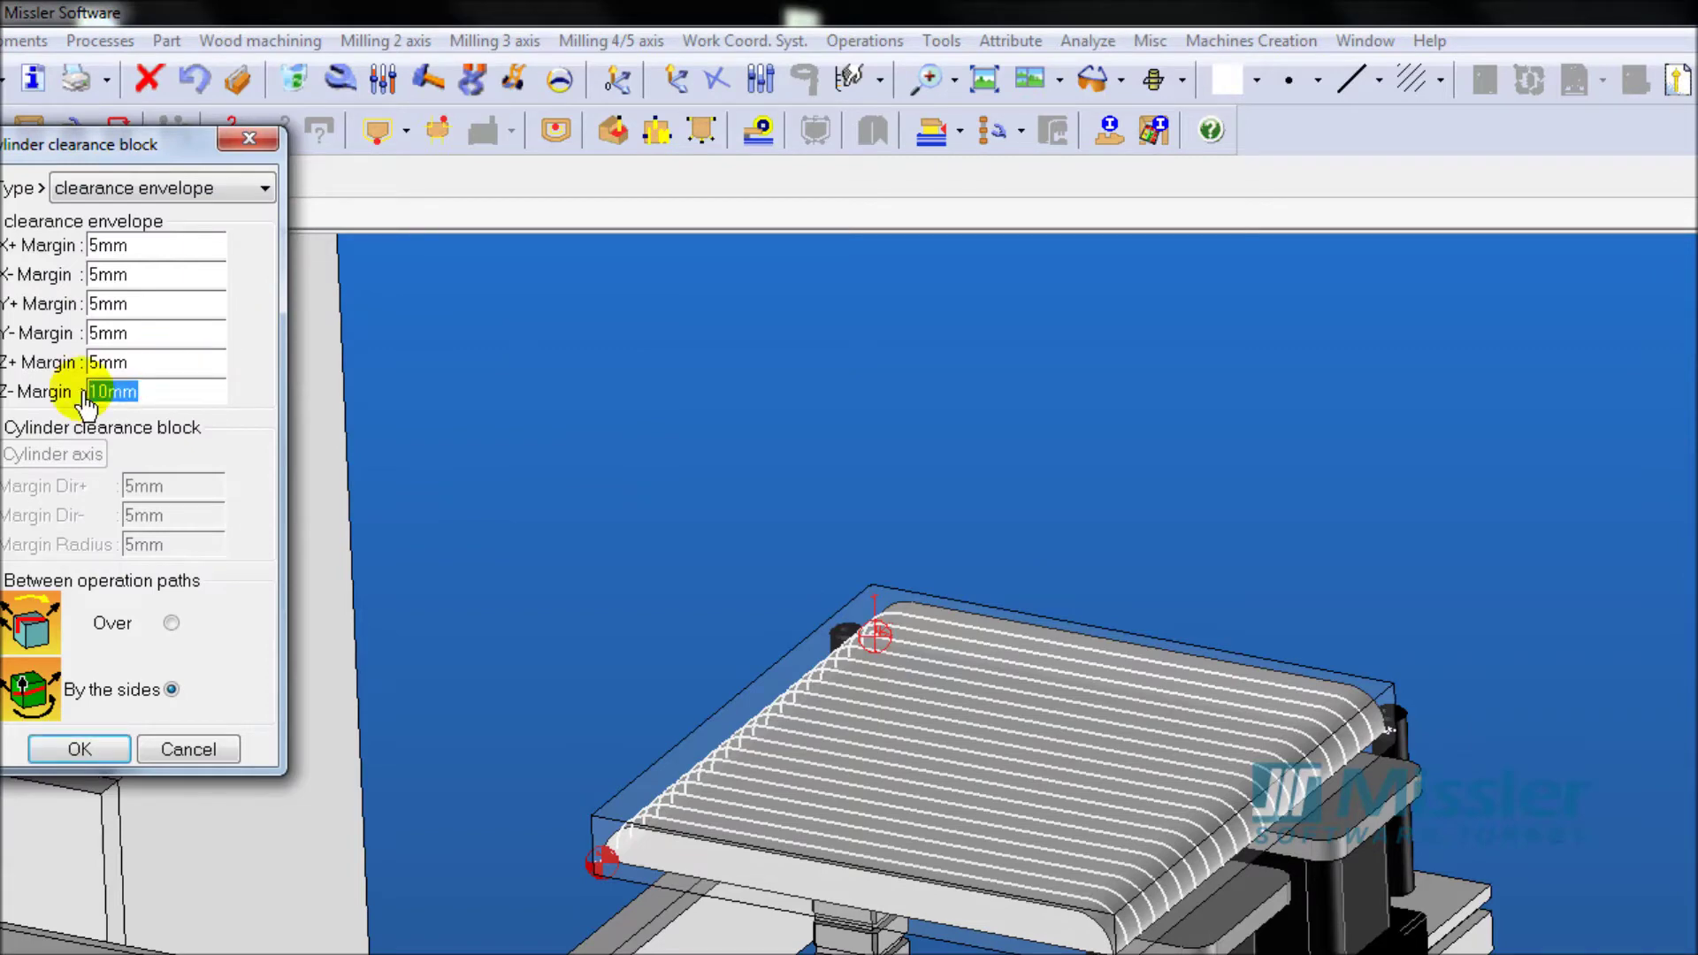
pyautogui.write('0')
pyautogui.doubleClick(159, 361)
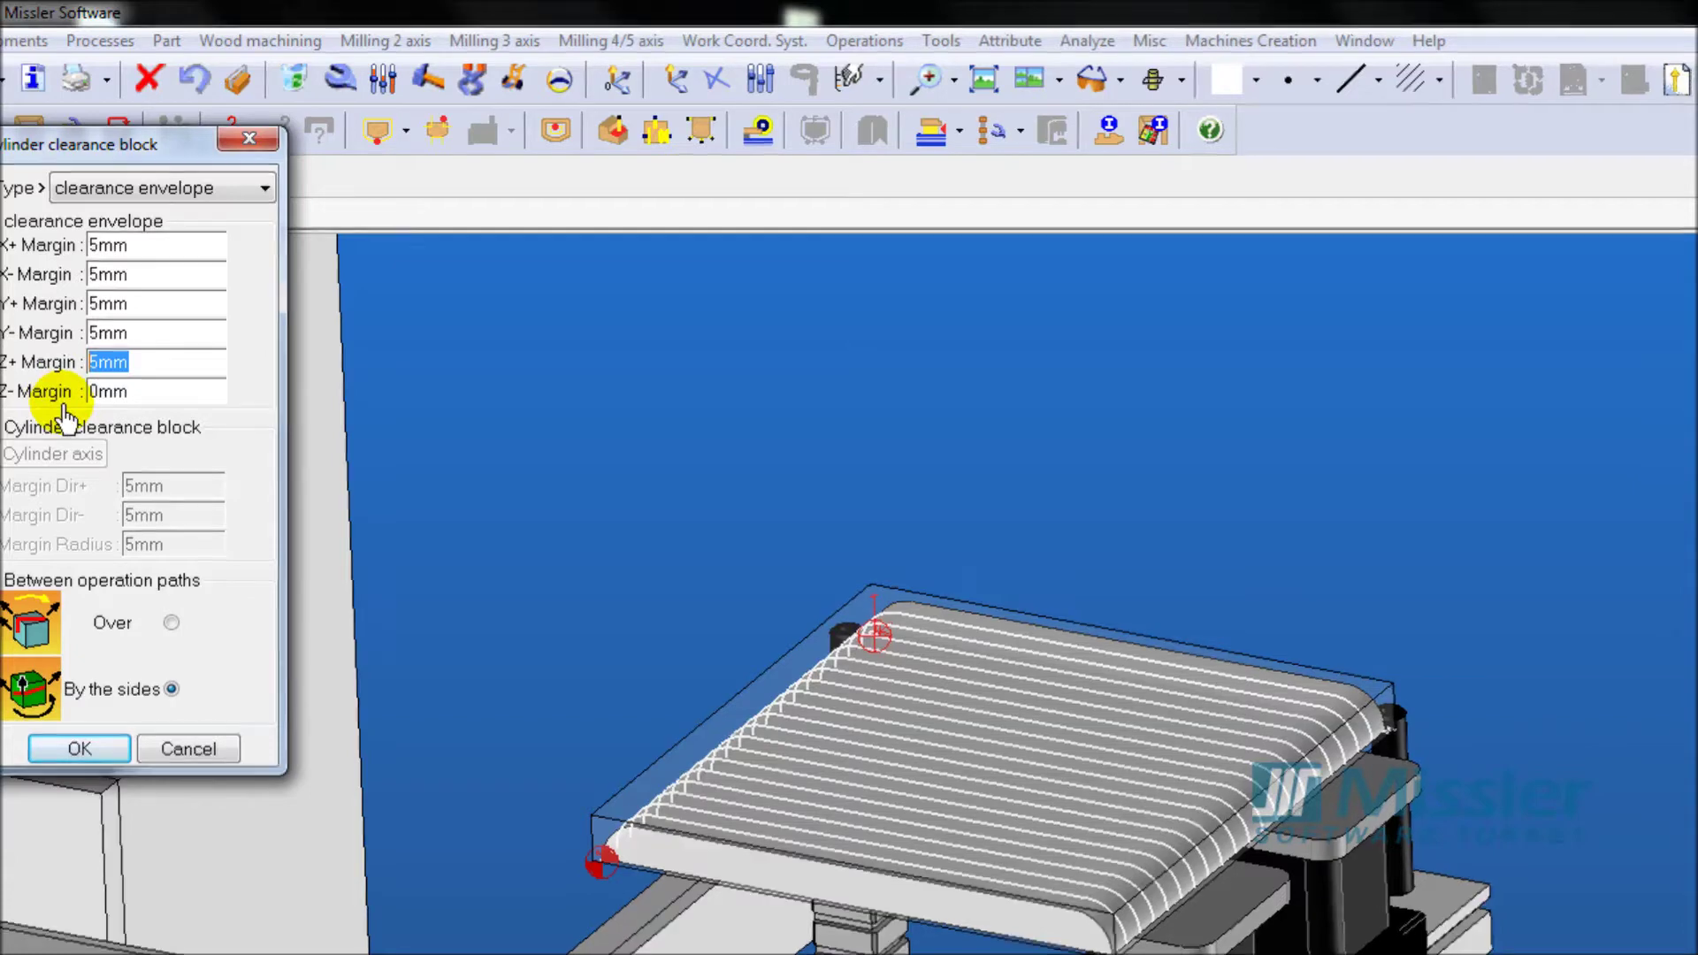
pyautogui.write('150')
pyautogui.click(163, 232)
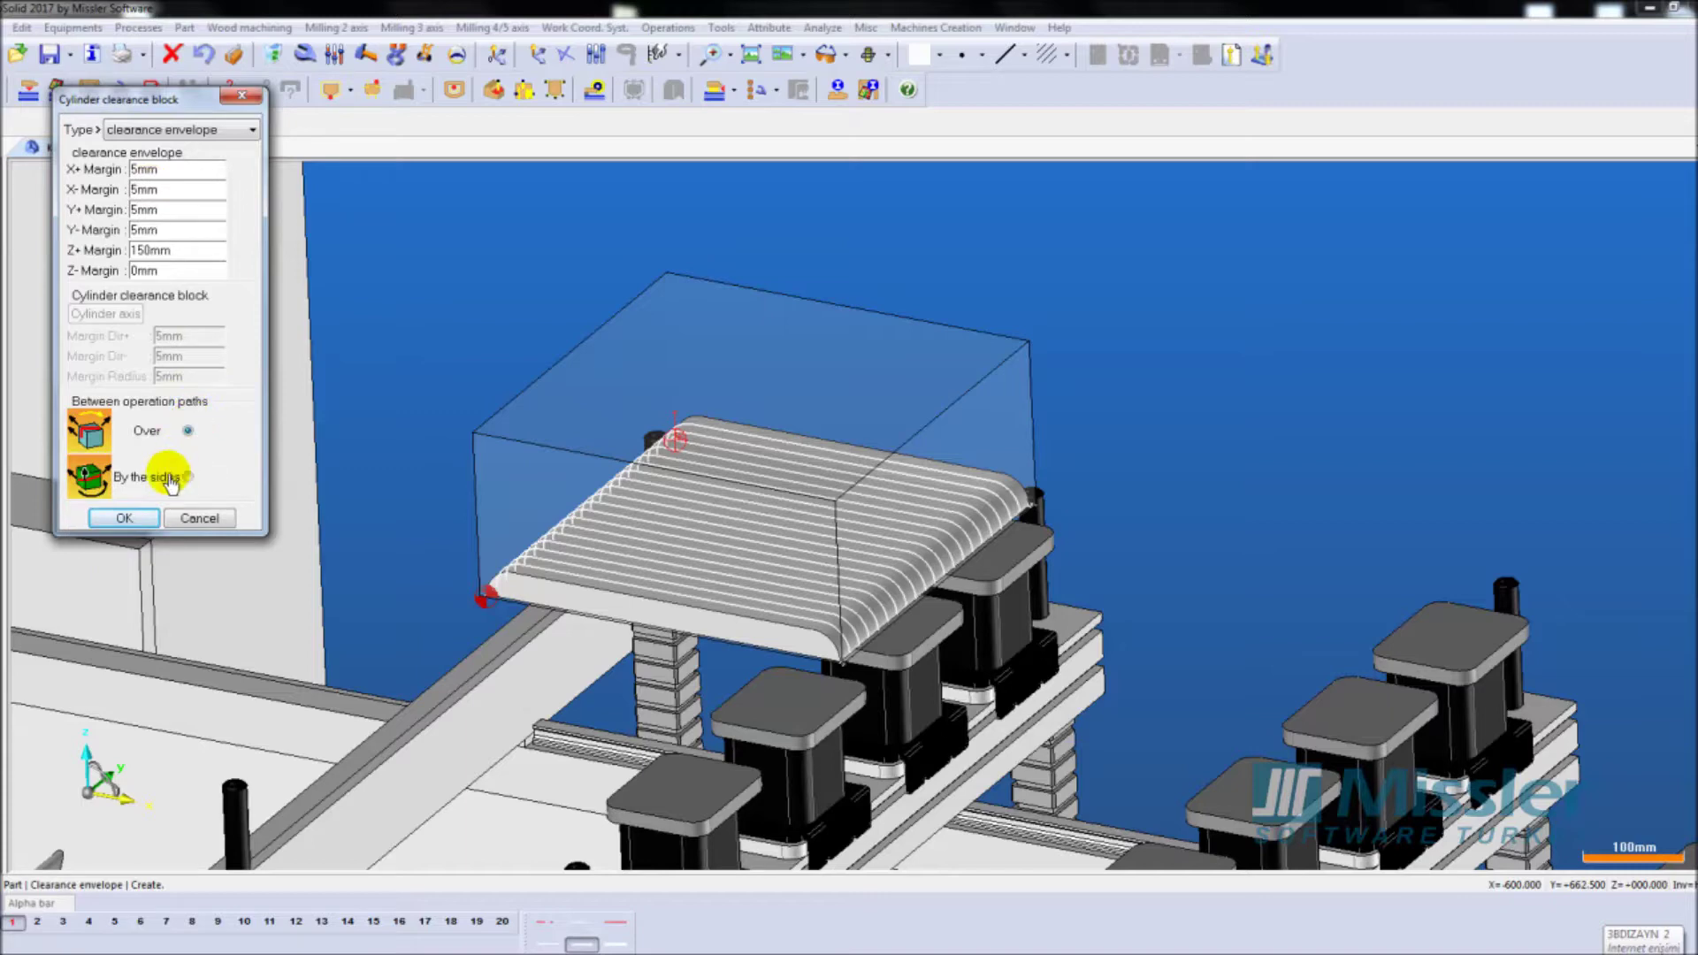
pyautogui.click(128, 517)
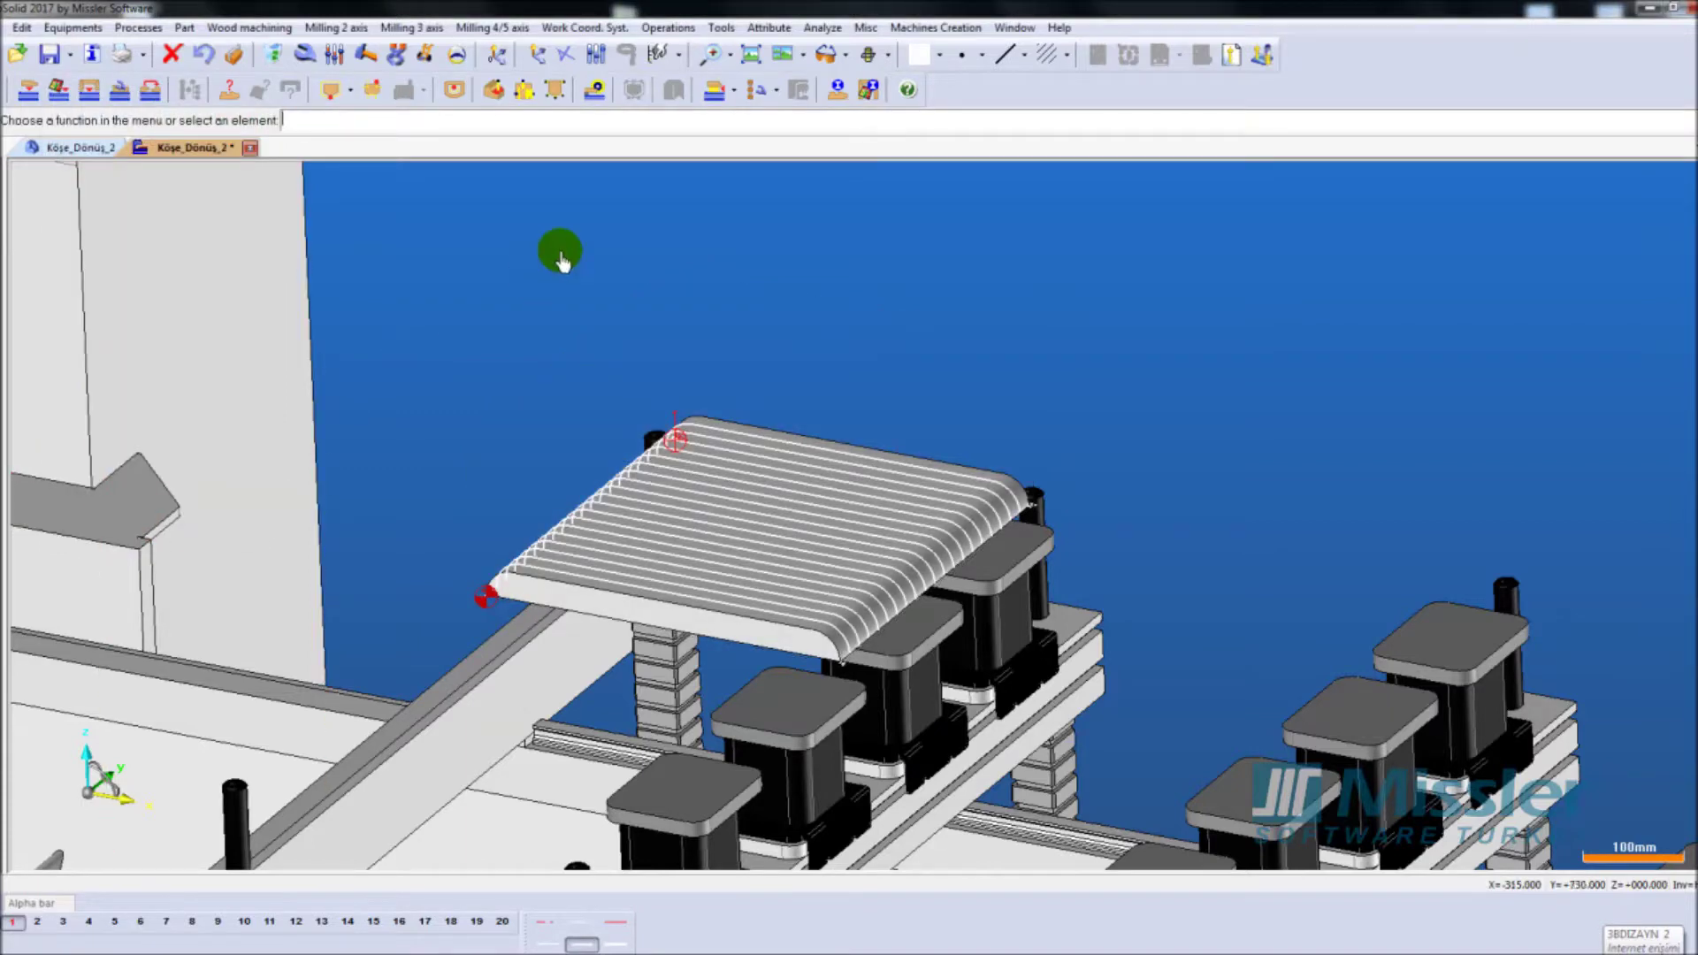
# Start a 5-axis contour and pick the slat curves up the rounded front edge.
pyautogui.click(480, 31)
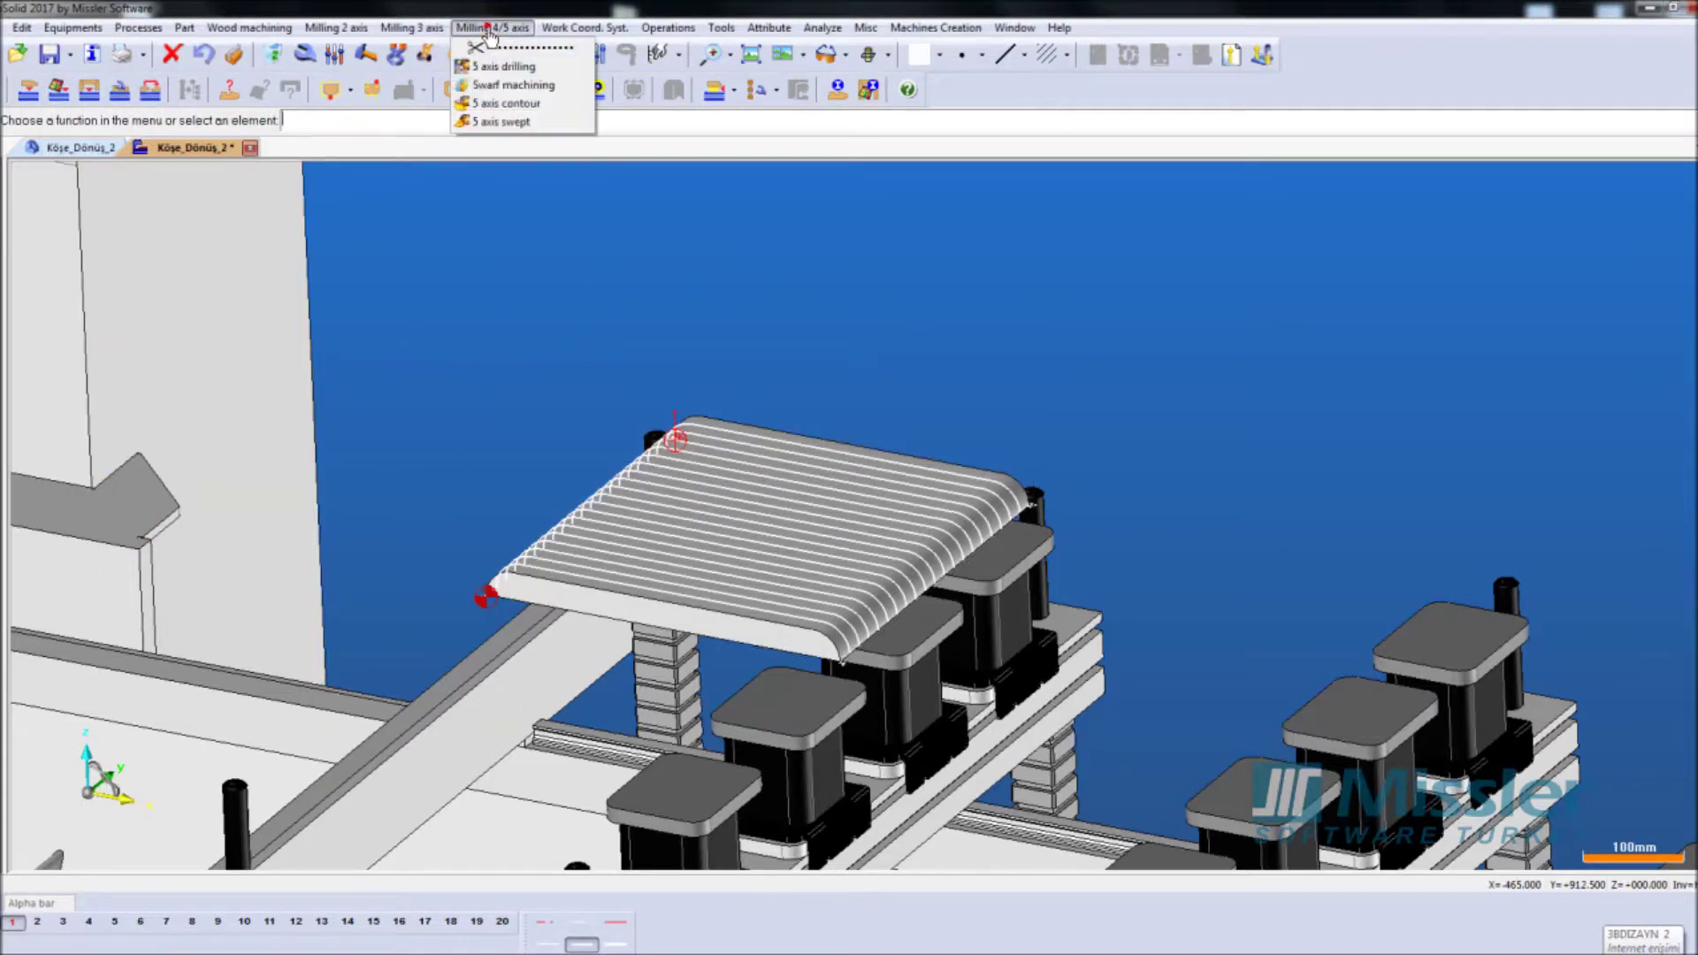
pyautogui.click(511, 110)
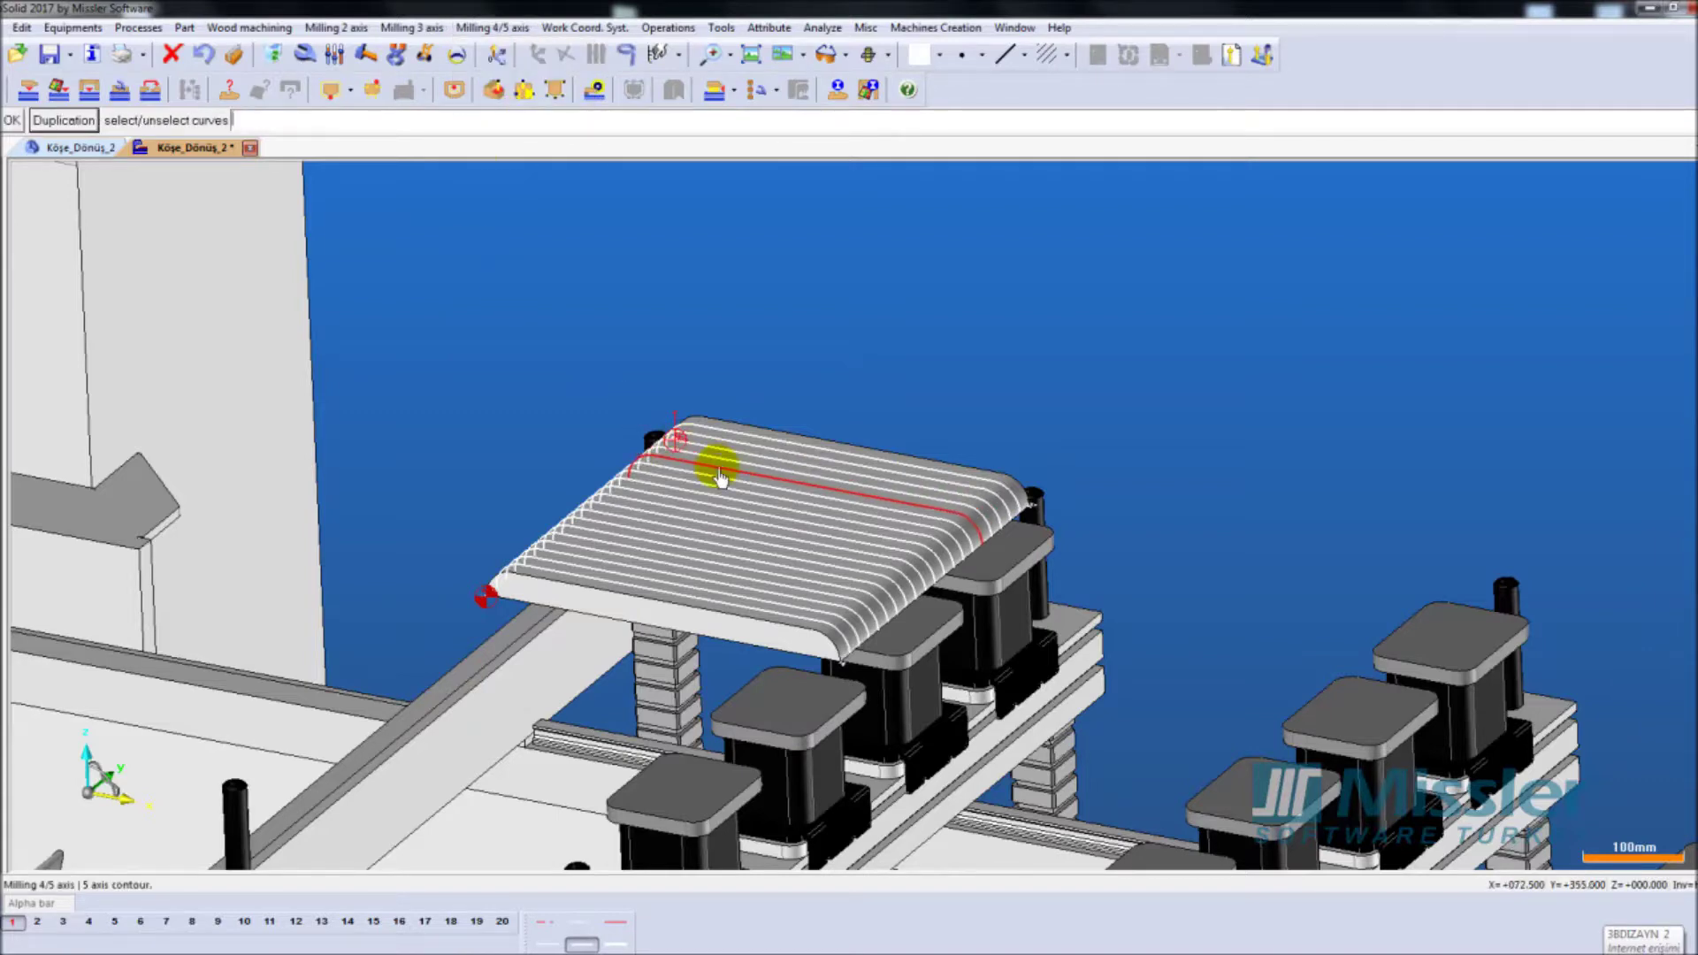
pyautogui.scroll(3, 725, 486)
pyautogui.click(920, 766)
pyautogui.click(951, 735)
pyautogui.click(980, 707)
pyautogui.click(997, 681)
pyautogui.click(1023, 663)
# Add the remaining top-face slat curves, then validate the selection and material side.
pyautogui.click(1037, 649)
pyautogui.click(1070, 613)
pyautogui.click(1105, 580)
pyautogui.click(1126, 559)
pyautogui.click(1150, 520)
pyautogui.click(1183, 493)
pyautogui.middleClick(976, 348)
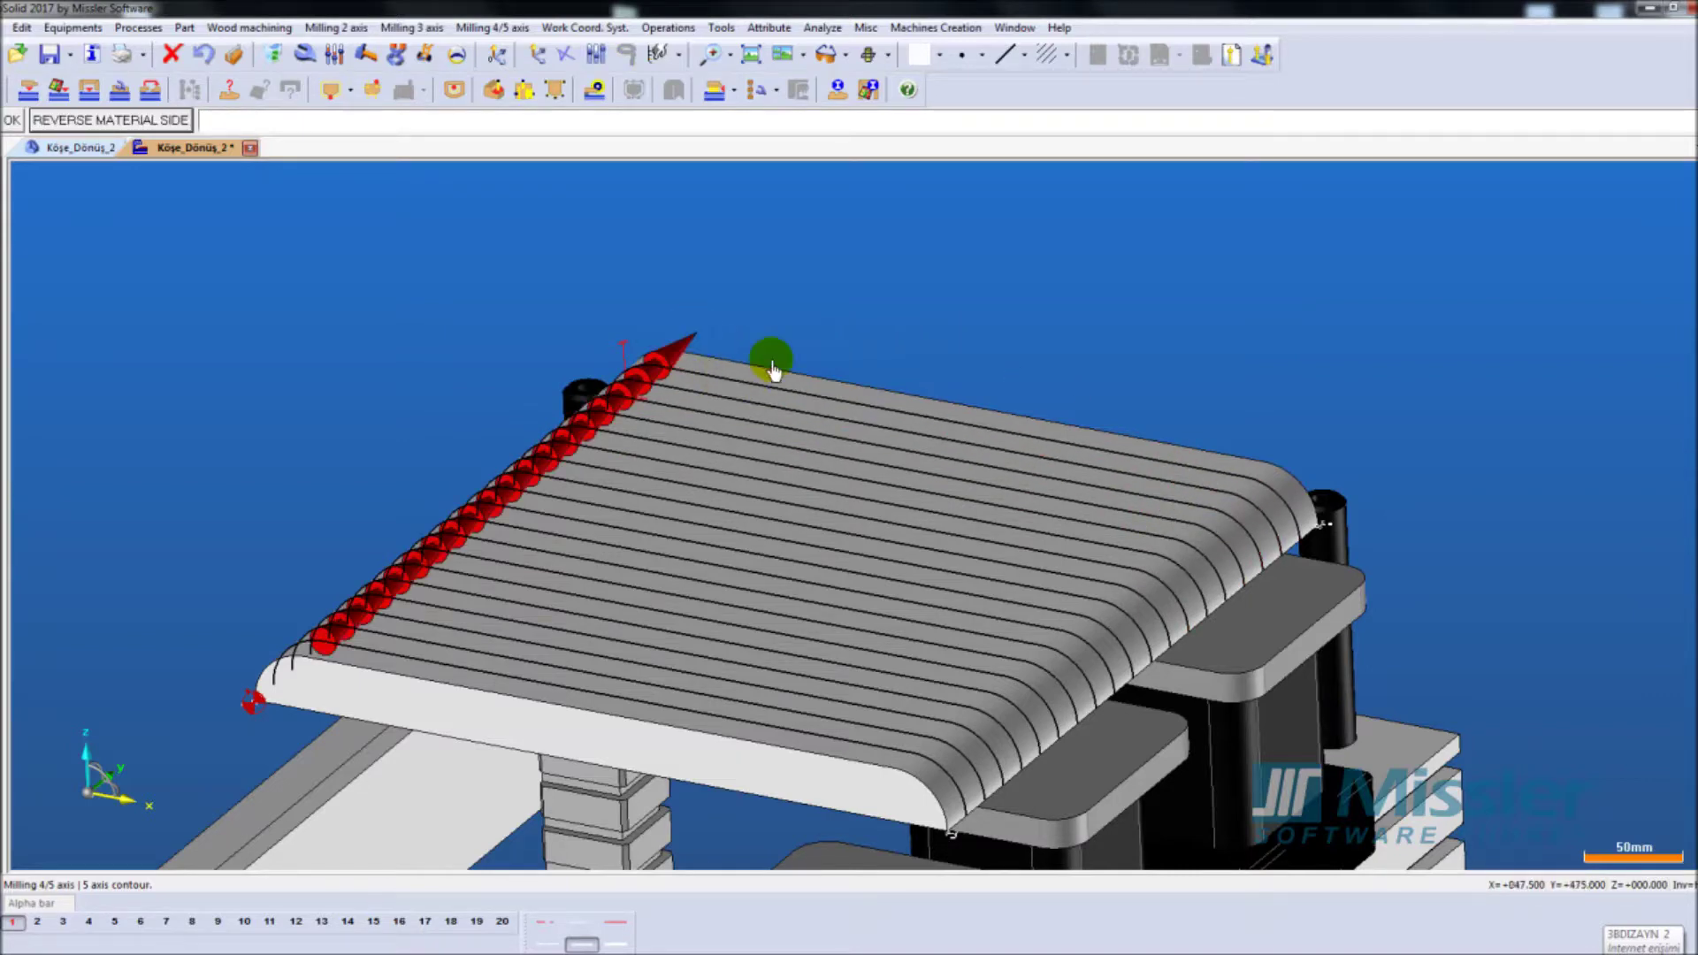
pyautogui.middleClick(785, 299)
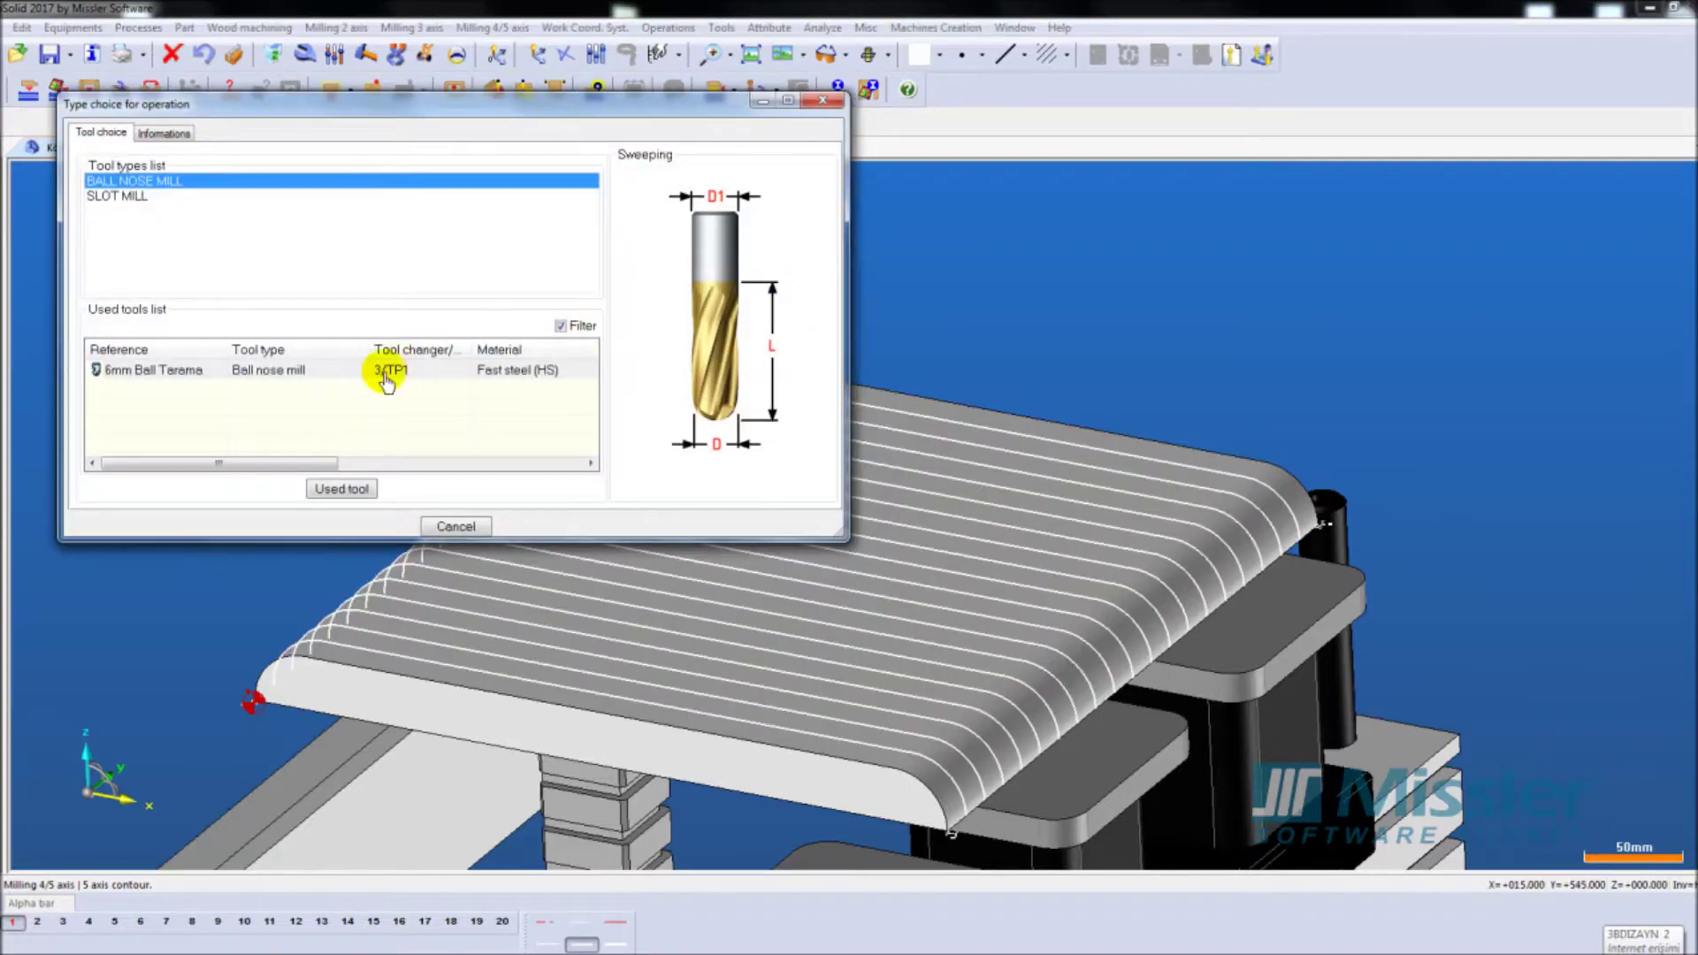
# Assign the 6mm ball nose mill and set the milling direction to the third option.
pyautogui.doubleClick(344, 375)
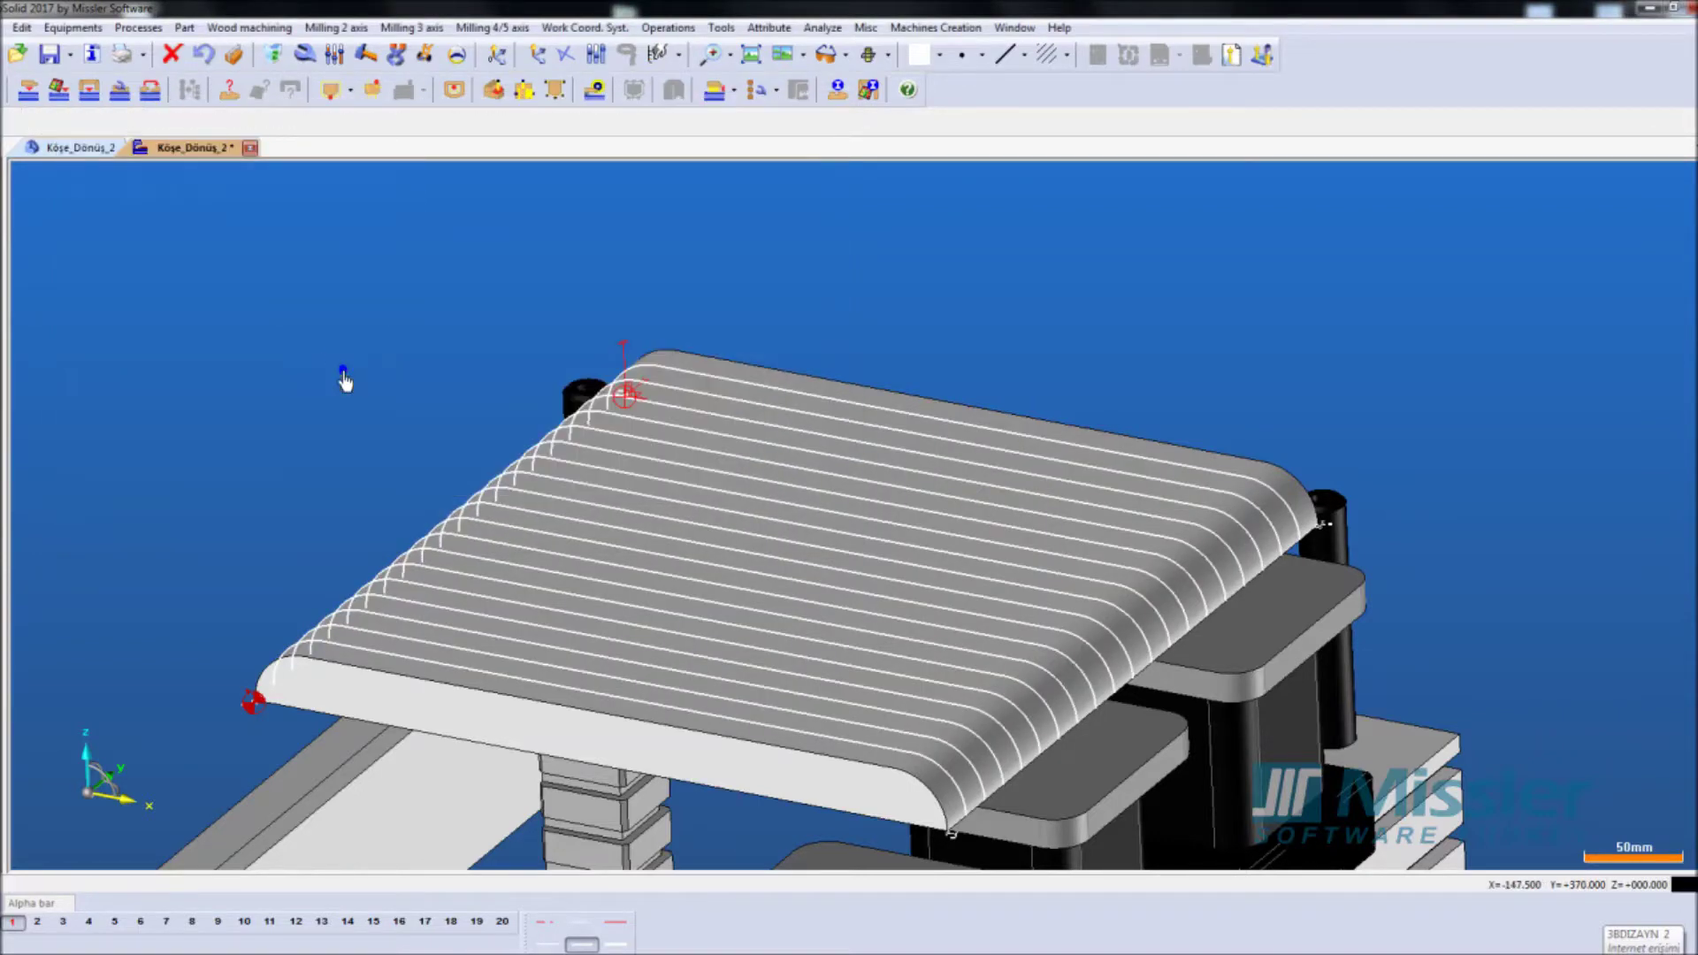
pyautogui.middleClick(344, 375)
pyautogui.scroll(-5, 989, 443)
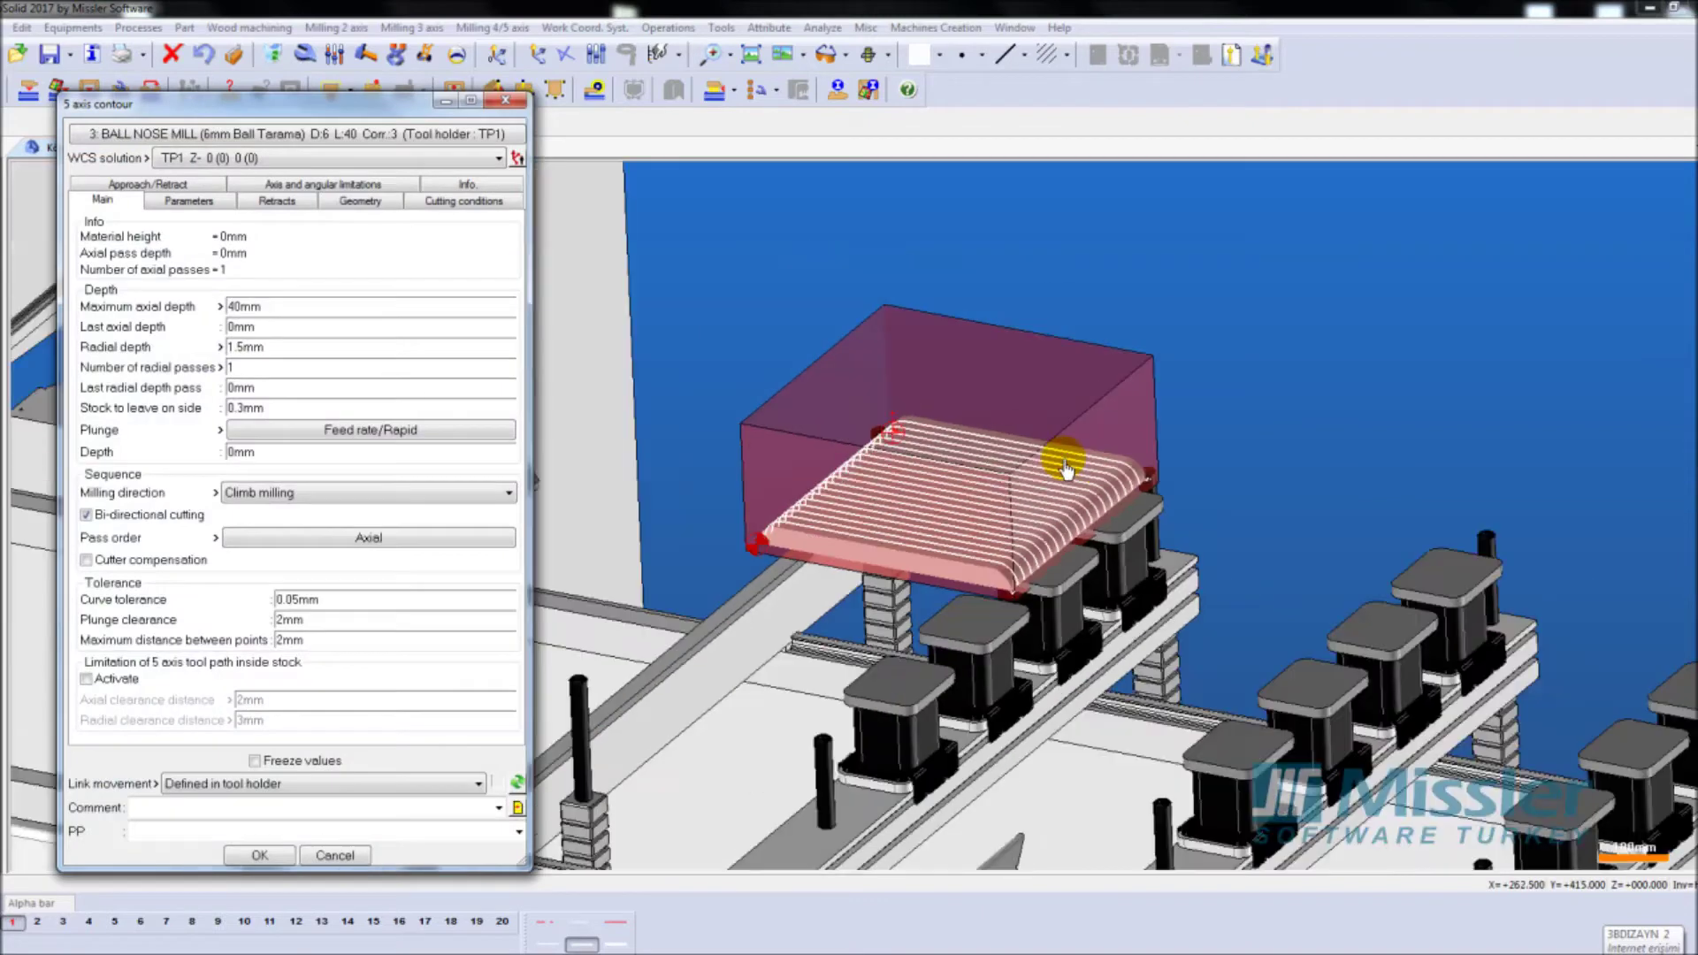
pyautogui.click(296, 493)
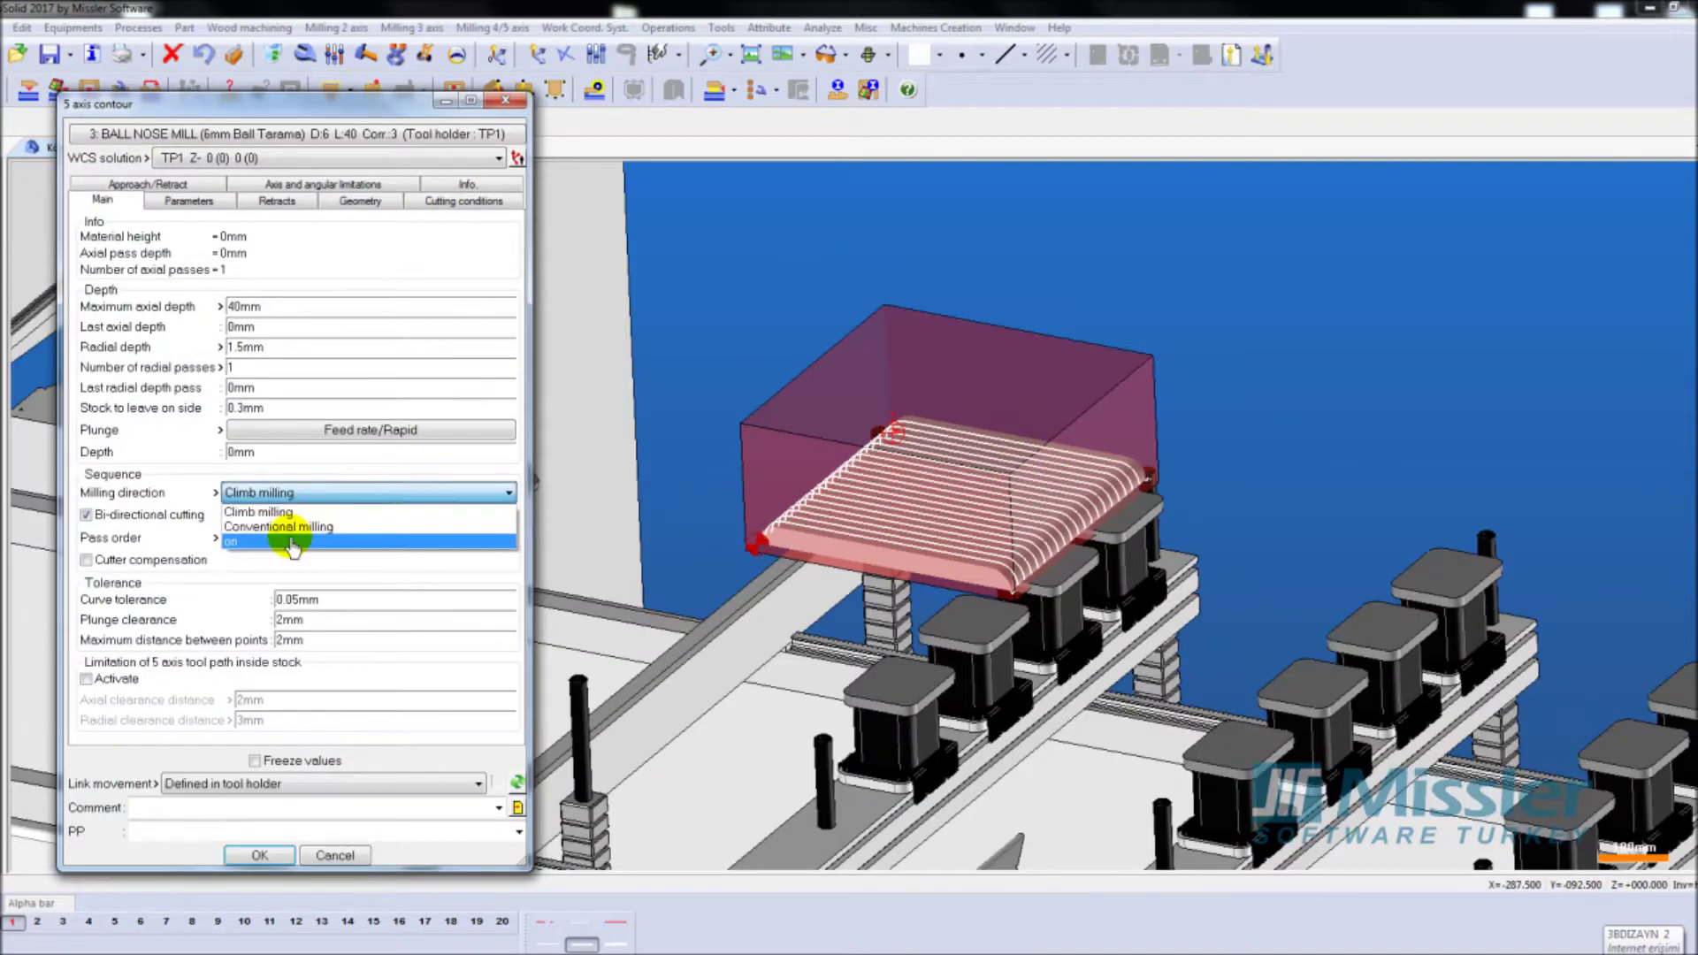
pyautogui.click(293, 541)
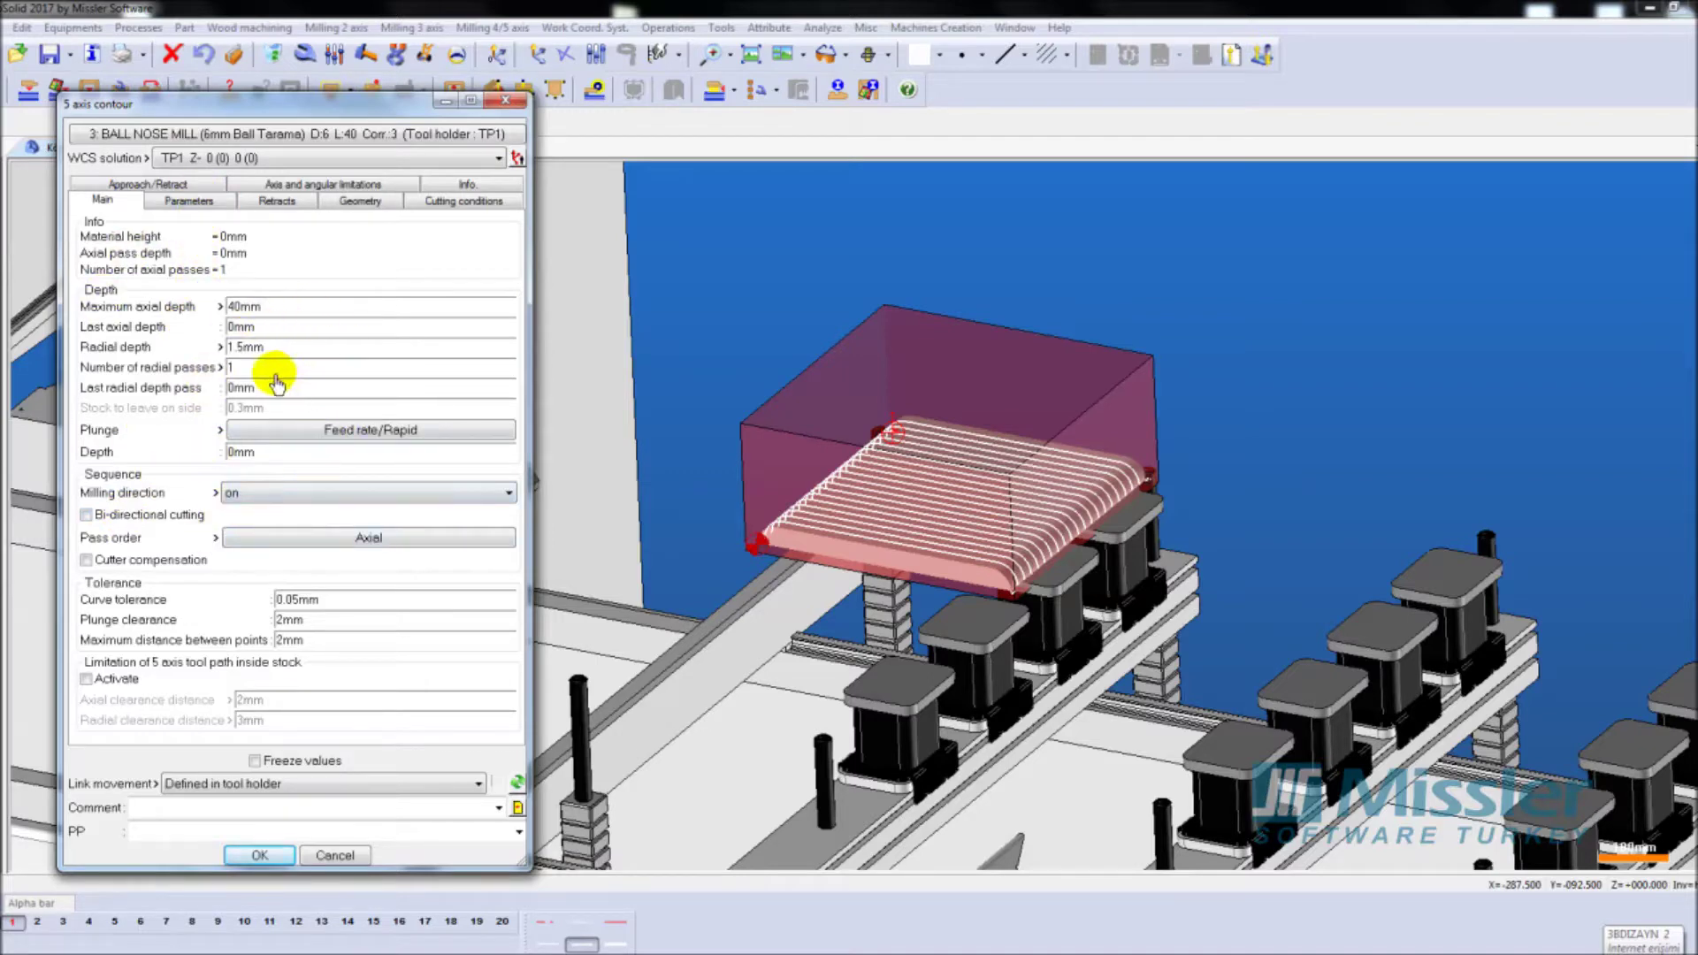
pyautogui.click(205, 203)
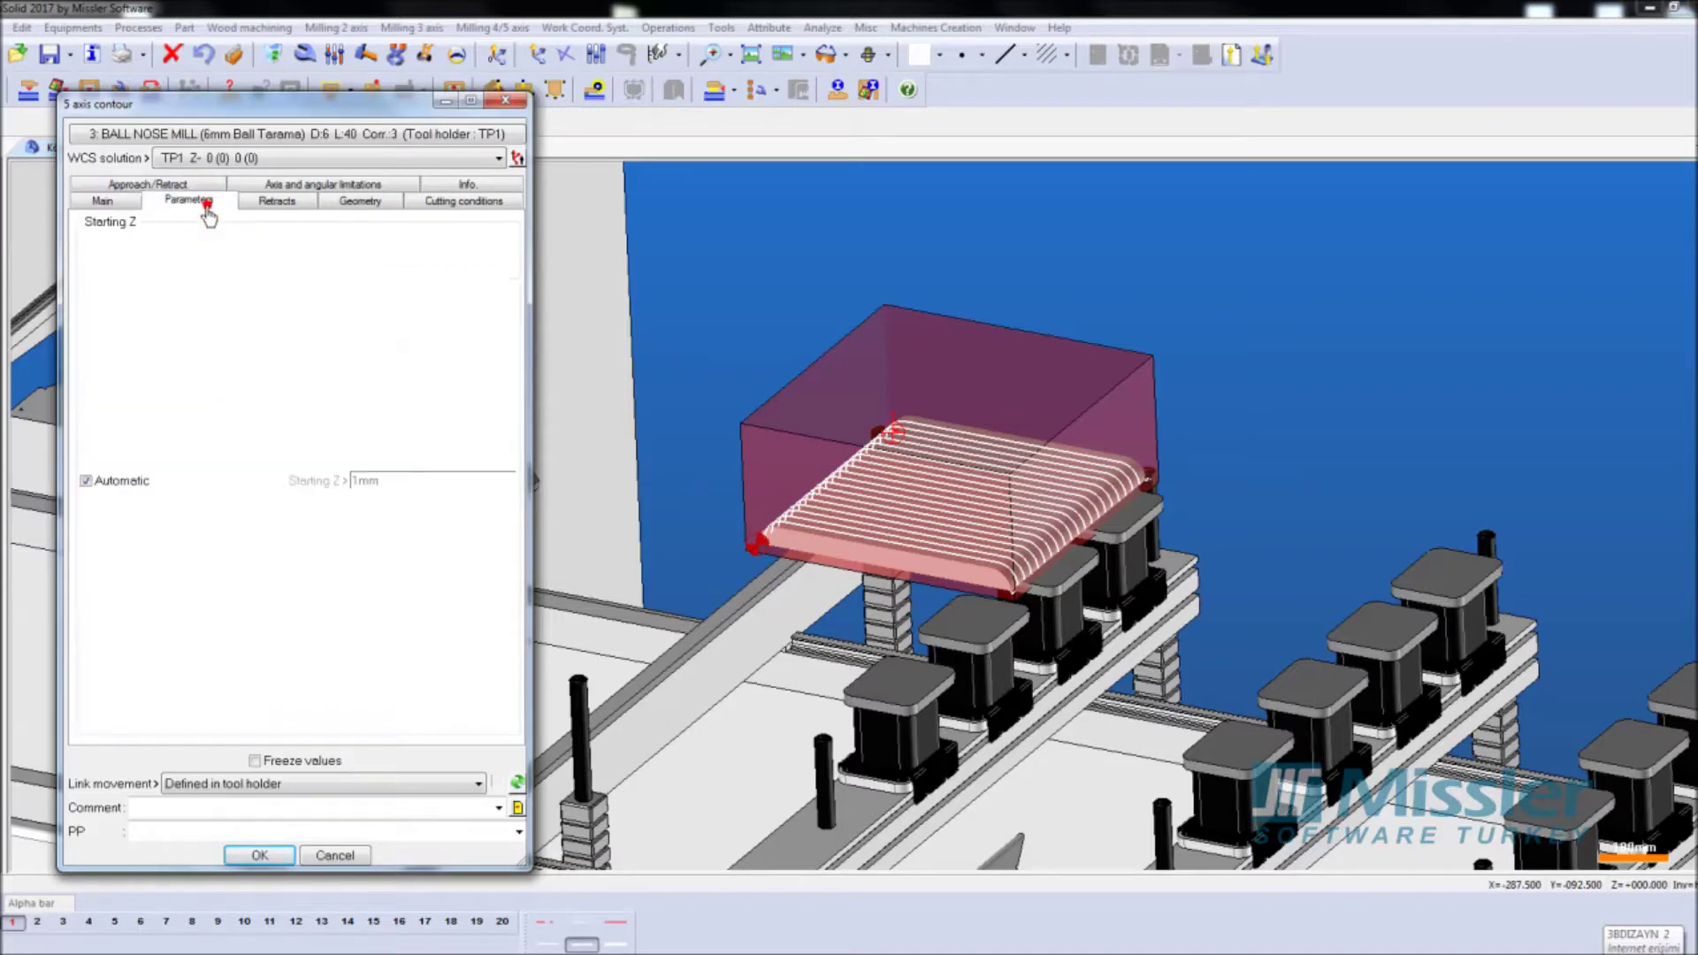
# Use operation settings for the first-point approach and keep the clearance shape displayed.
pyautogui.click(279, 202)
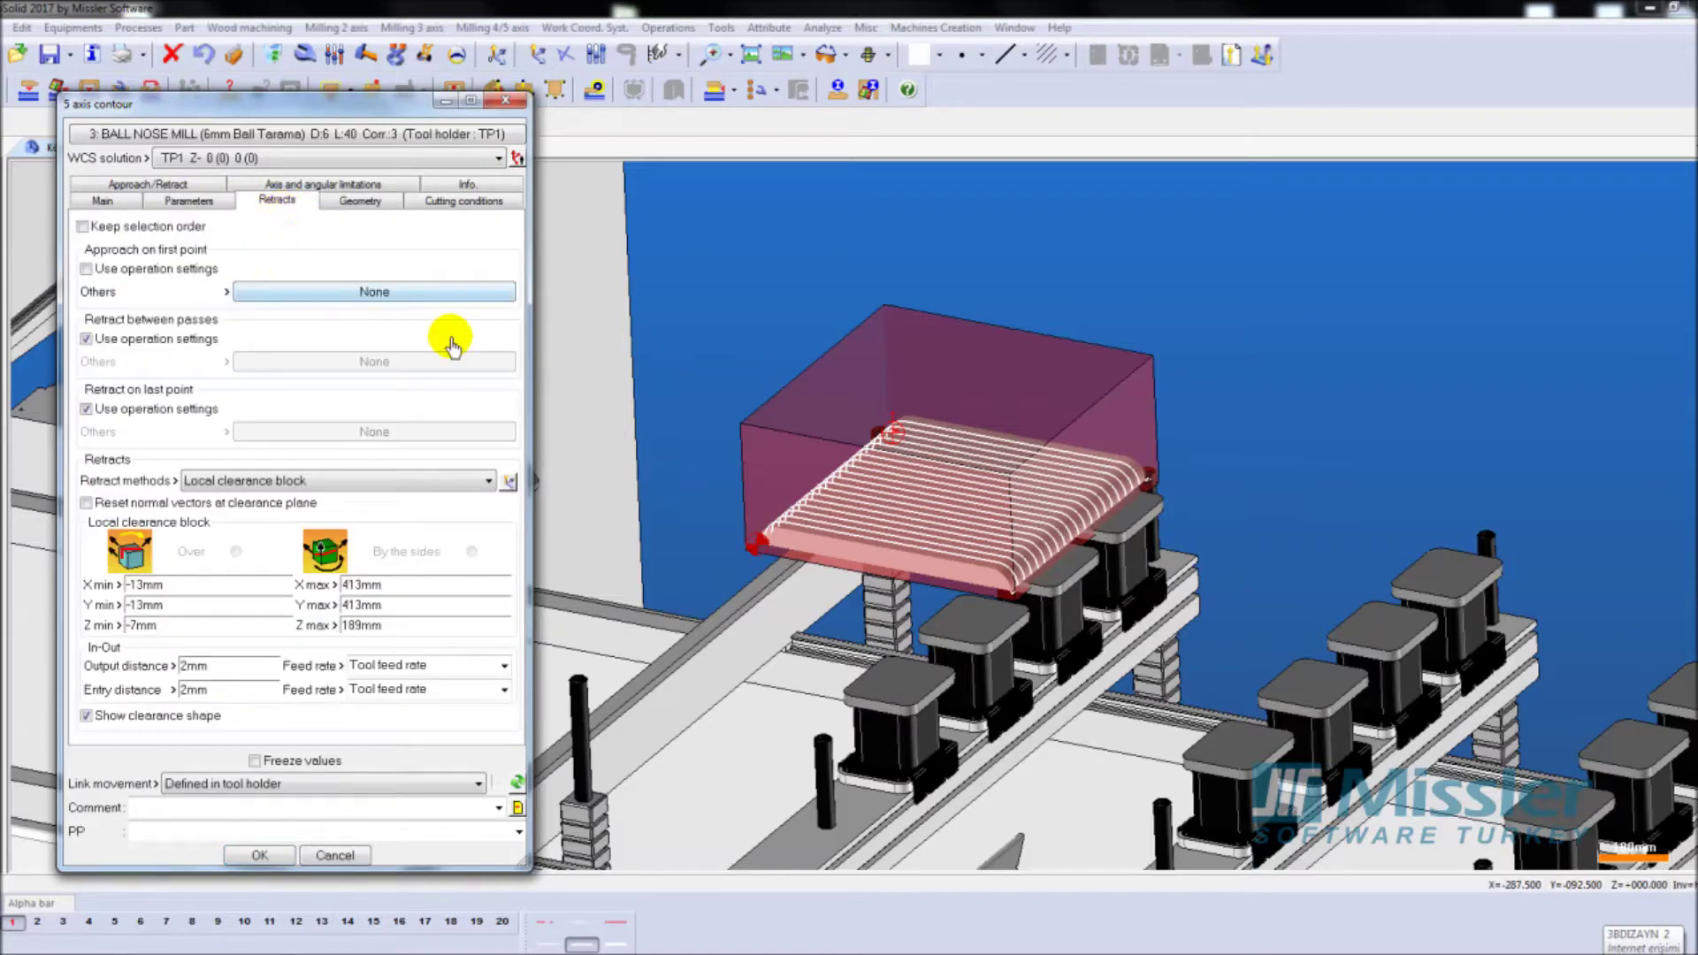
pyautogui.scroll(2, 645, 389)
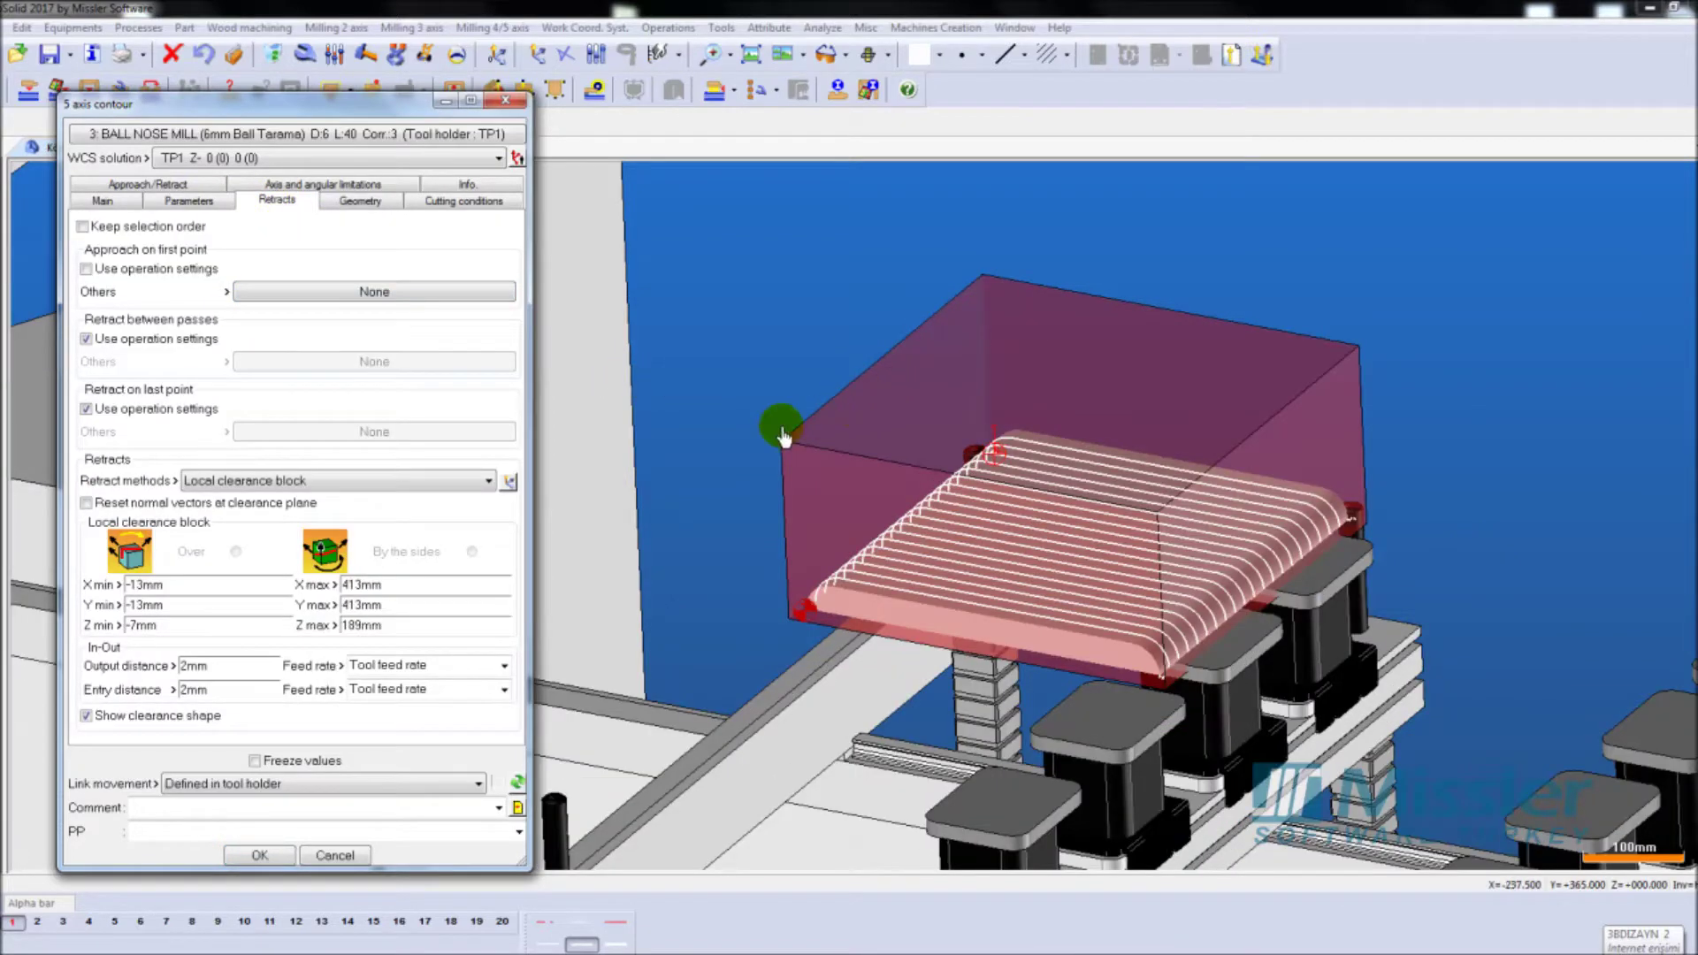
pyautogui.click(86, 270)
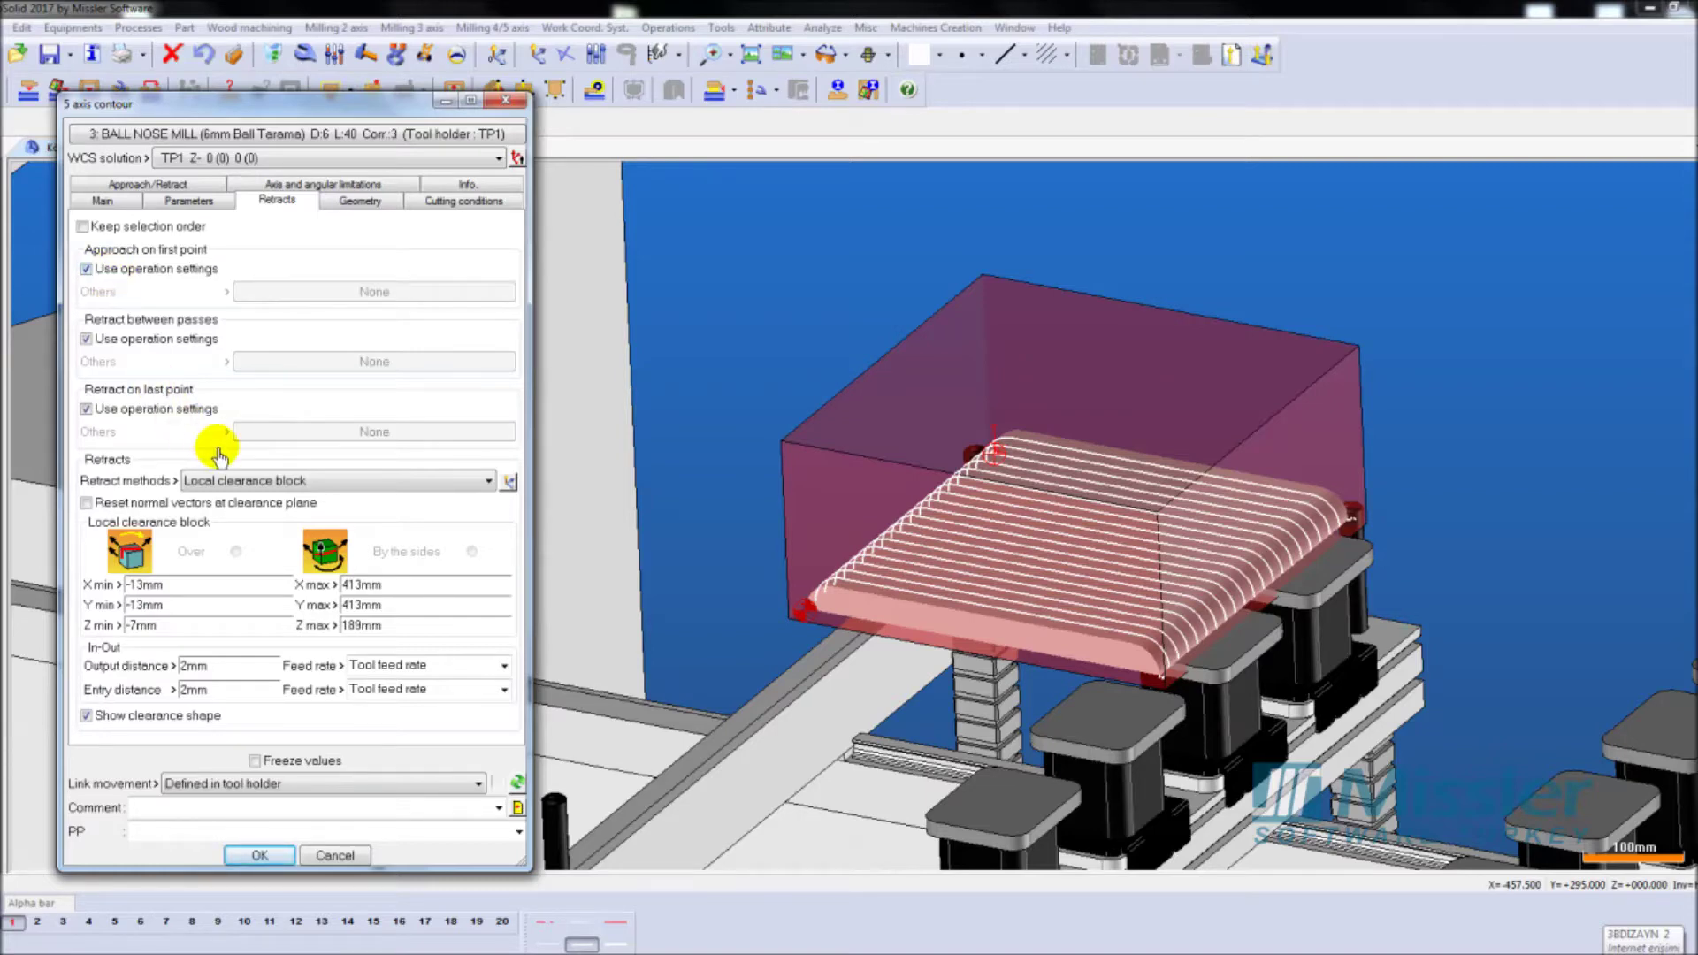
pyautogui.click(135, 728)
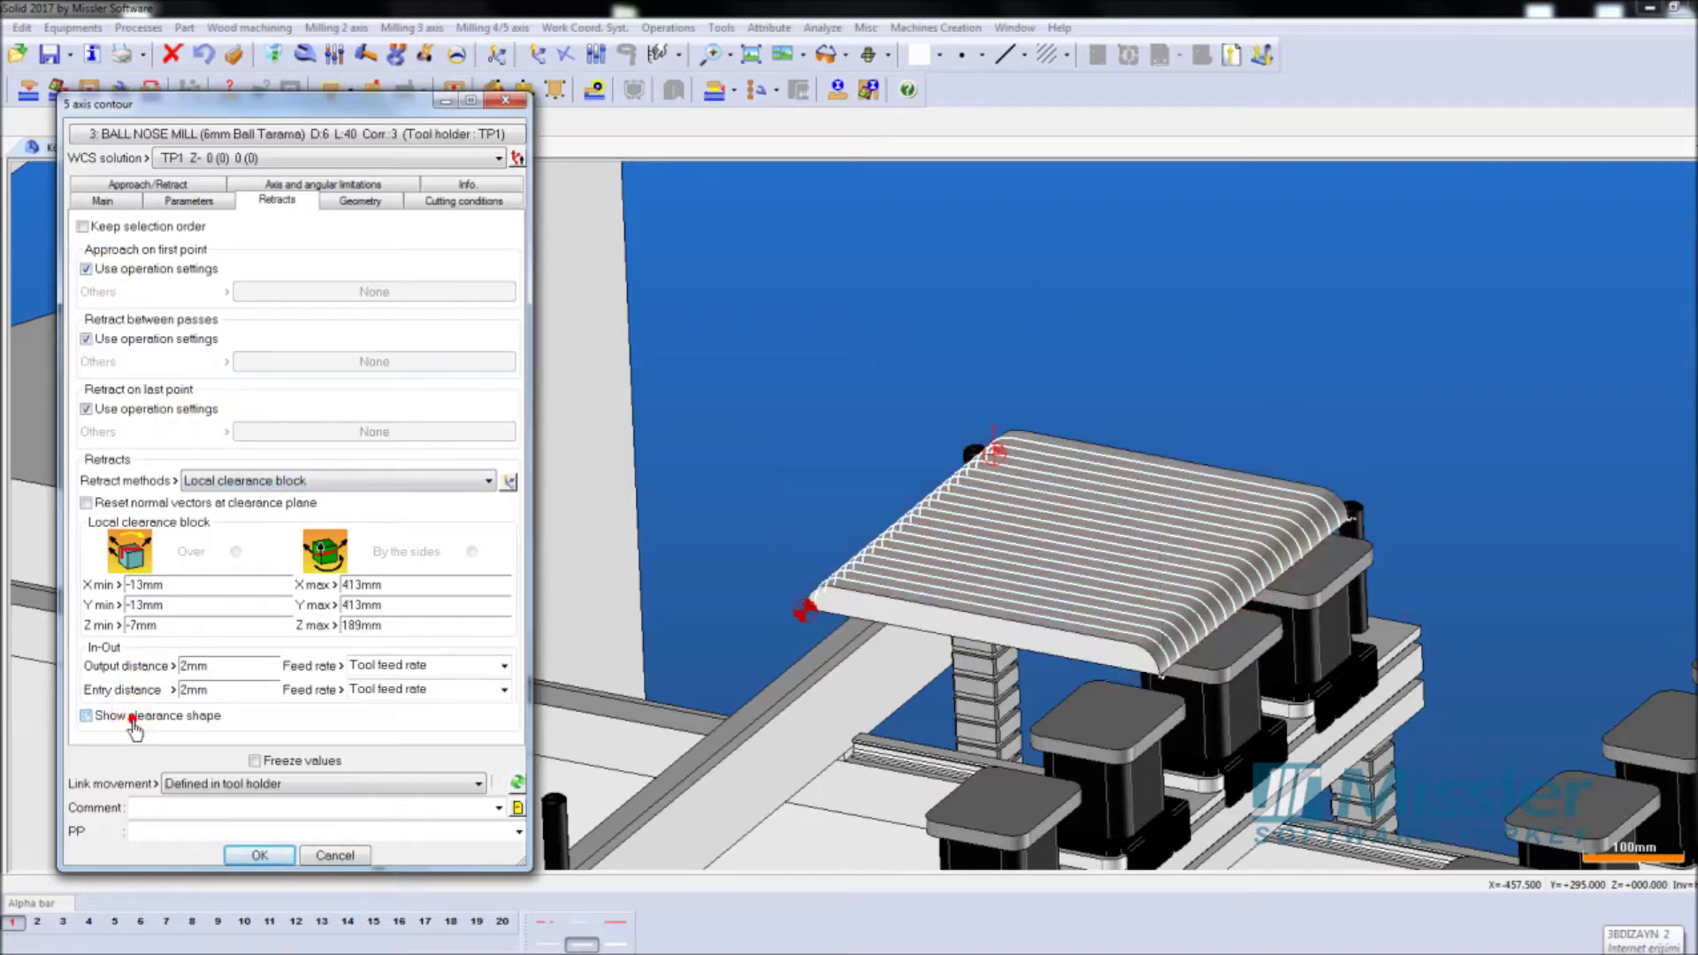
pyautogui.click(123, 727)
pyautogui.click(122, 727)
pyautogui.click(738, 549)
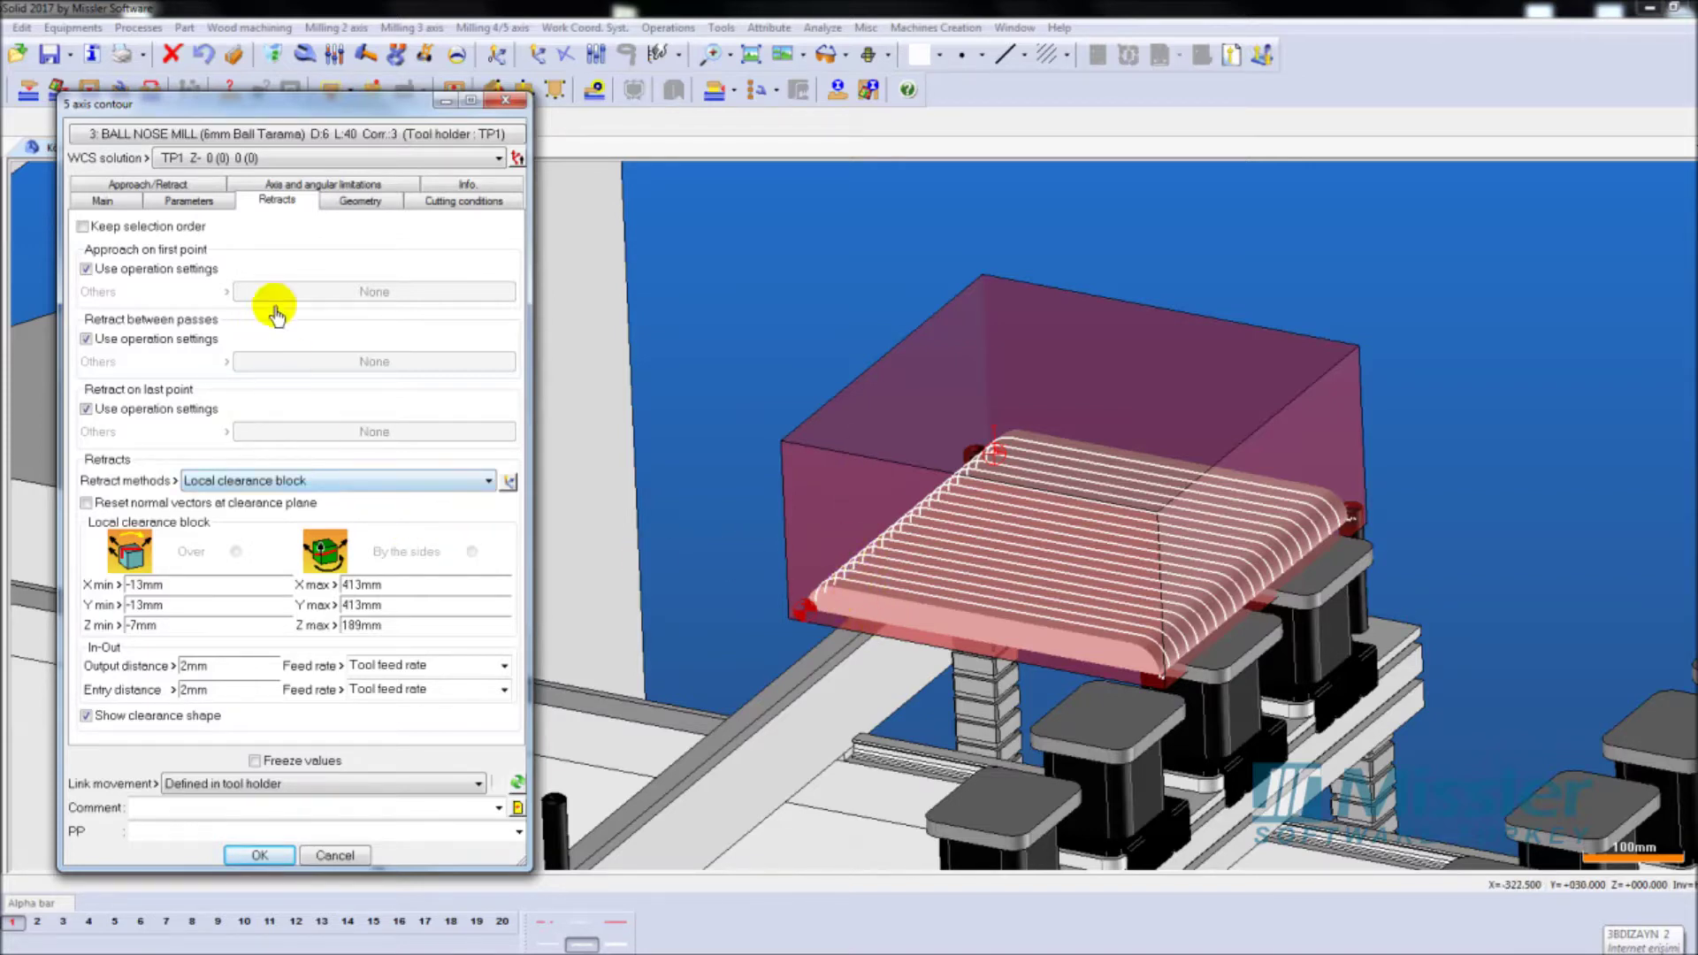
pyautogui.click(361, 203)
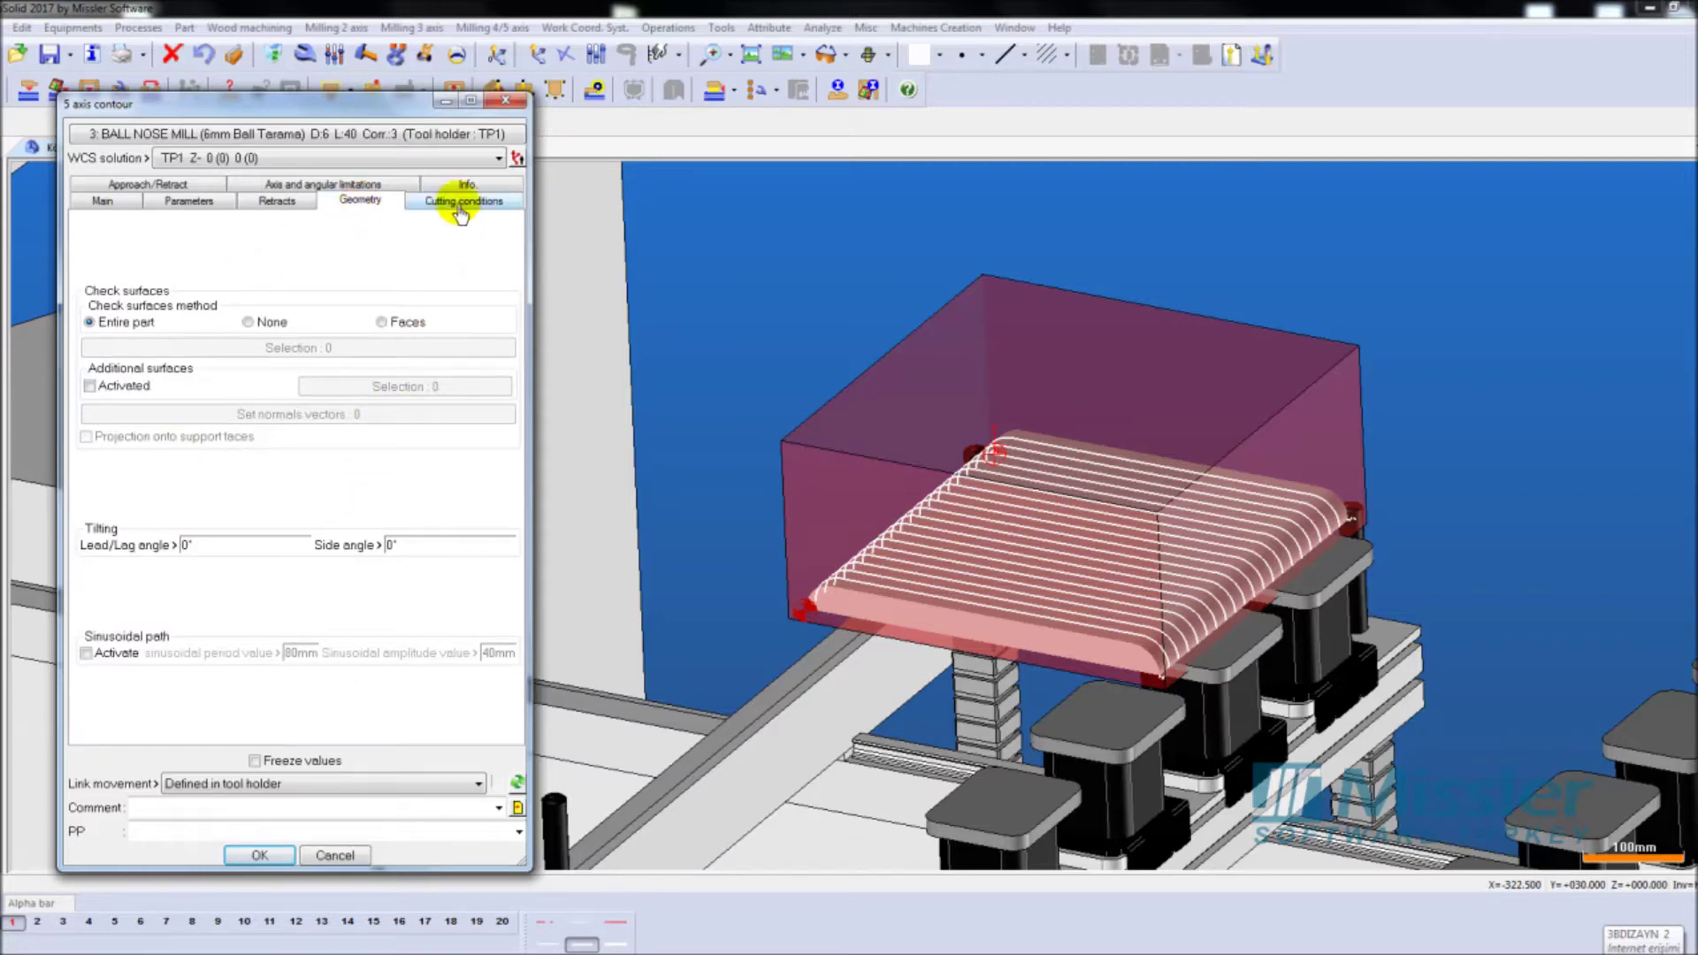
# Set the contour's lead-in method to Direct.
pyautogui.click(206, 186)
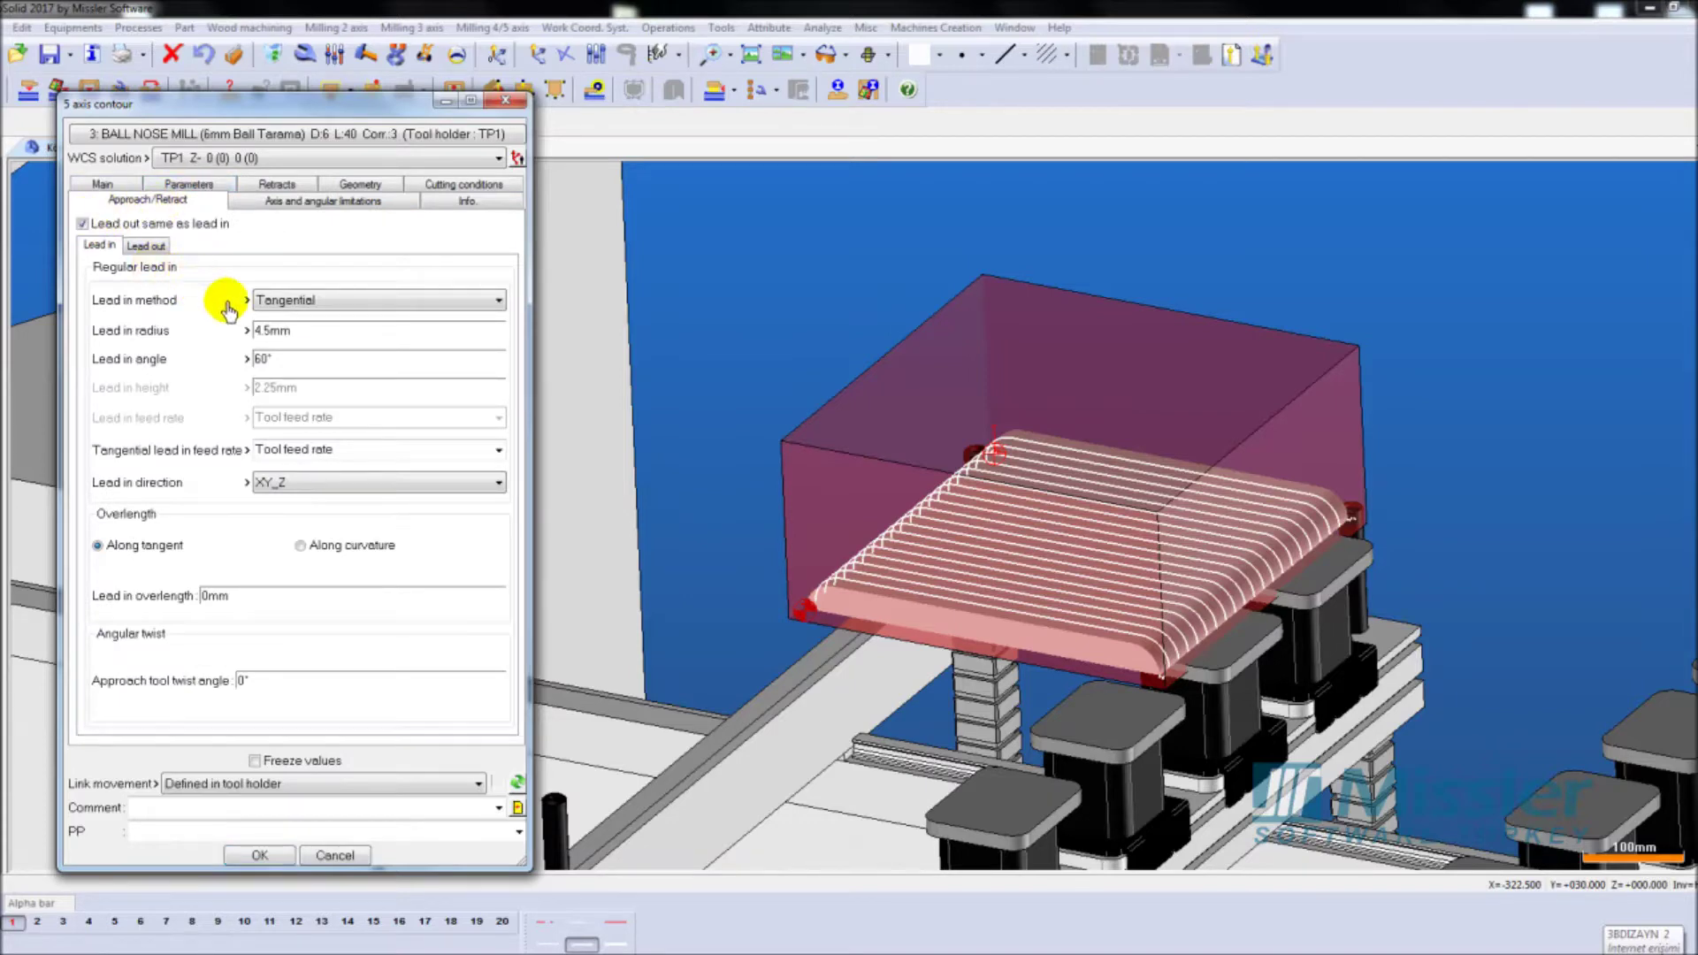
pyautogui.click(283, 300)
pyautogui.click(291, 320)
# Turn off the angular-bounds retract and confirm the contour to compute the toolpath.
pyautogui.click(308, 201)
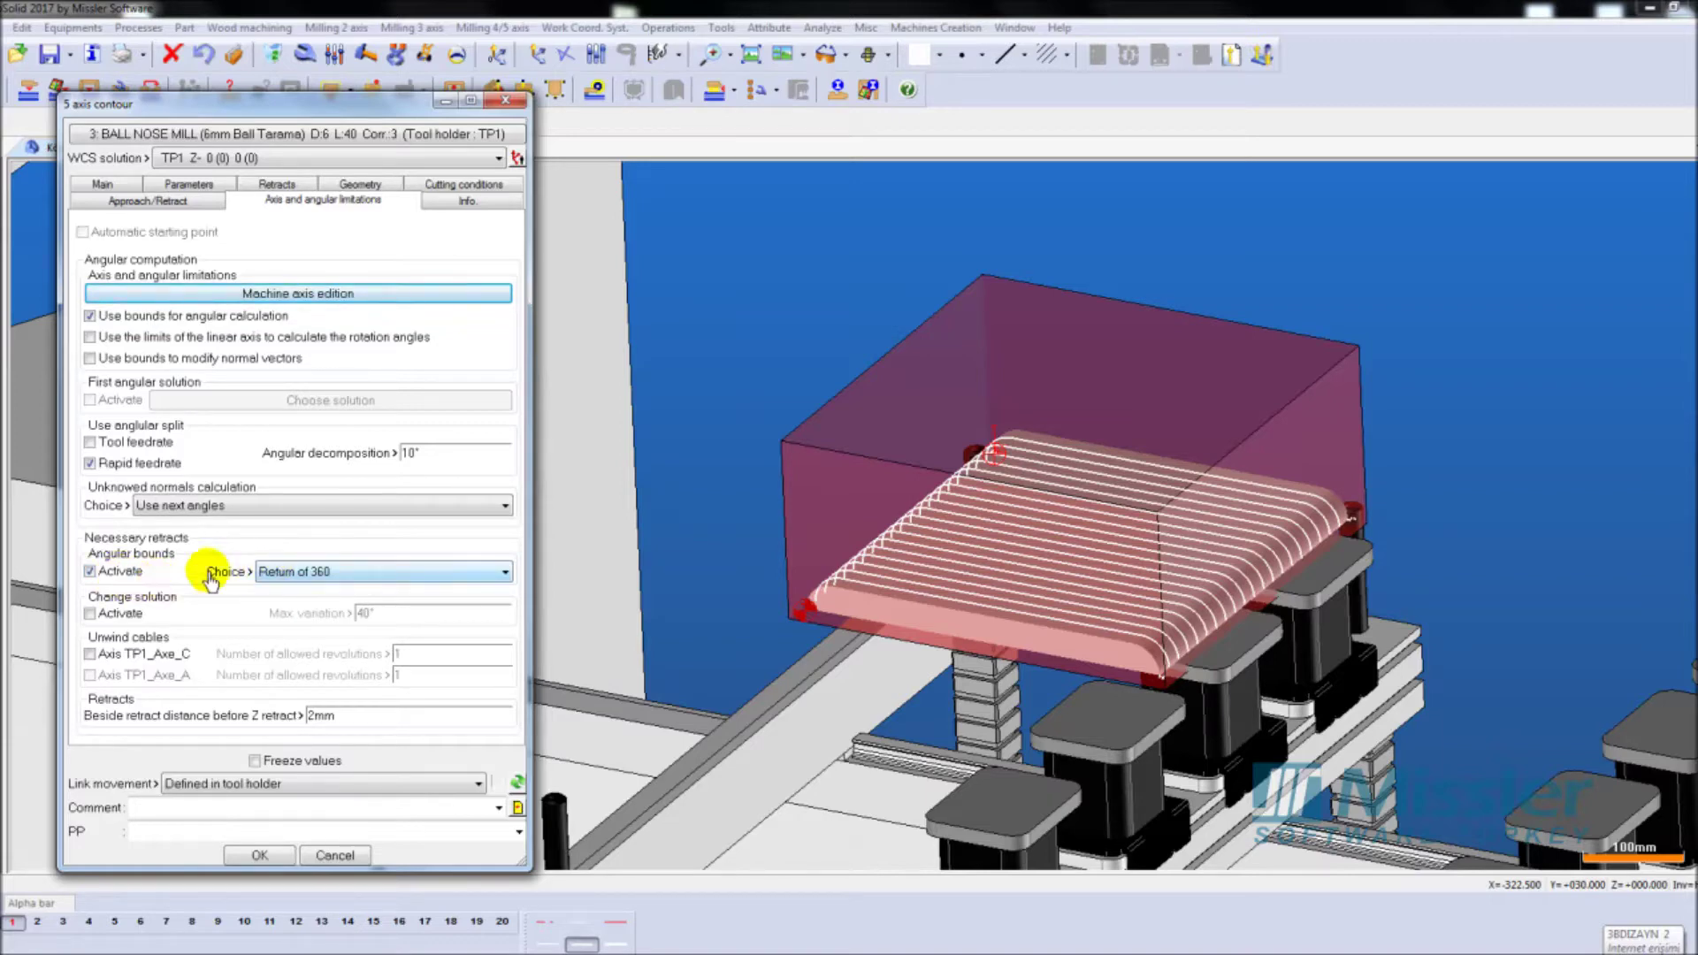
pyautogui.click(121, 572)
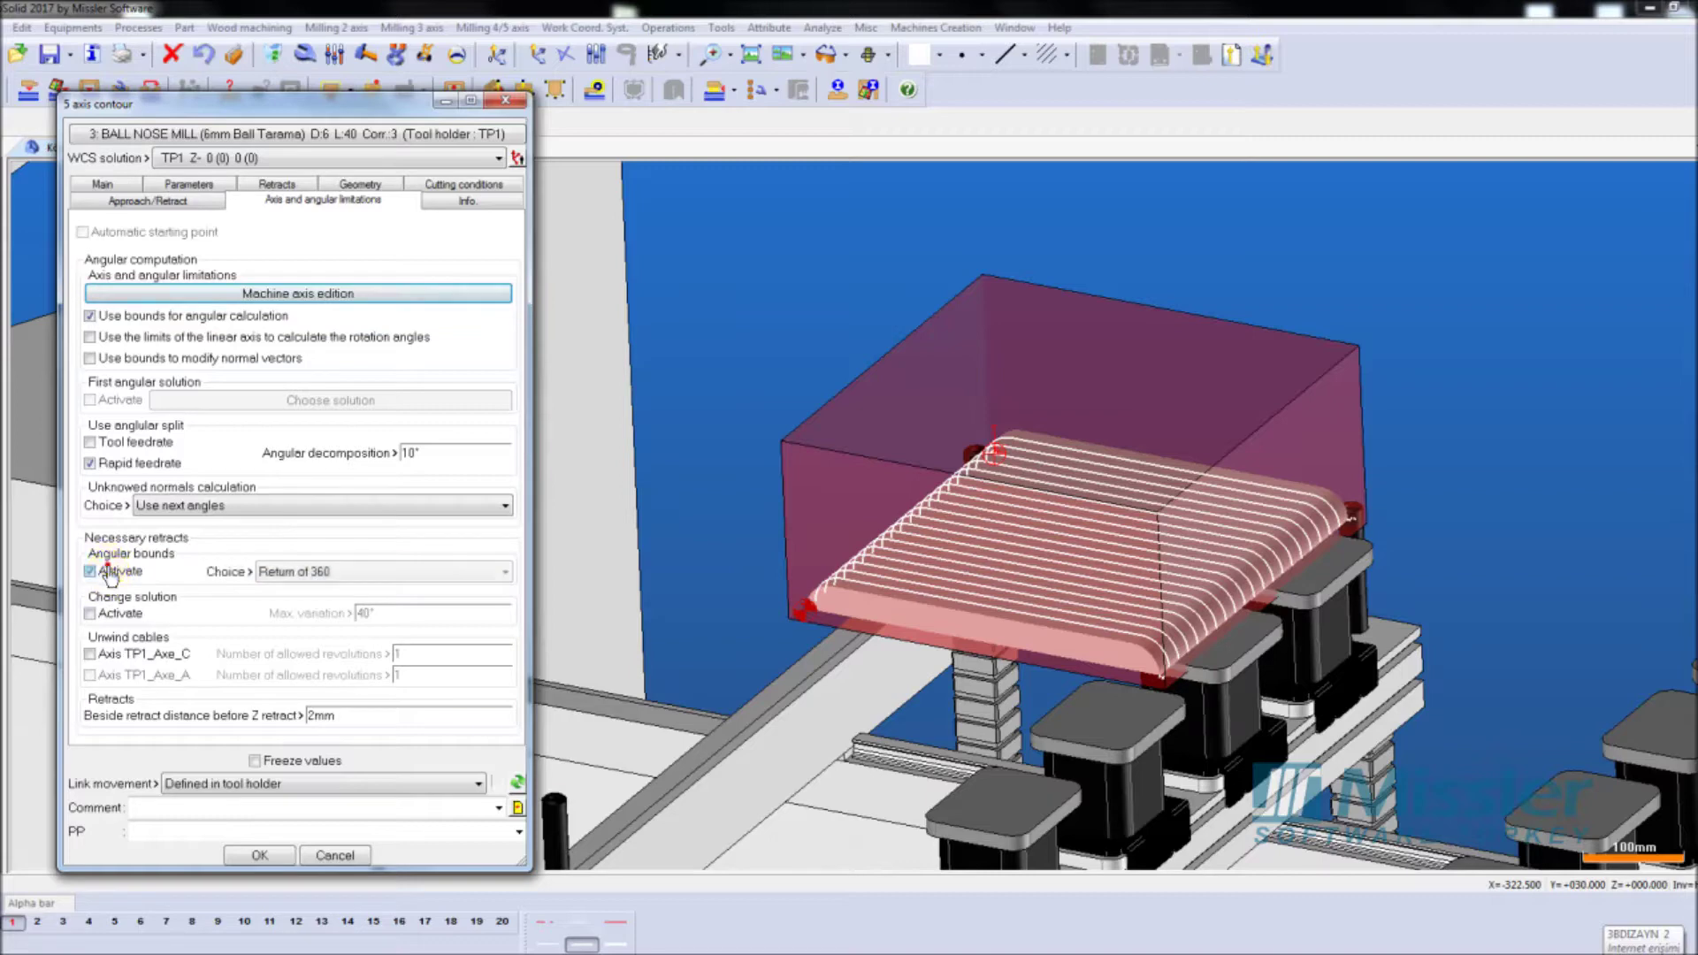
pyautogui.click(285, 571)
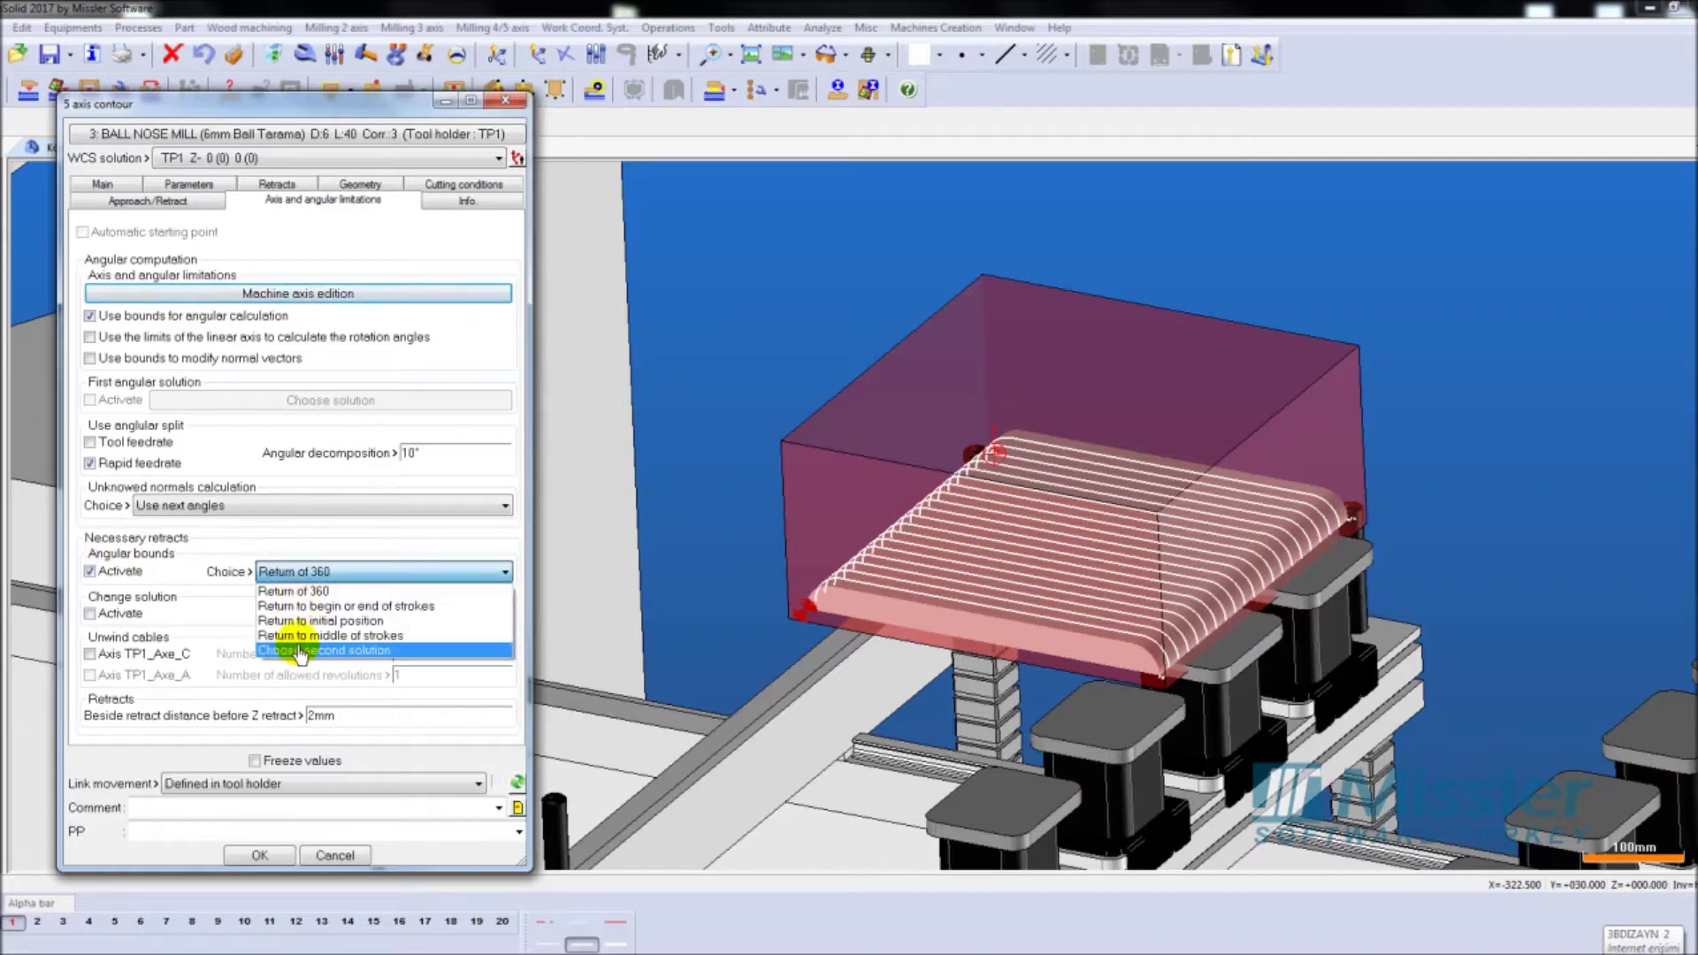
pyautogui.click(302, 572)
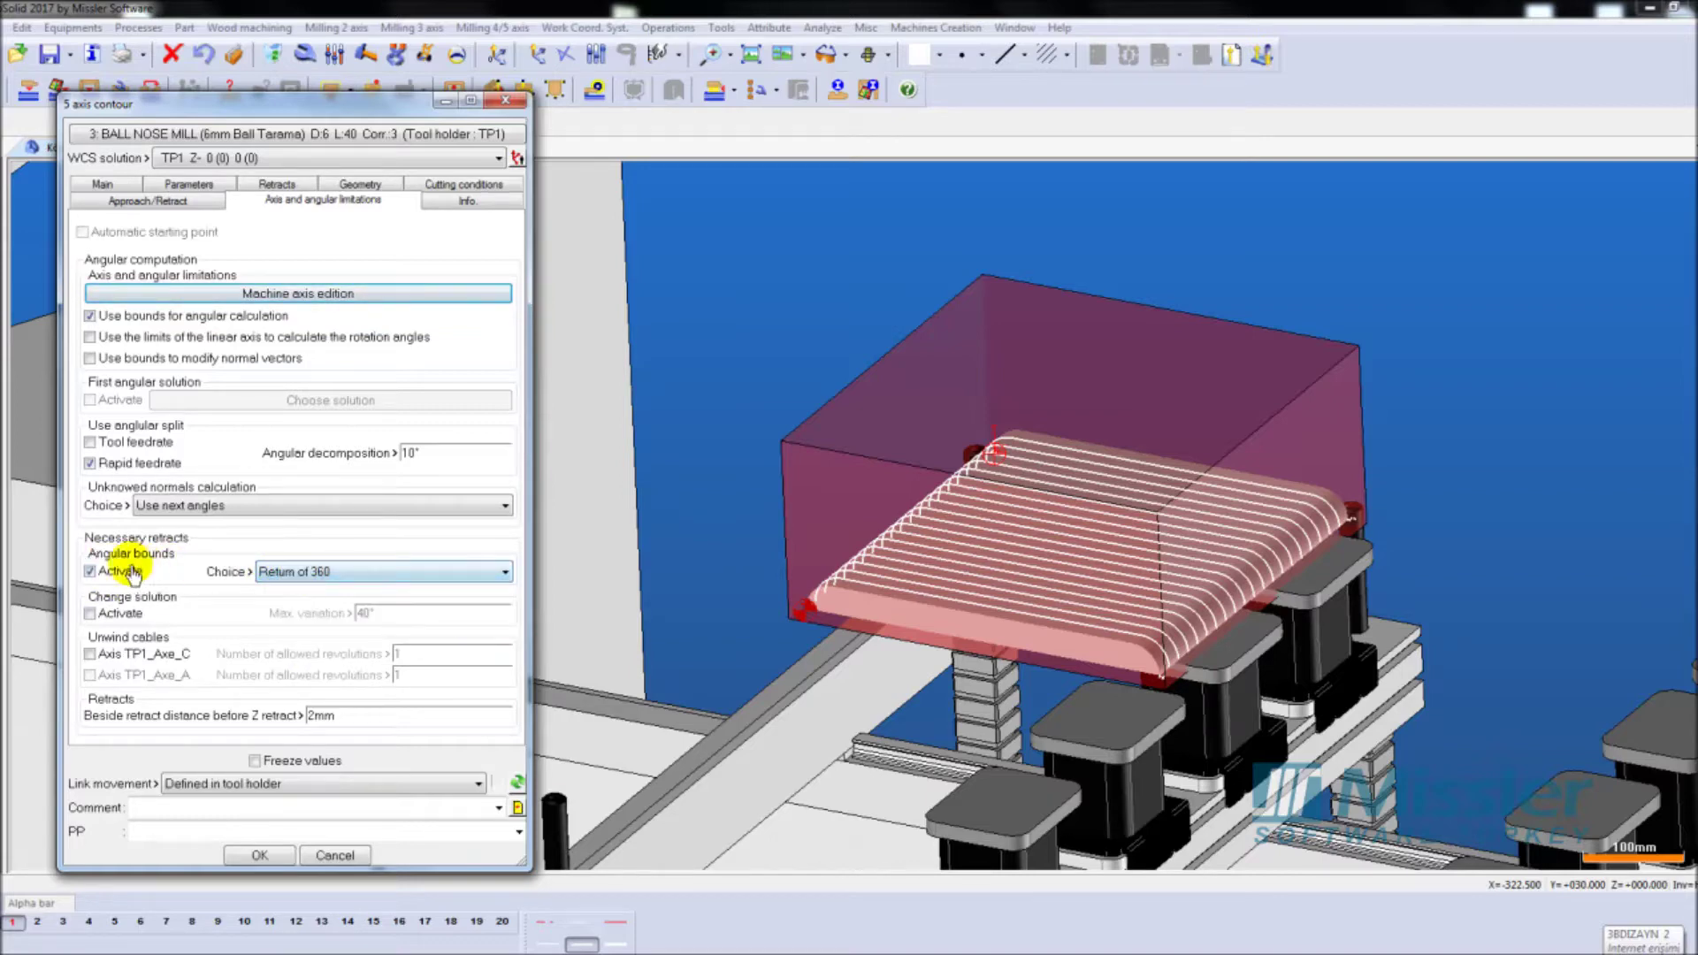
pyautogui.click(90, 572)
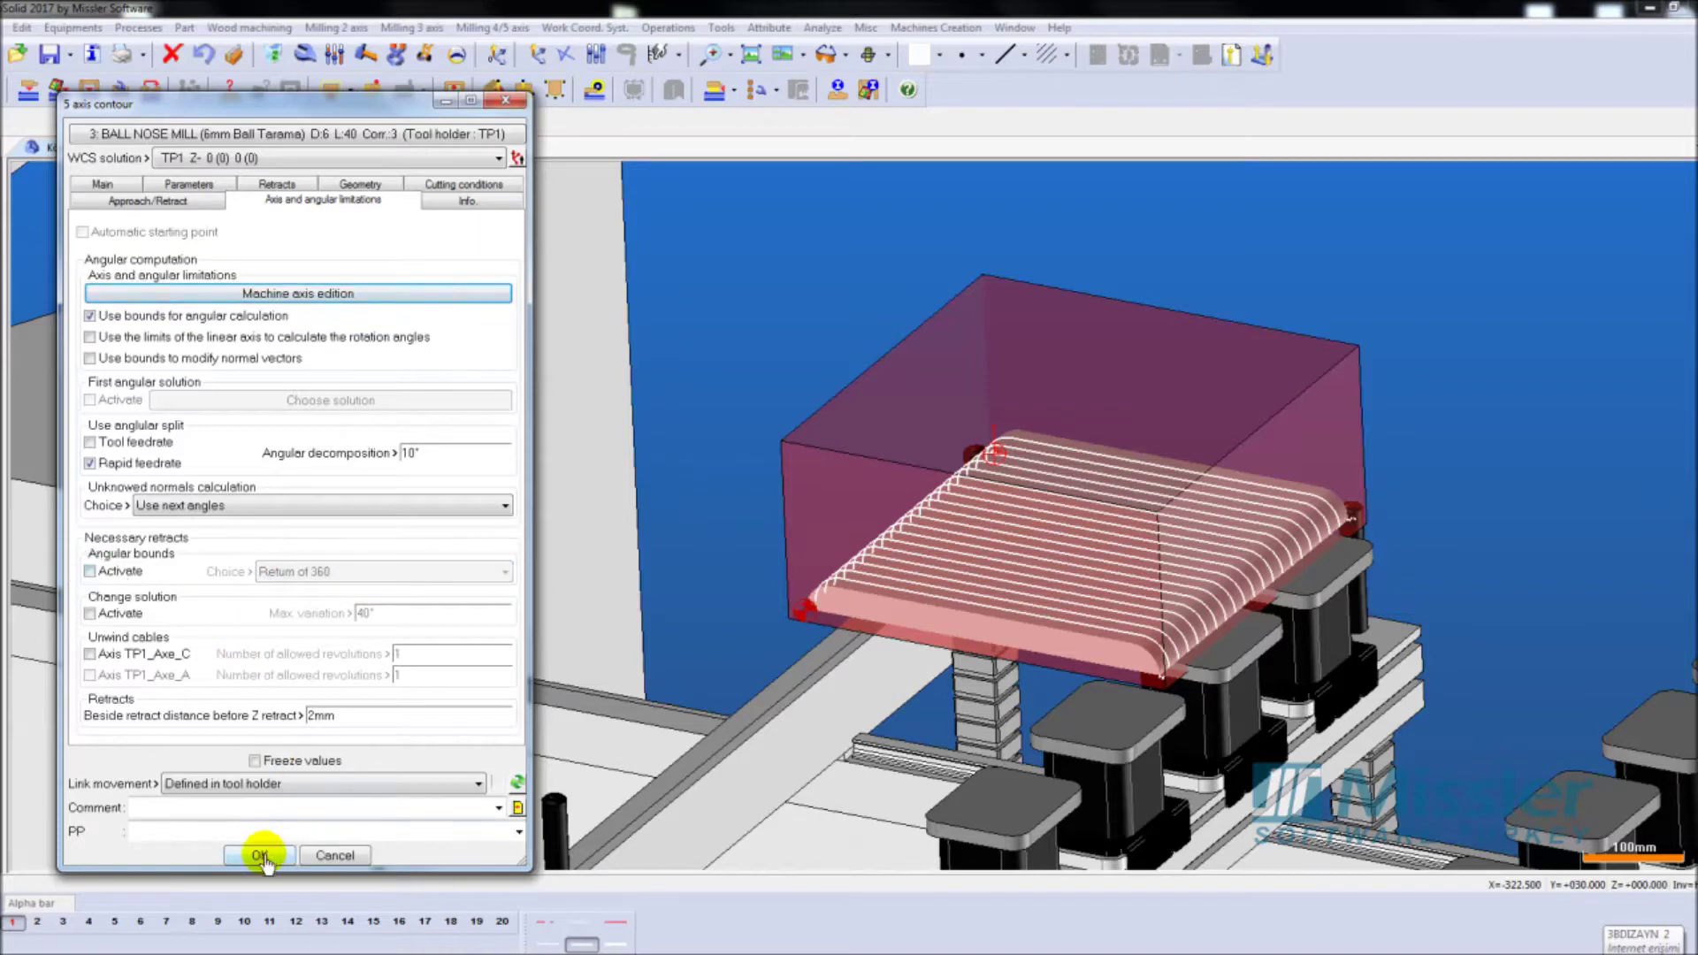
pyautogui.click(259, 855)
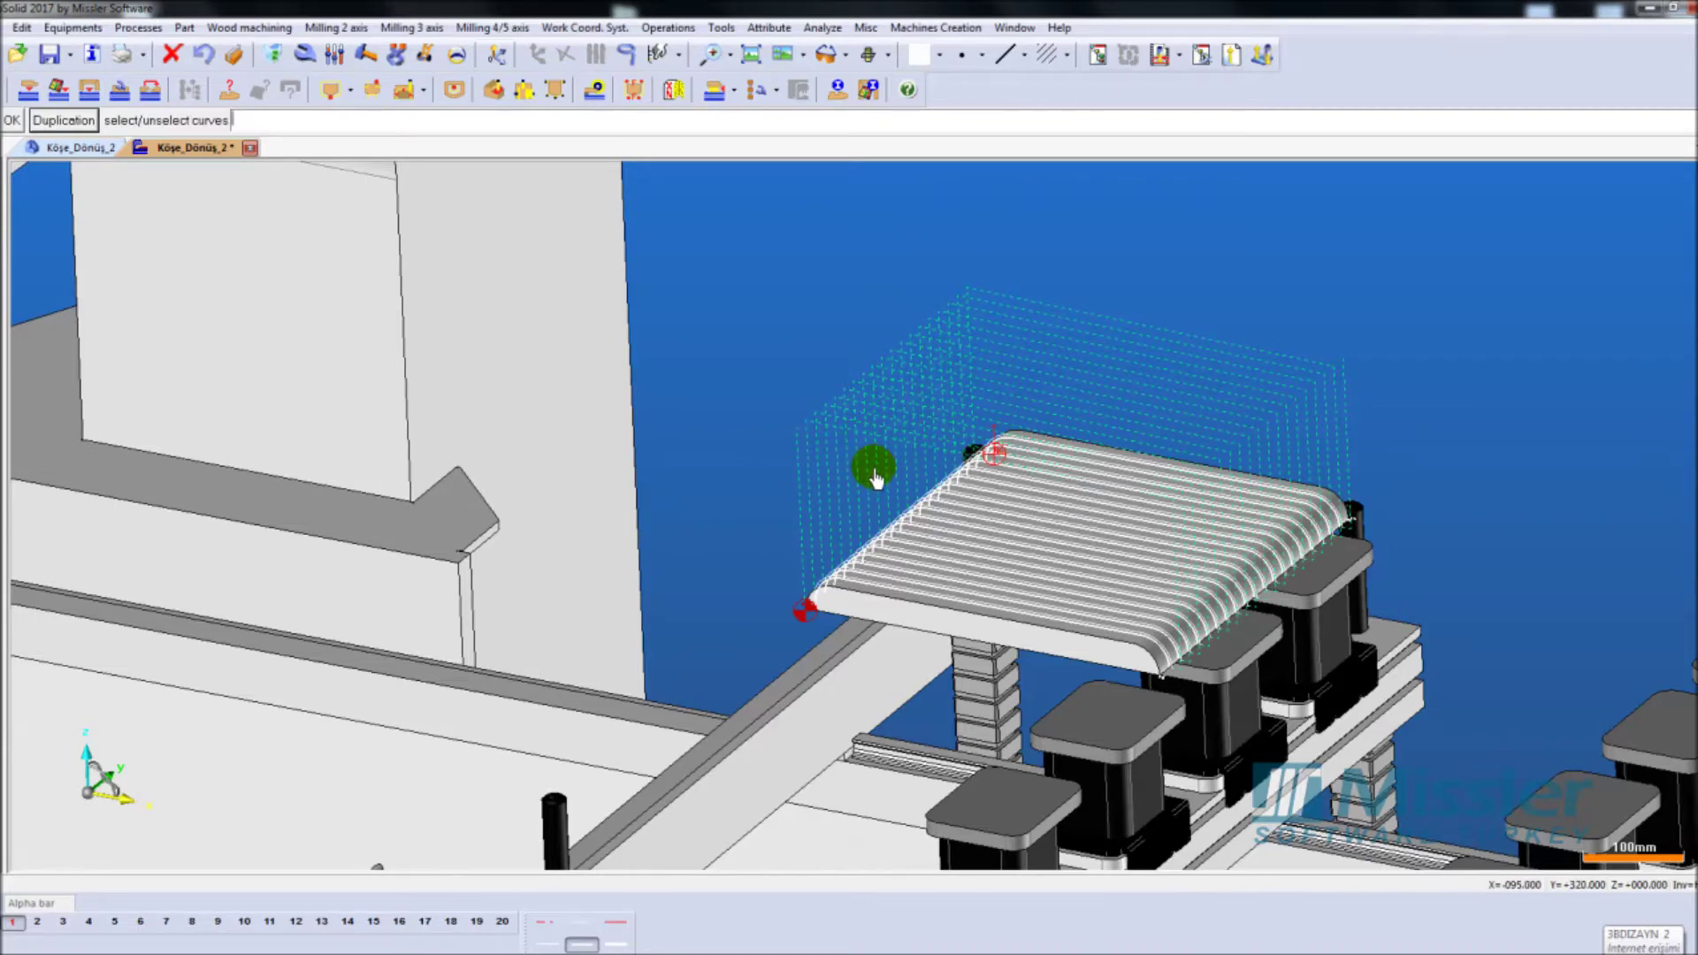
# Launch the machining simulation of '1 - 5 axis contour' from the Operations manager.
pyautogui.click(1097, 56)
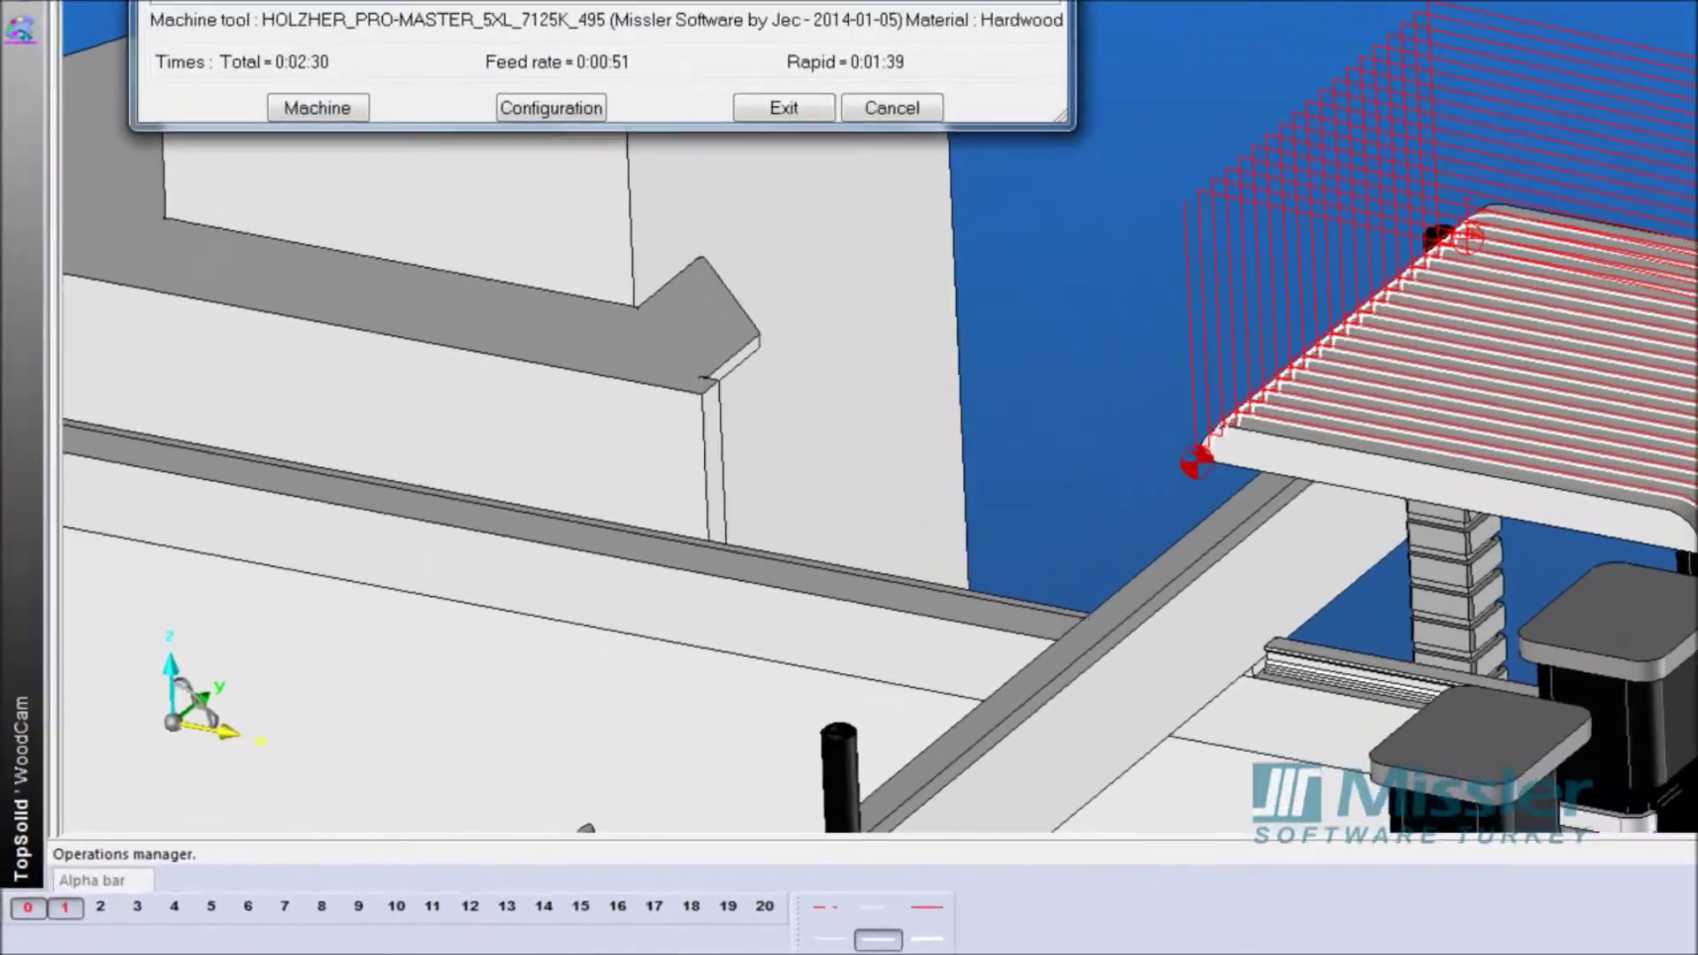
pyautogui.click(188, 362)
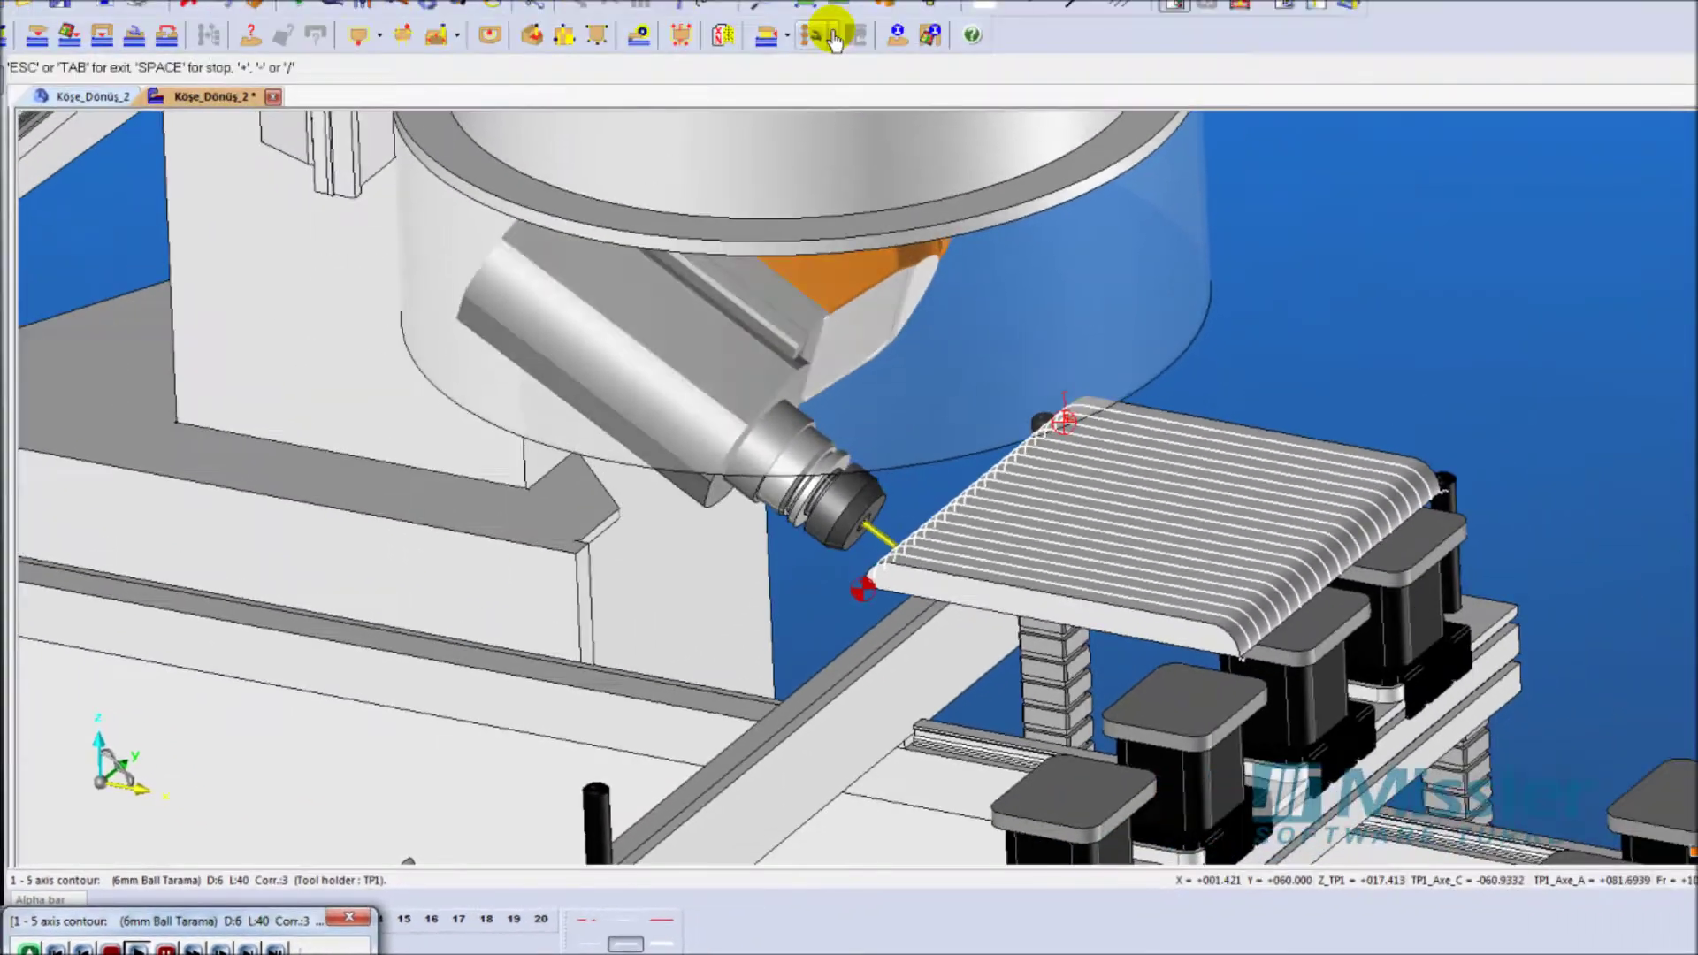
# Split the display into three views, then orbit and zoom the 3D view.
pyautogui.click(833, 39)
pyautogui.click(865, 275)
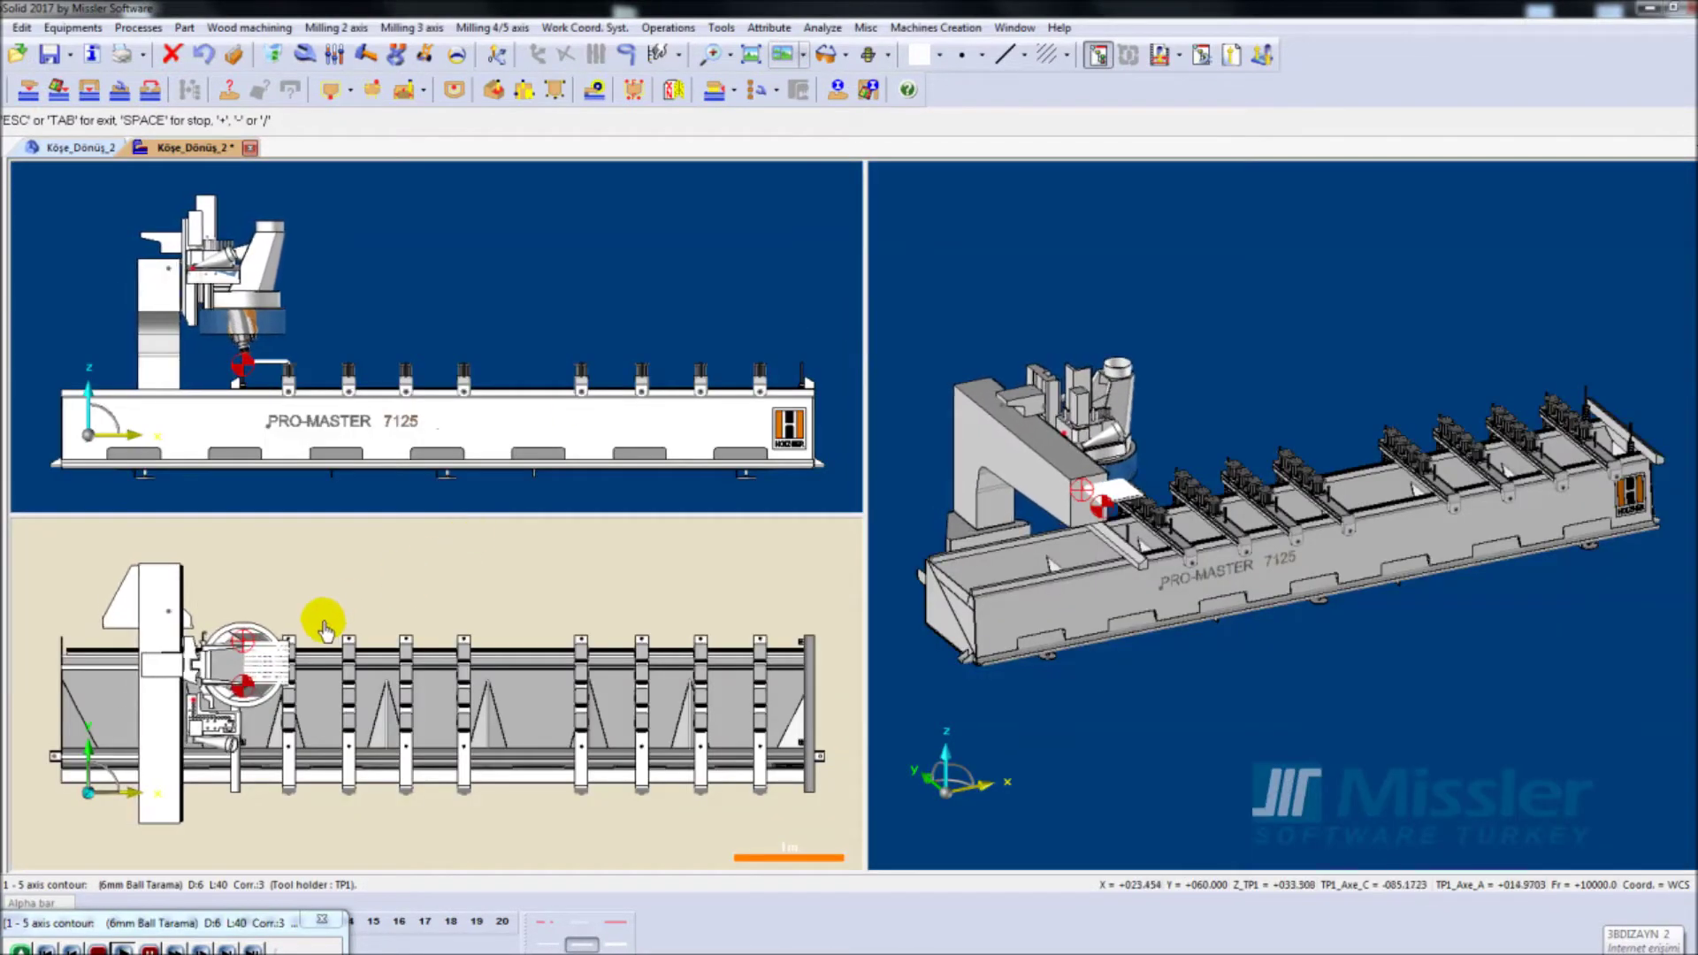
pyautogui.scroll(3, 1207, 428)
pyautogui.moveTo(1213, 428); pyautogui.dragTo(1122, 424, button='middle')
pyautogui.scroll(2, 1096, 420)
pyautogui.scroll(2, 1078, 417)
pyautogui.scroll(3, 1066, 415)
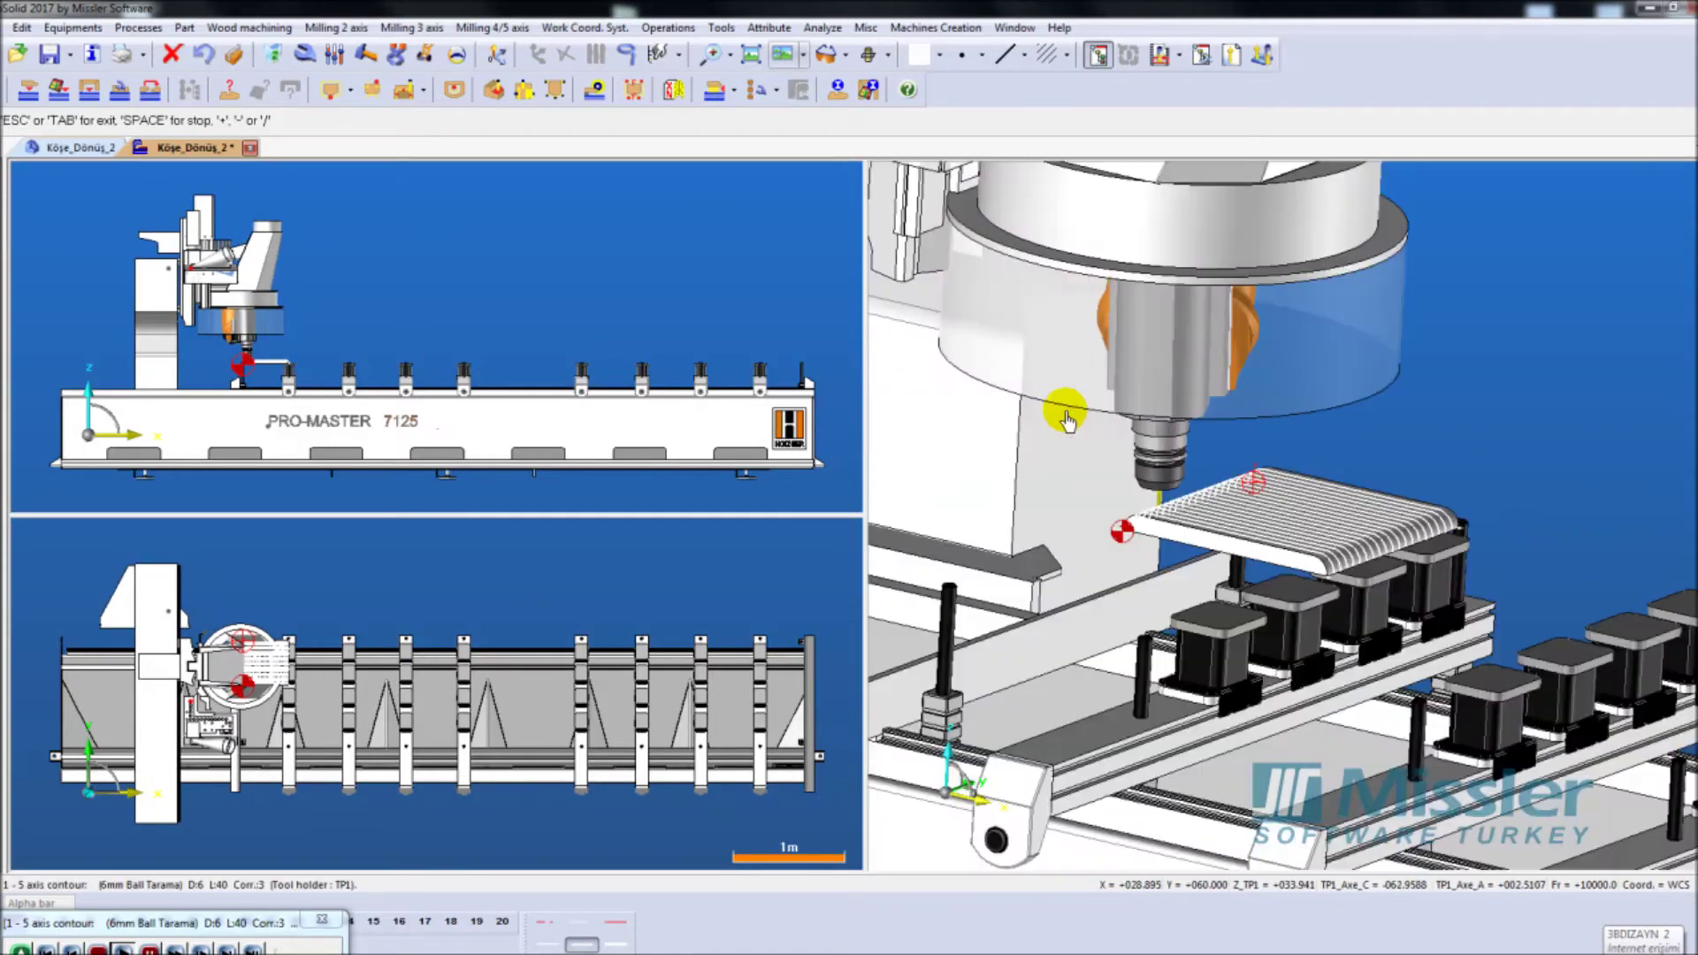
pyautogui.scroll(2, 1091, 443)
pyautogui.scroll(2, 1076, 500)
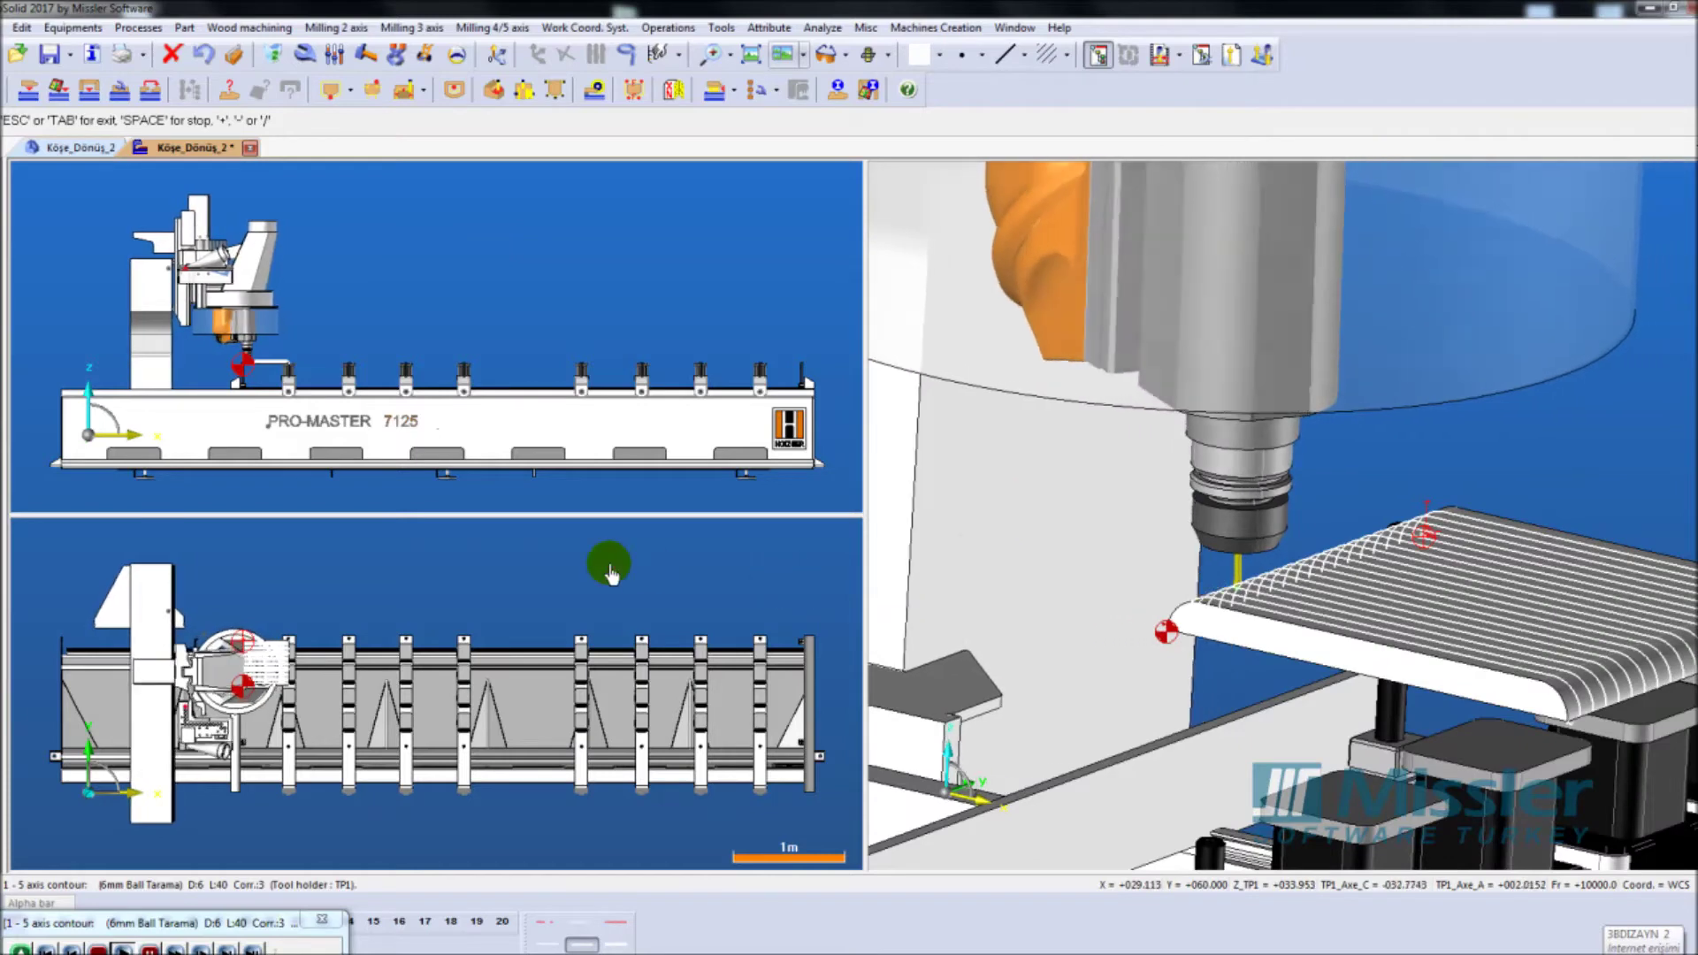
# Set the lower-left view to an end view and zoom in to follow the simulation.
pyautogui.press('F2')
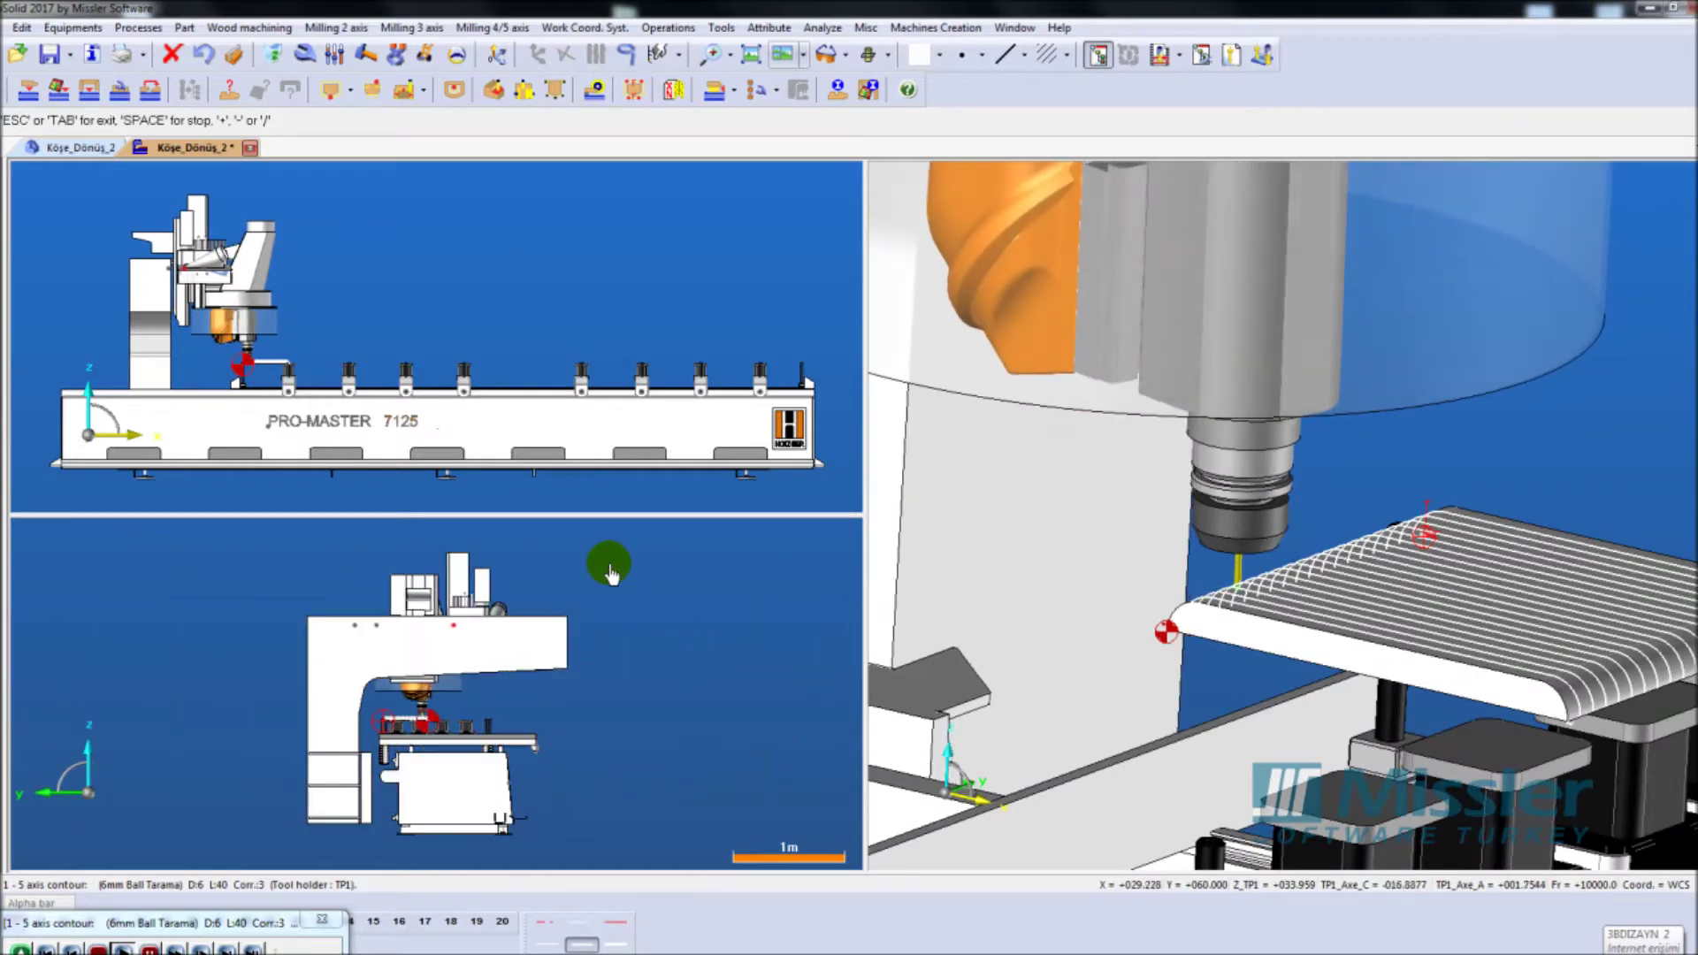
pyautogui.press('F1')
pyautogui.press('F2')
pyautogui.scroll(3, 462, 698)
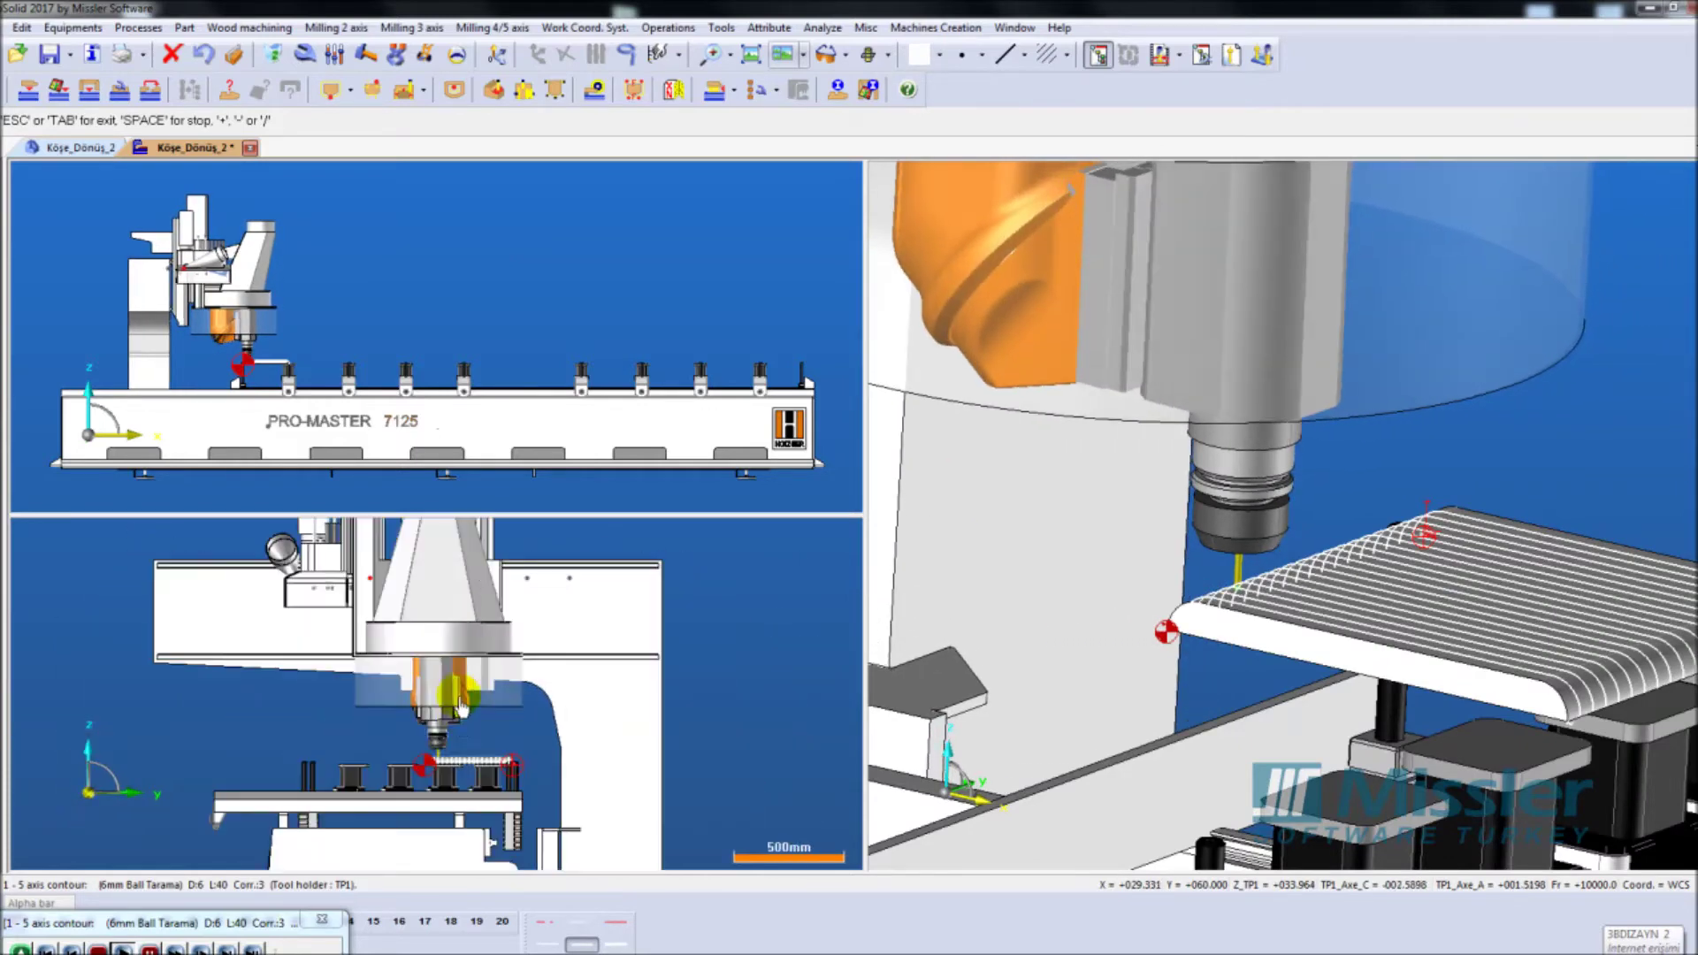
pyautogui.scroll(2, 461, 699)
pyautogui.scroll(2, 398, 707)
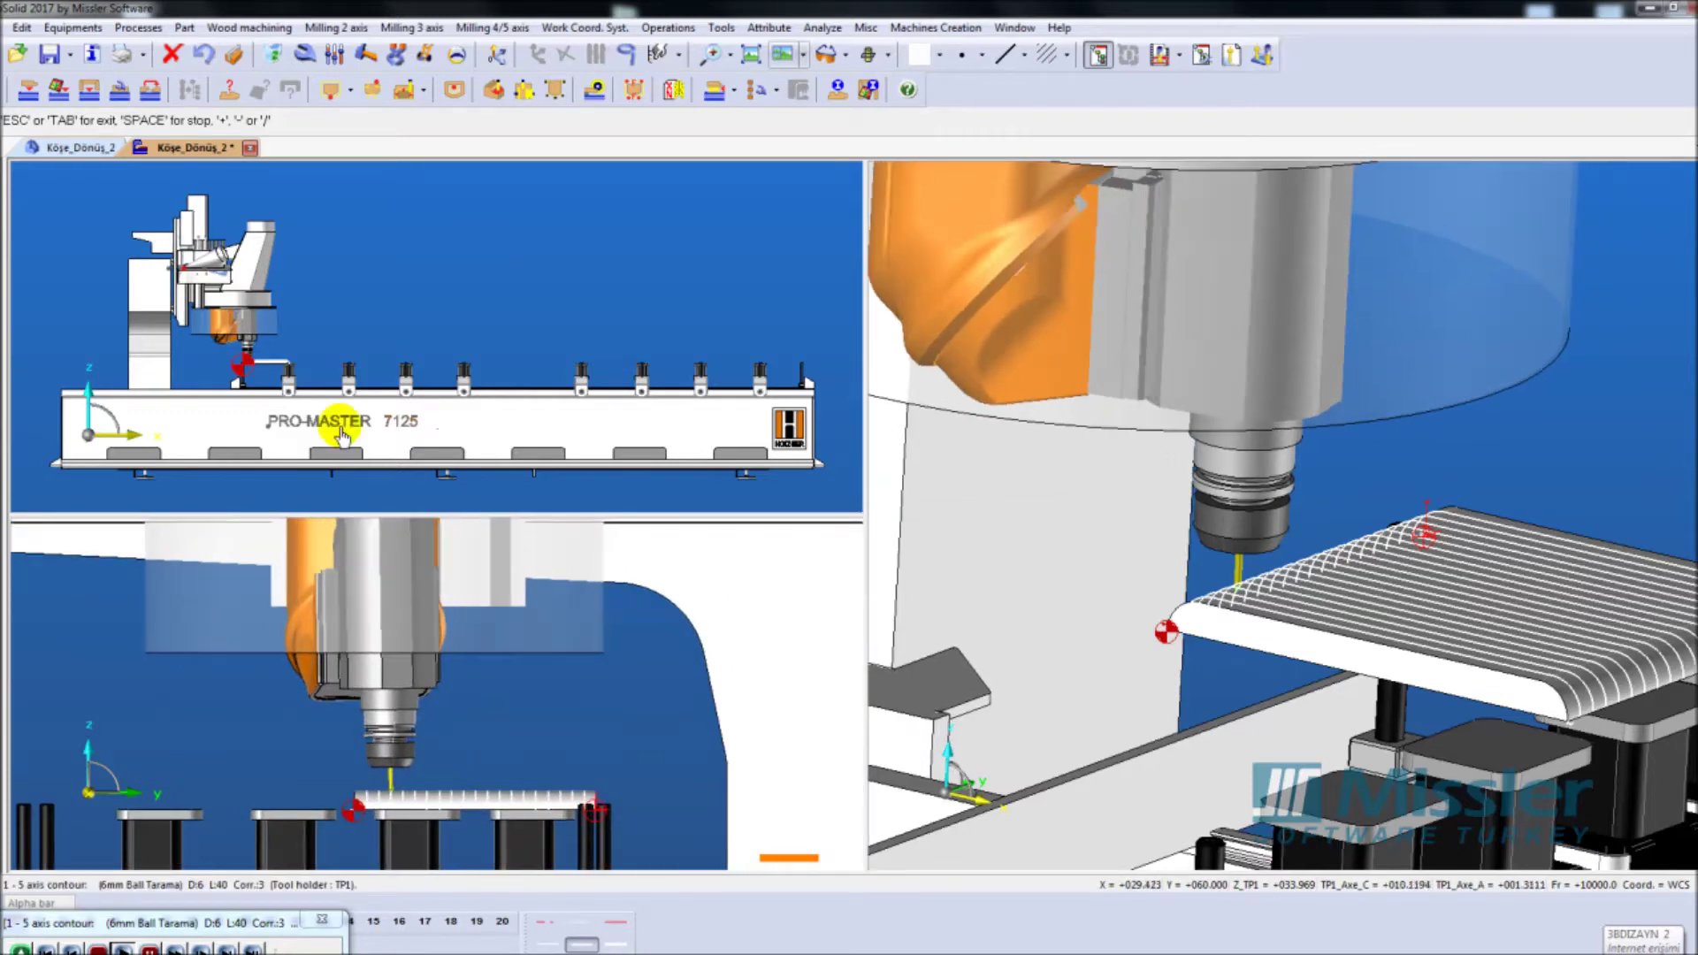
pyautogui.scroll(4, 229, 367)
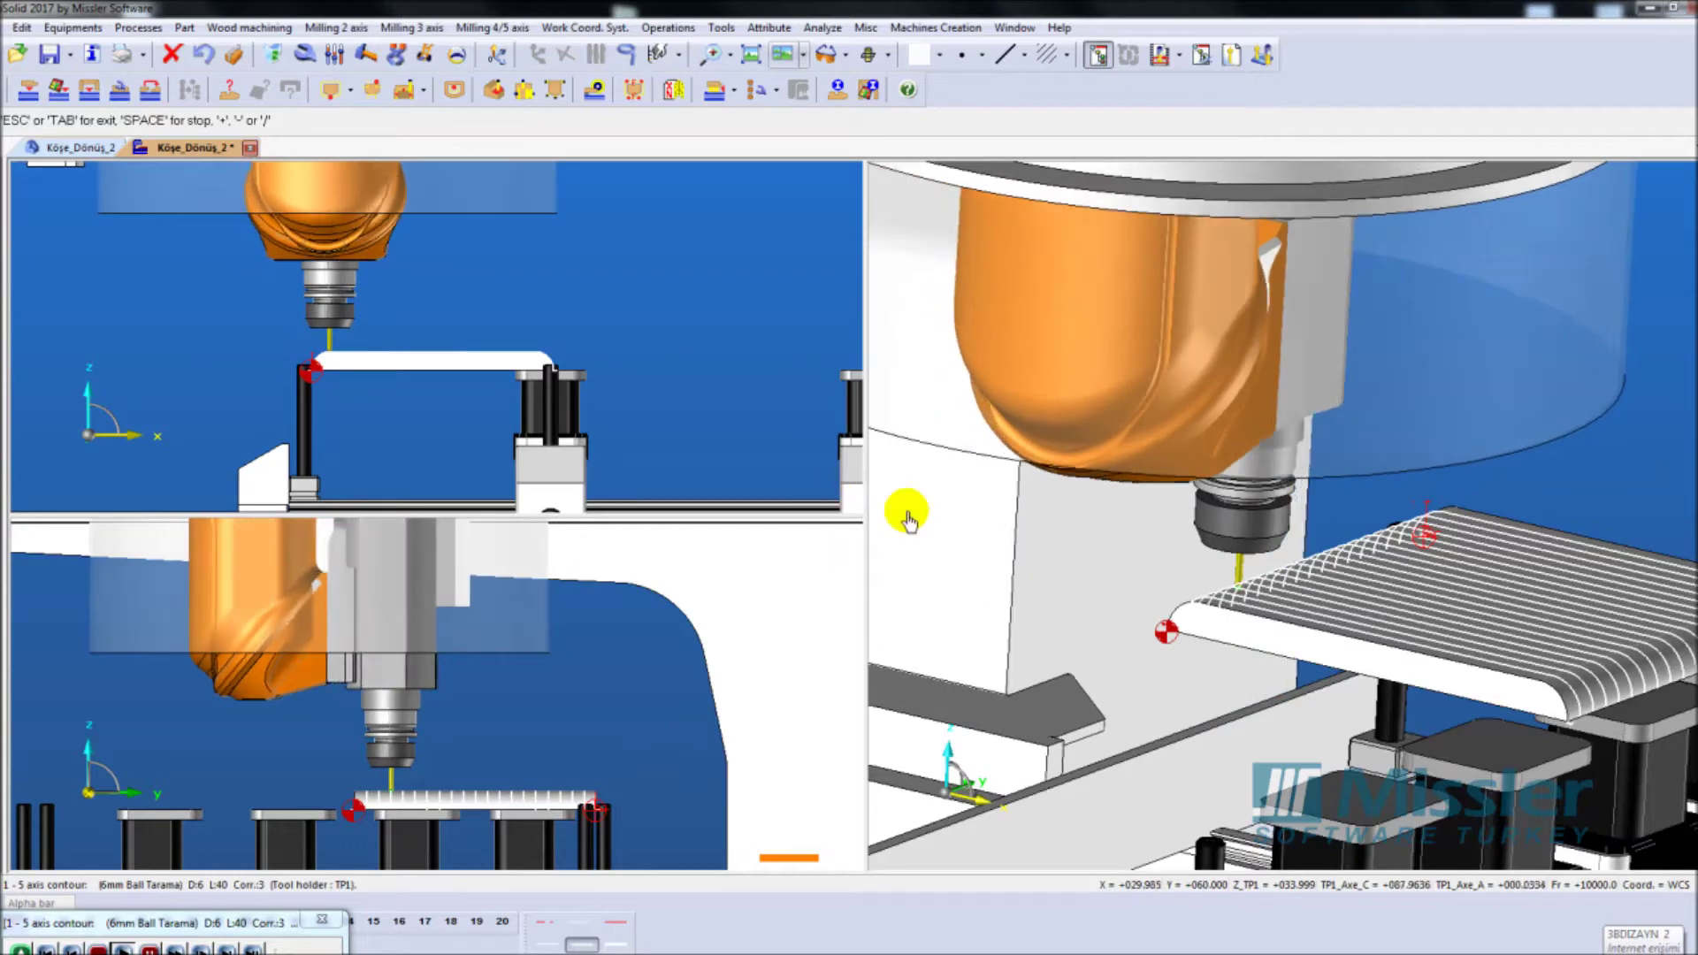
pyautogui.scroll(-2, 978, 527)
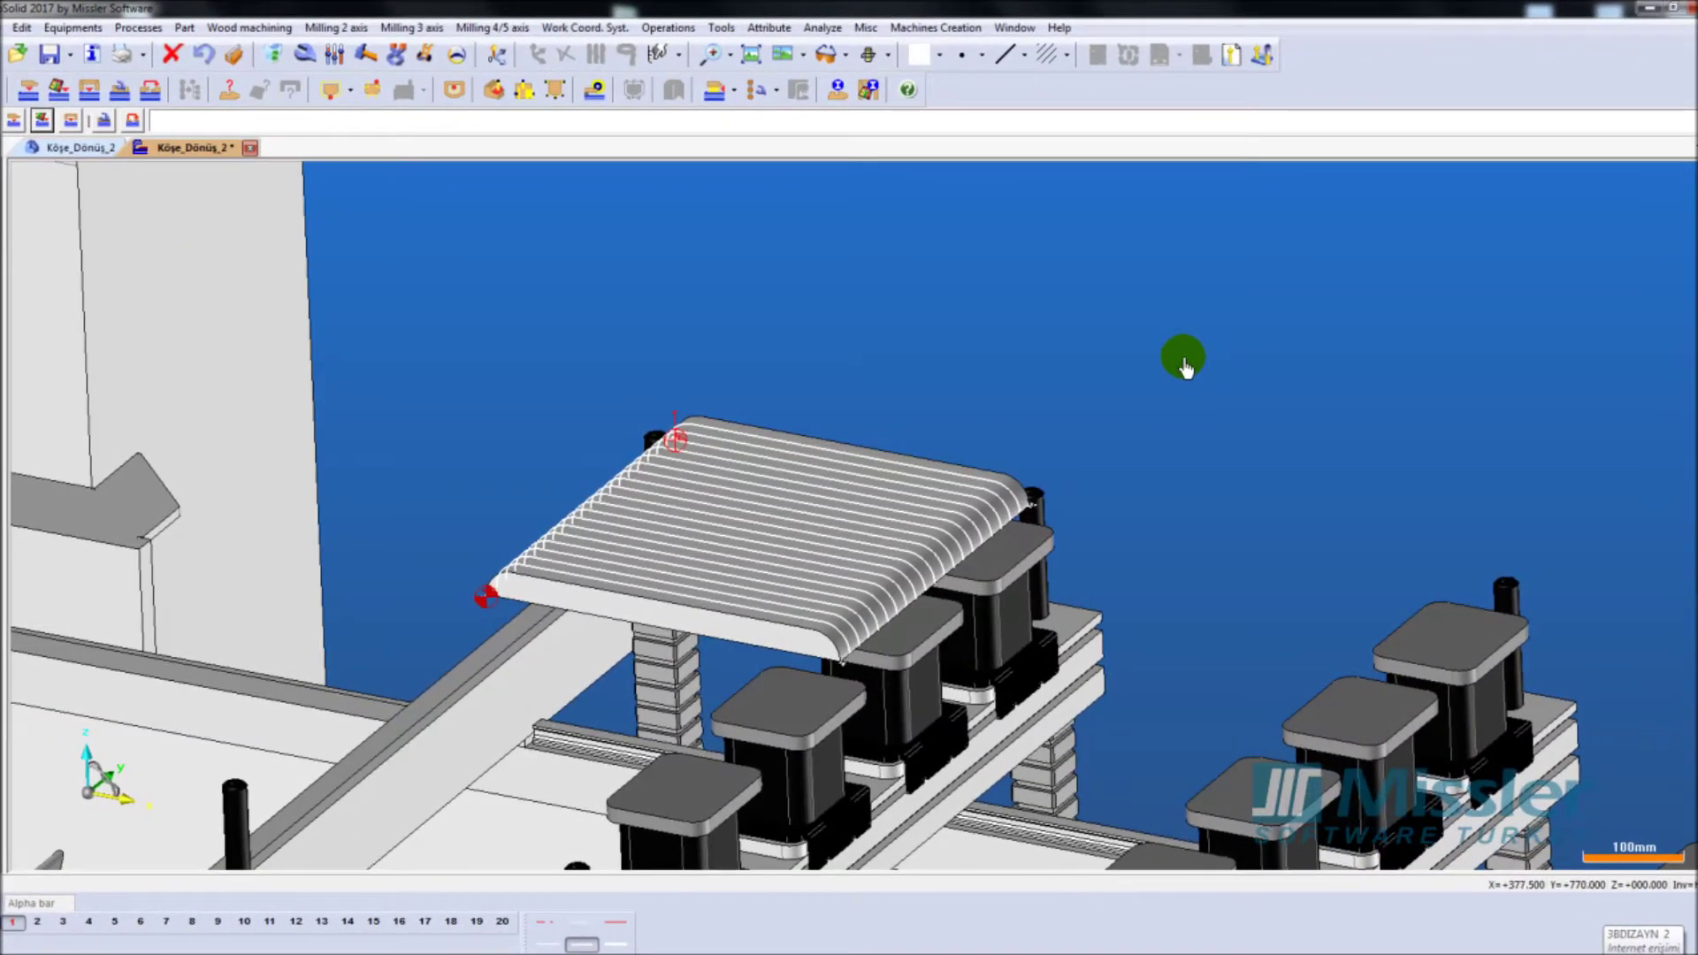
# Create another clearance envelope with Z- 0mm, Z+ 150mm and 5mm side margins.
pyautogui.click(184, 29)
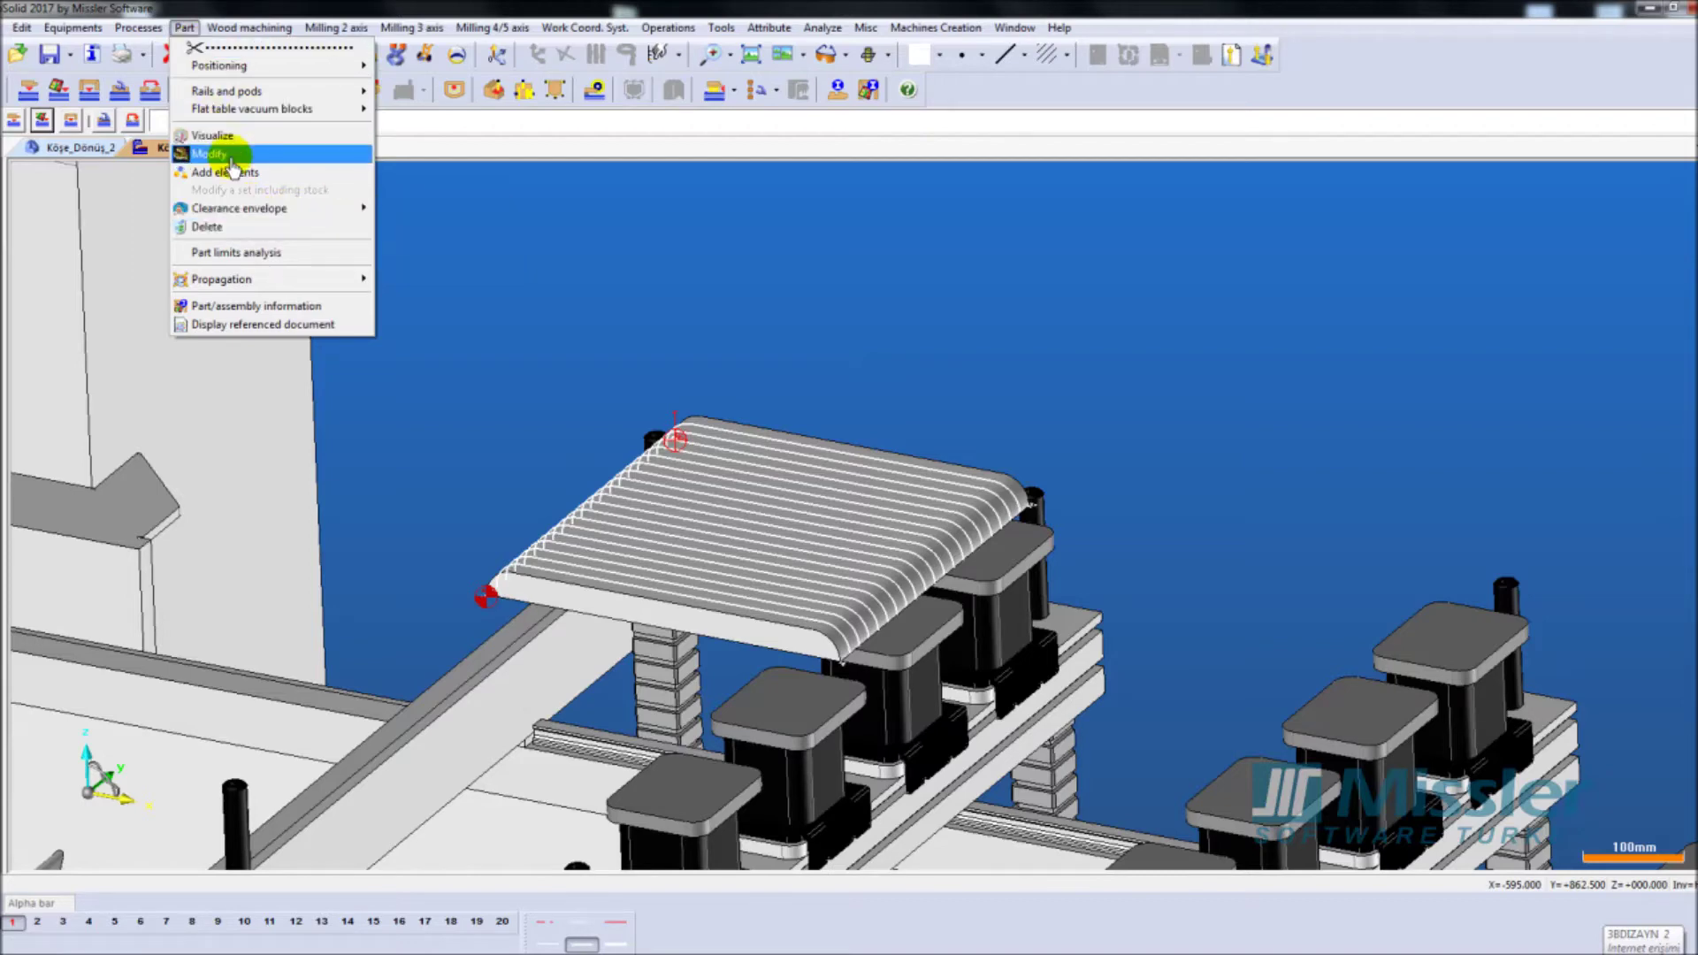
pyautogui.moveTo(238, 209)
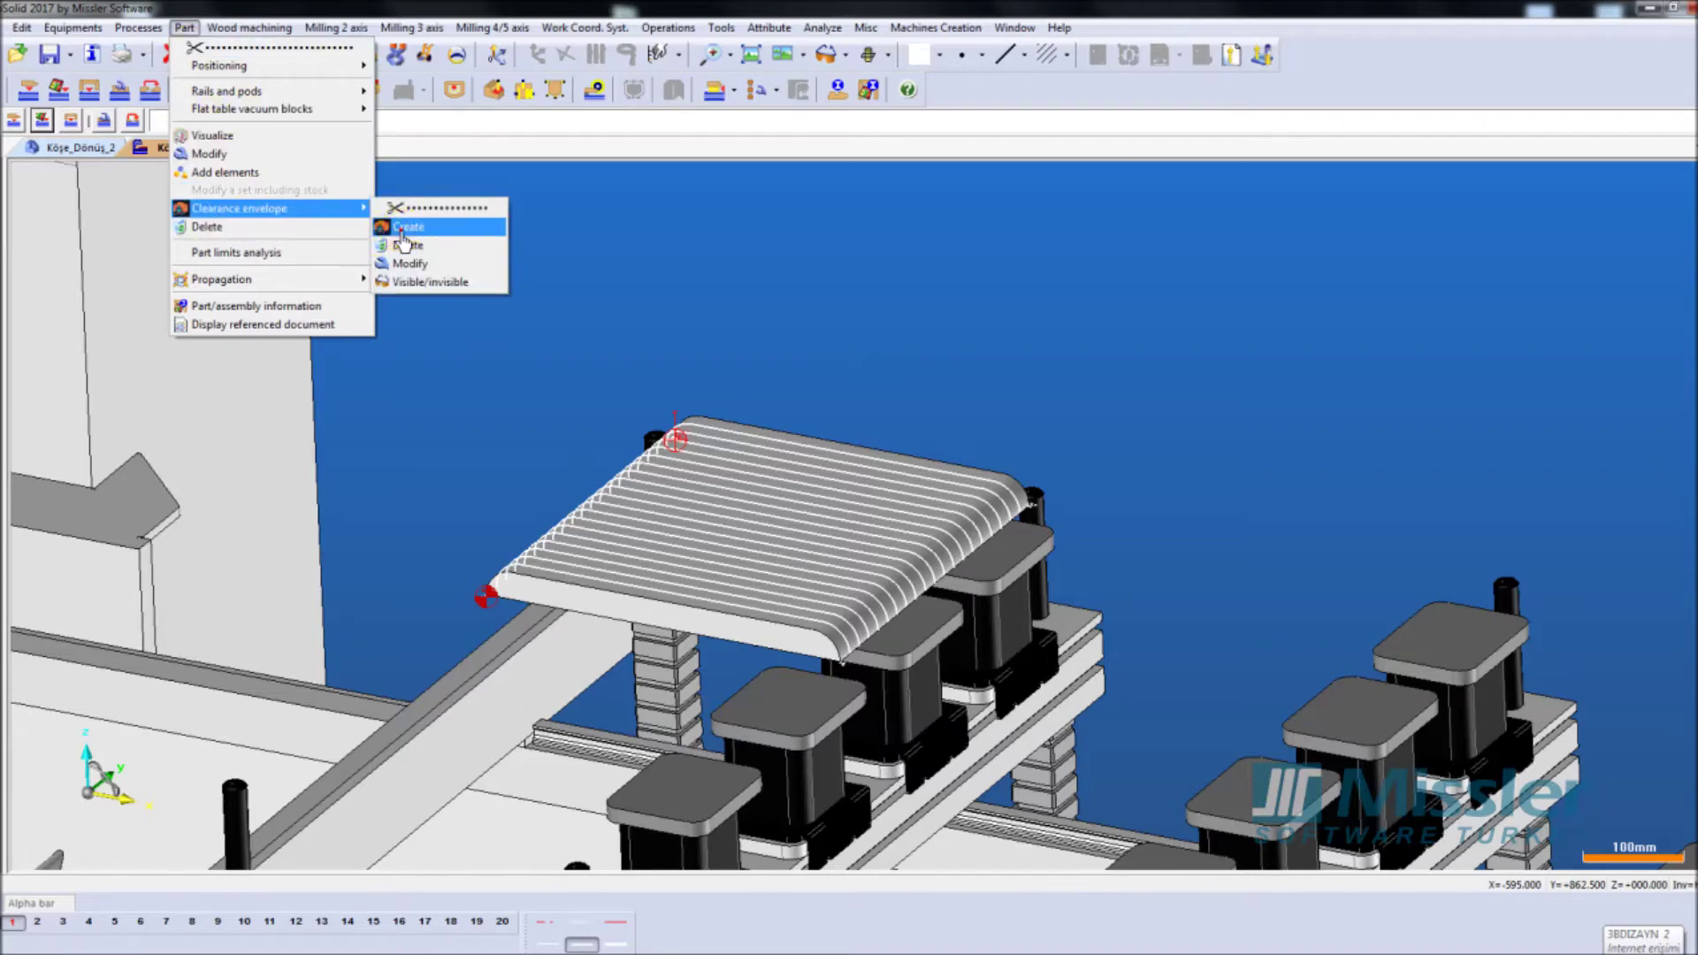
pyautogui.click(403, 232)
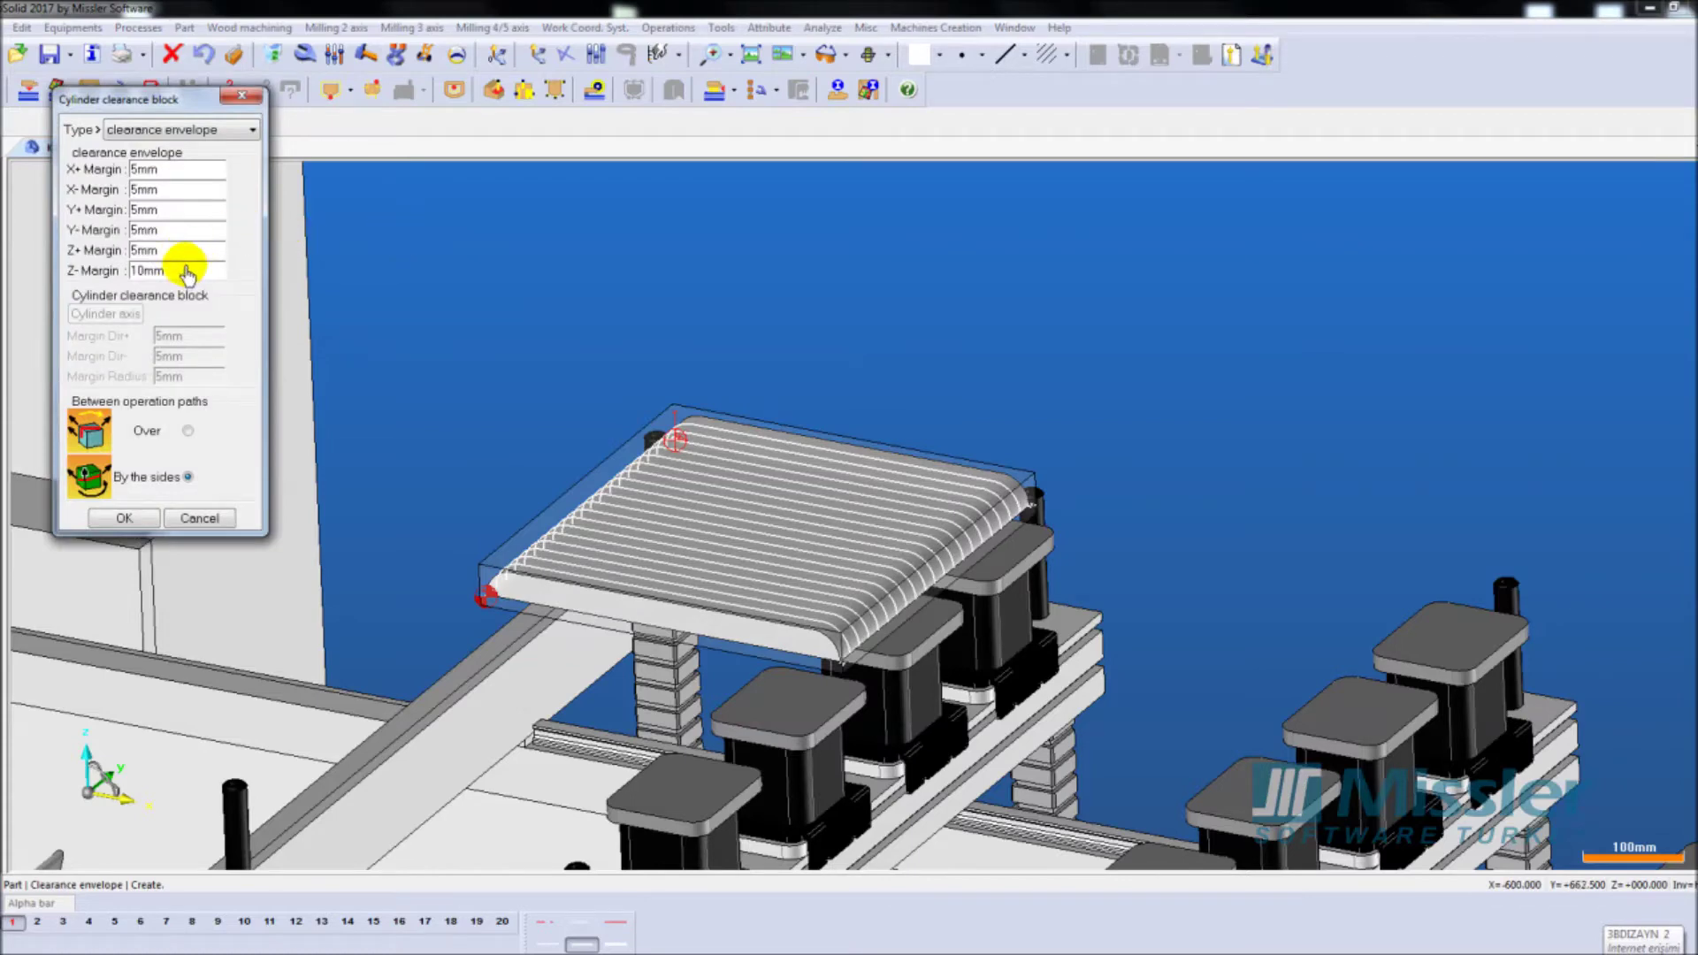
pyautogui.write('0')
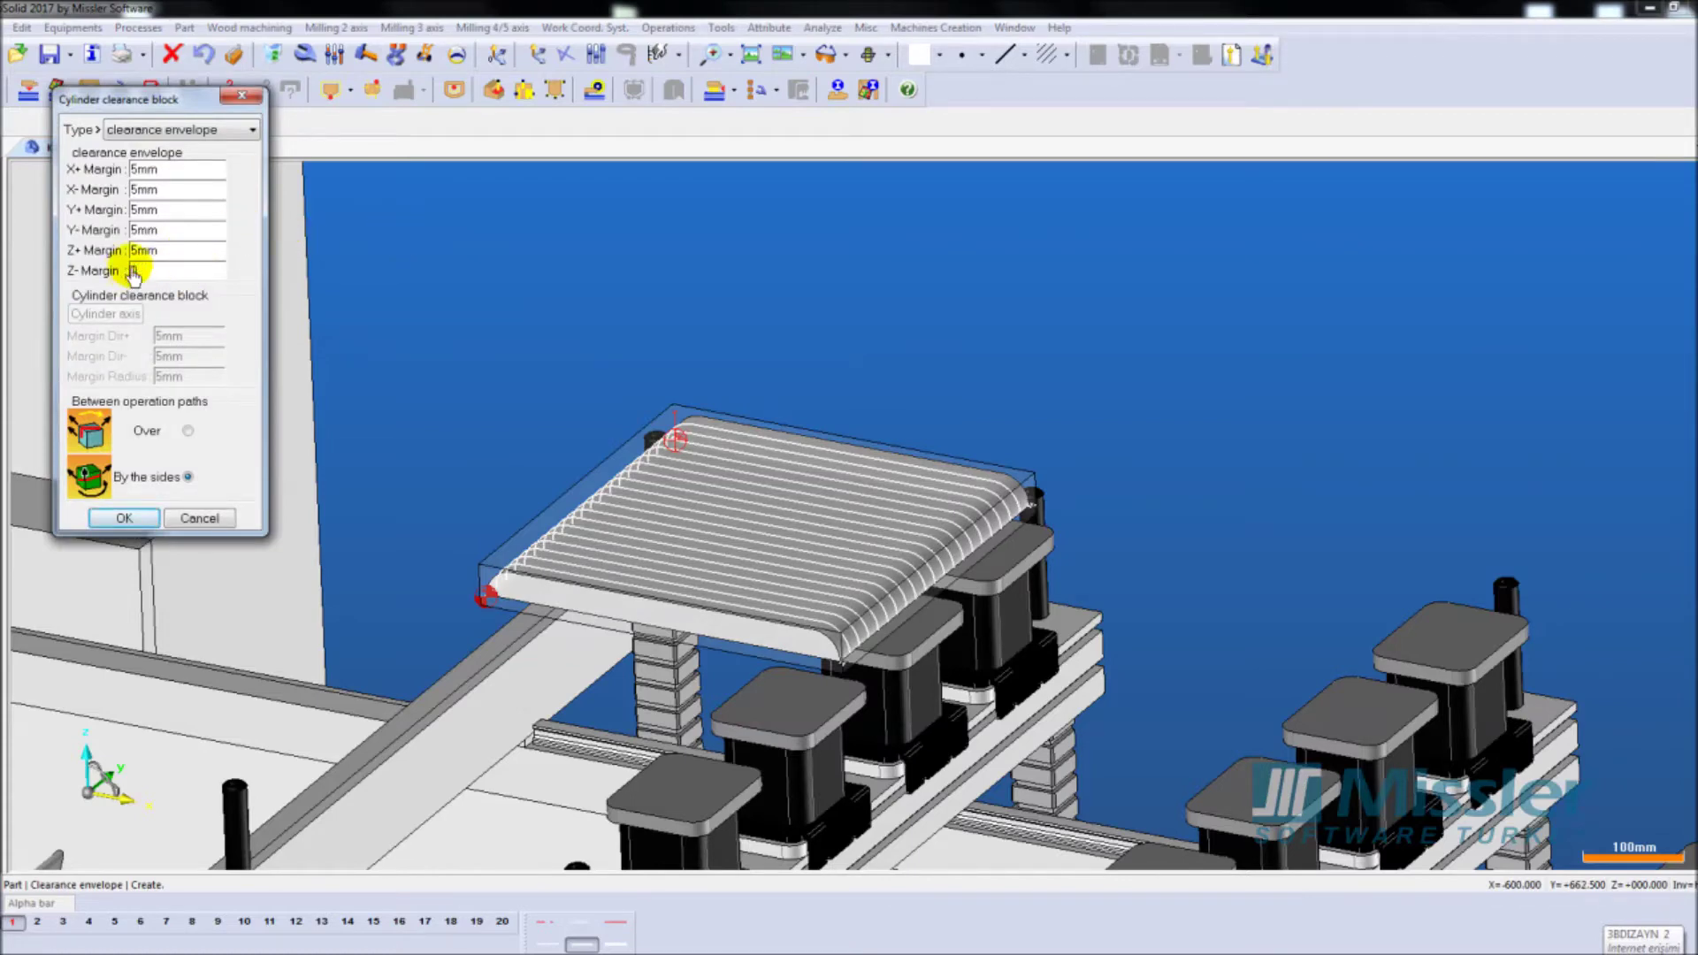
pyautogui.click(181, 252)
pyautogui.write('150')
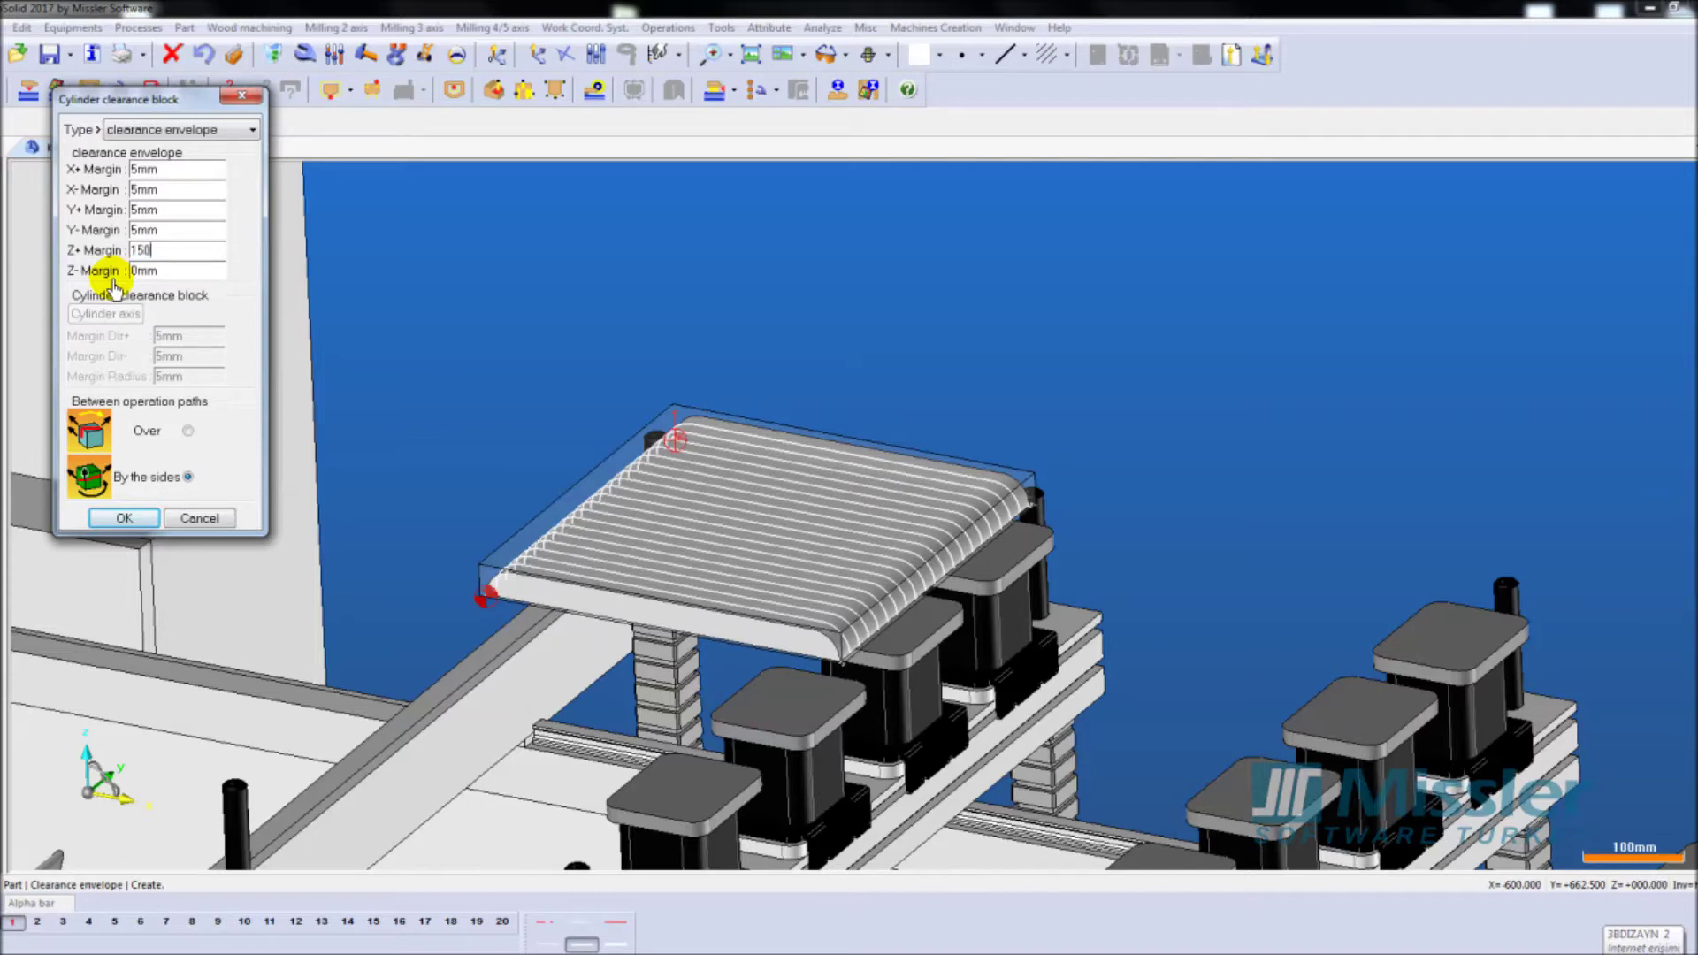
pyautogui.click(164, 233)
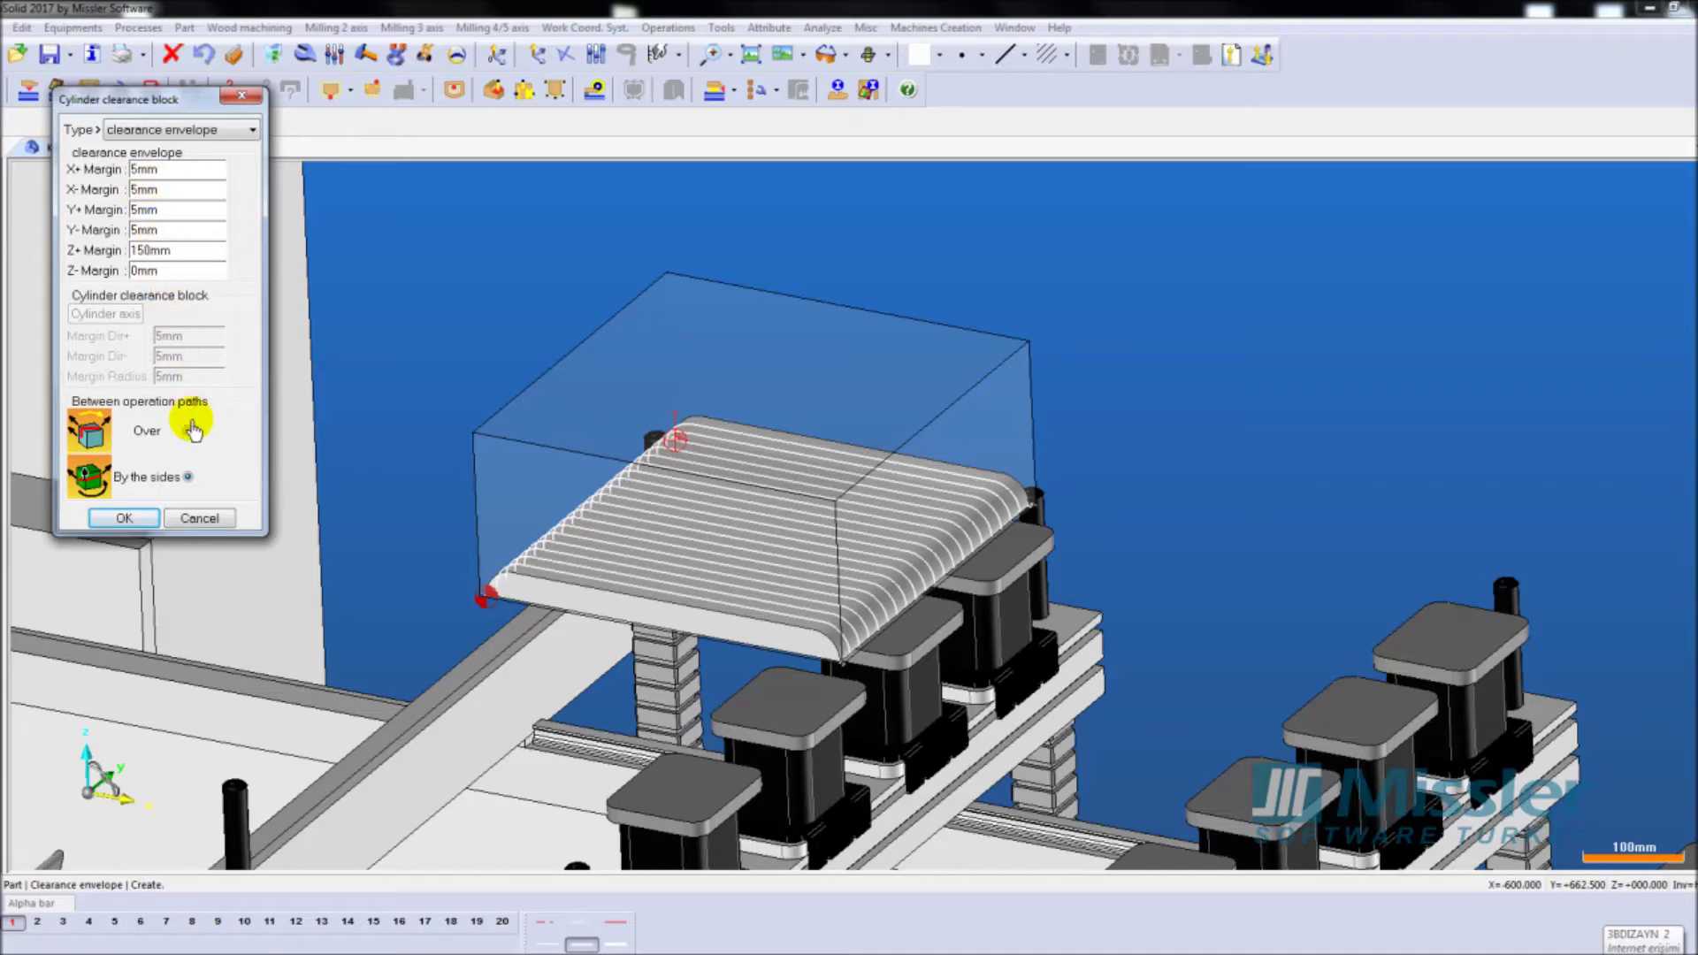
pyautogui.click(131, 517)
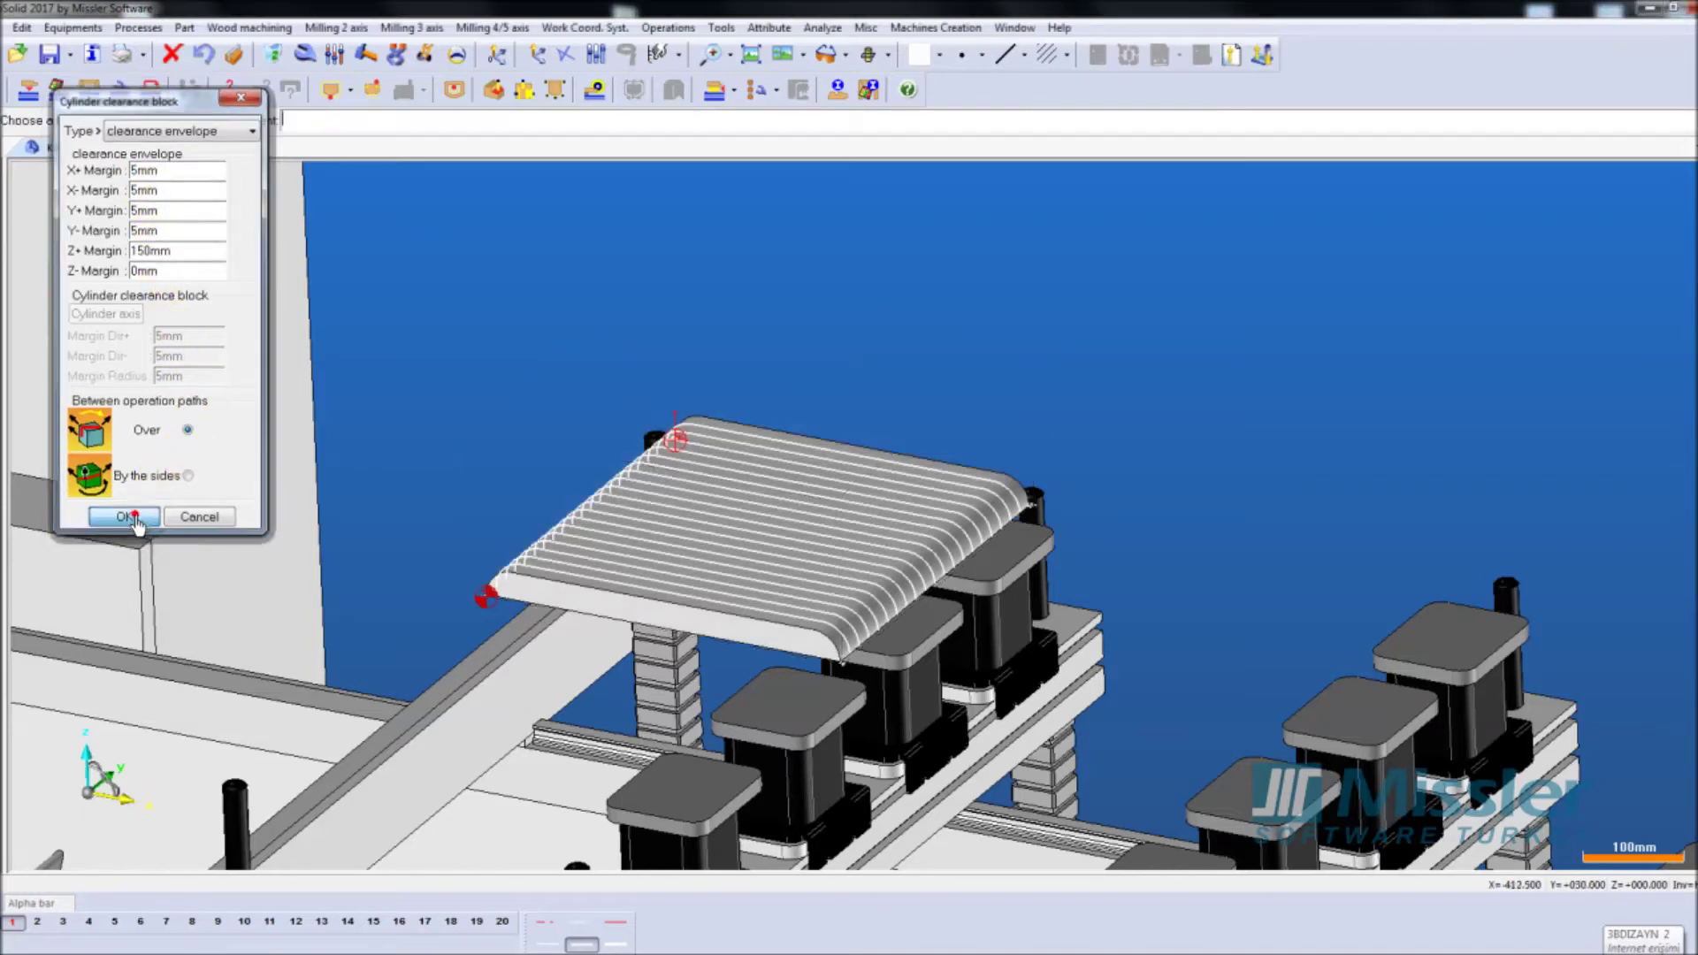
# Start a new 5-axis contour and pick the first slat curves on the panel top.
pyautogui.click(492, 27)
pyautogui.click(510, 110)
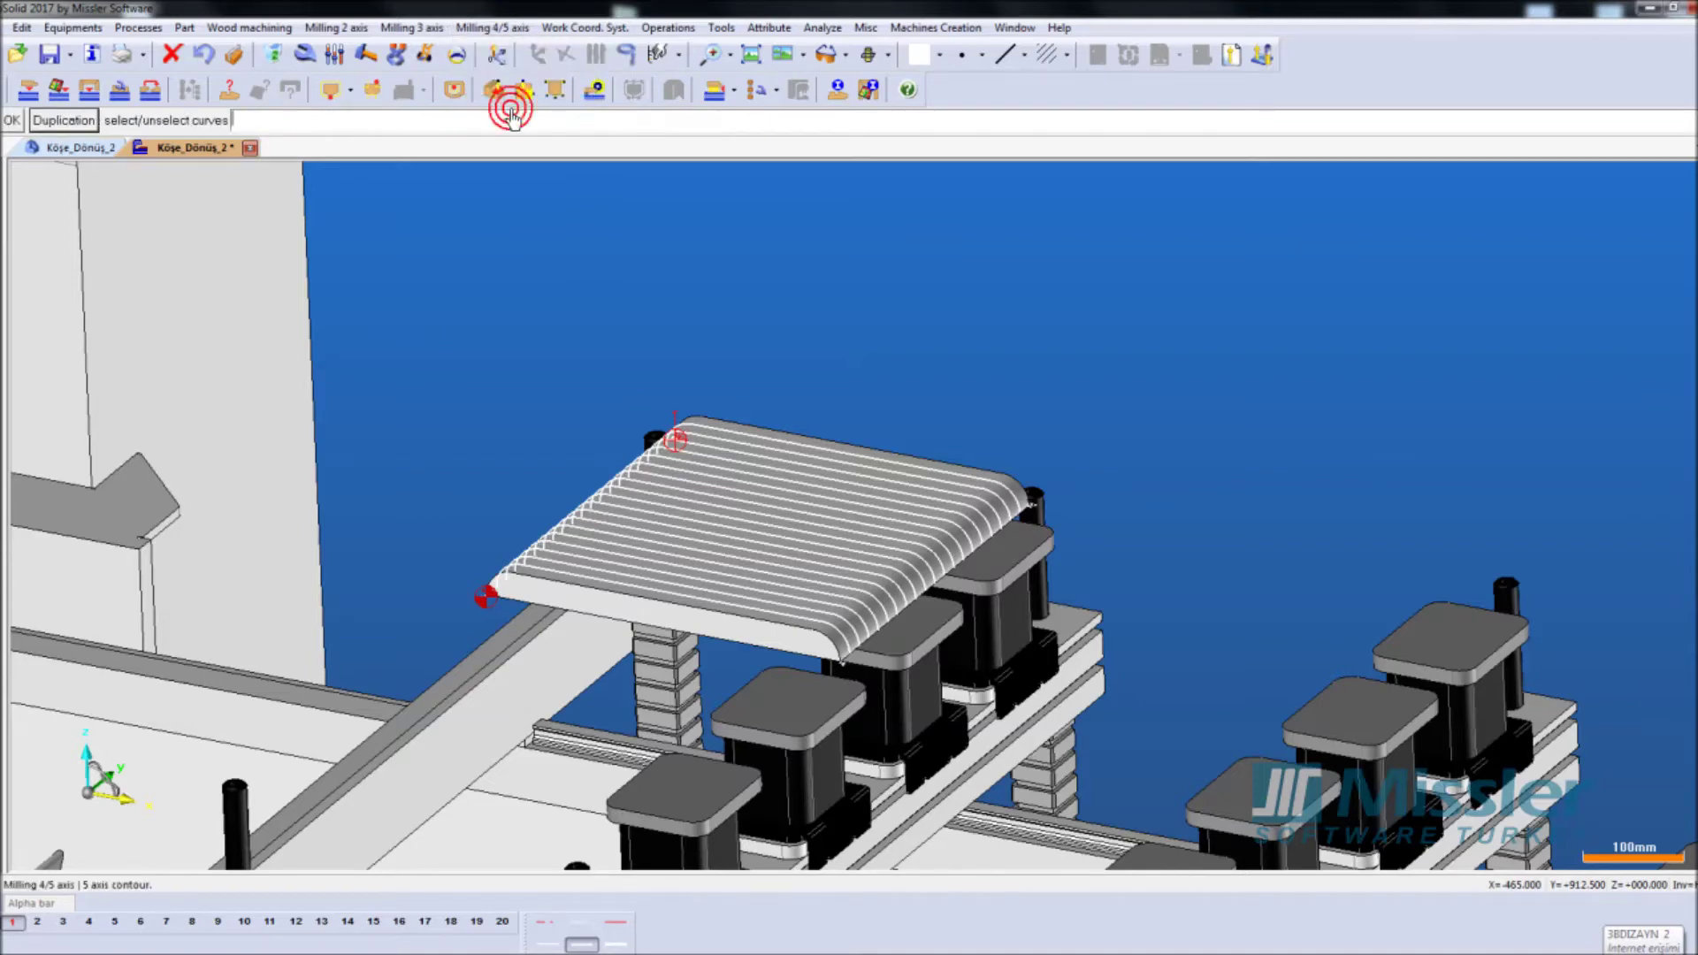
pyautogui.scroll(3, 716, 486)
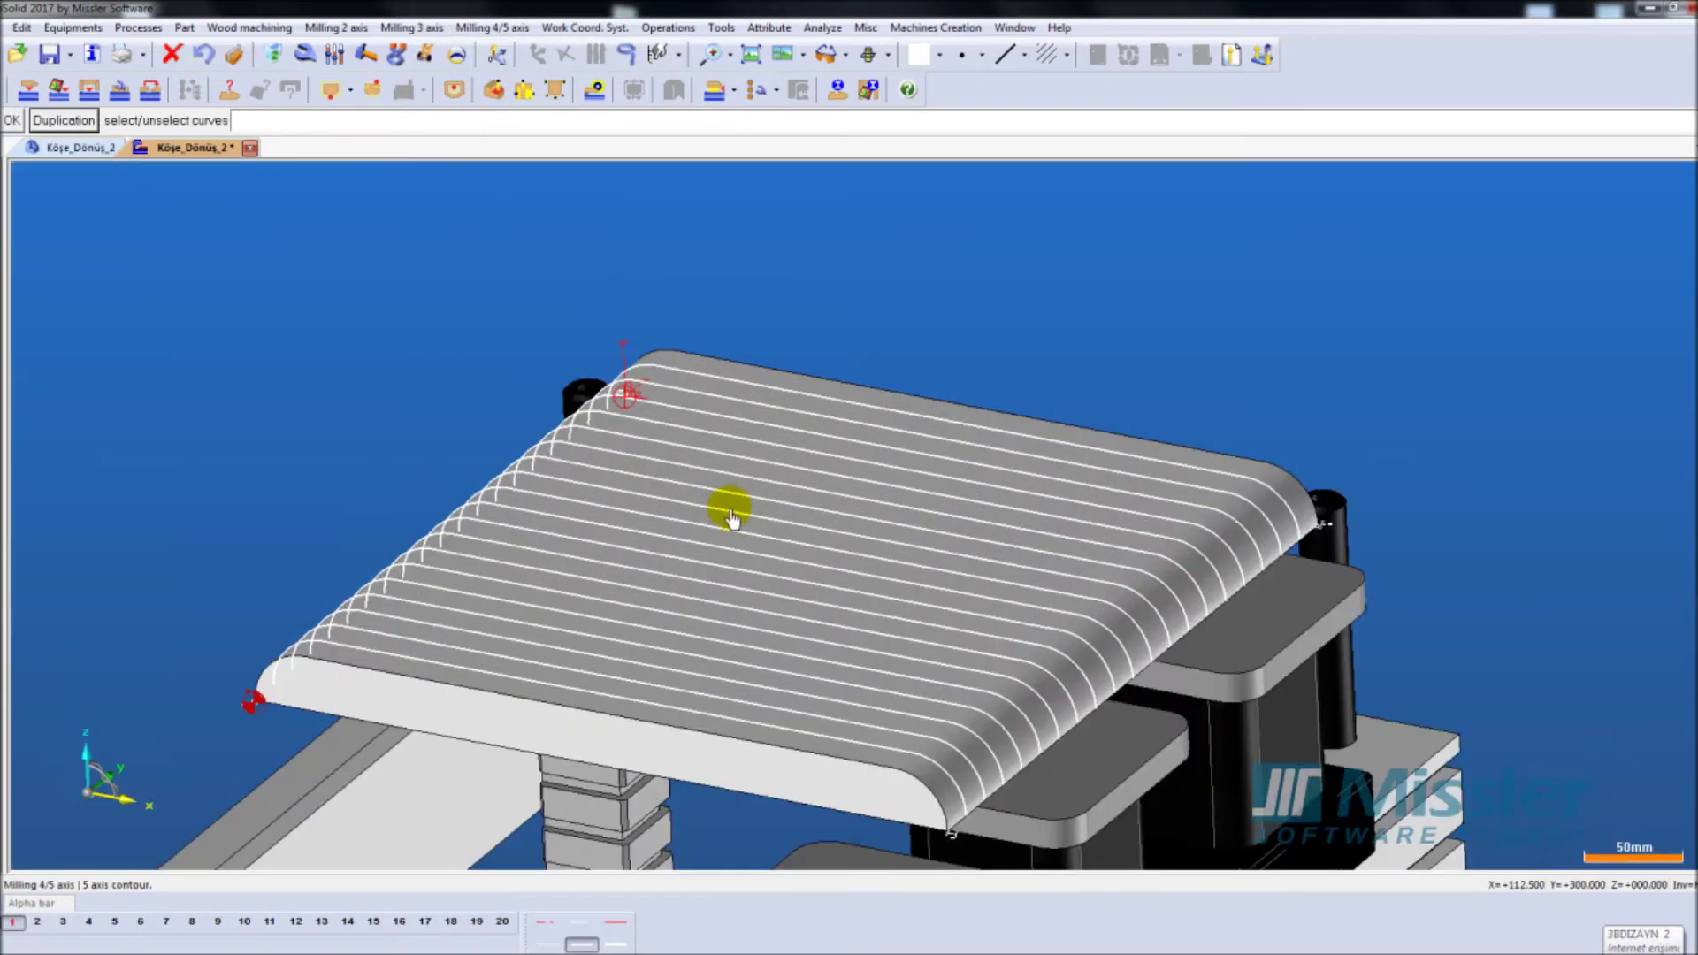
pyautogui.click(919, 764)
pyautogui.click(945, 736)
pyautogui.click(970, 714)
pyautogui.click(994, 686)
pyautogui.click(1025, 662)
# Pick the remaining slat curves, accept the material side and reuse the previous tool.
pyautogui.click(1070, 610)
pyautogui.click(1092, 585)
pyautogui.click(1137, 549)
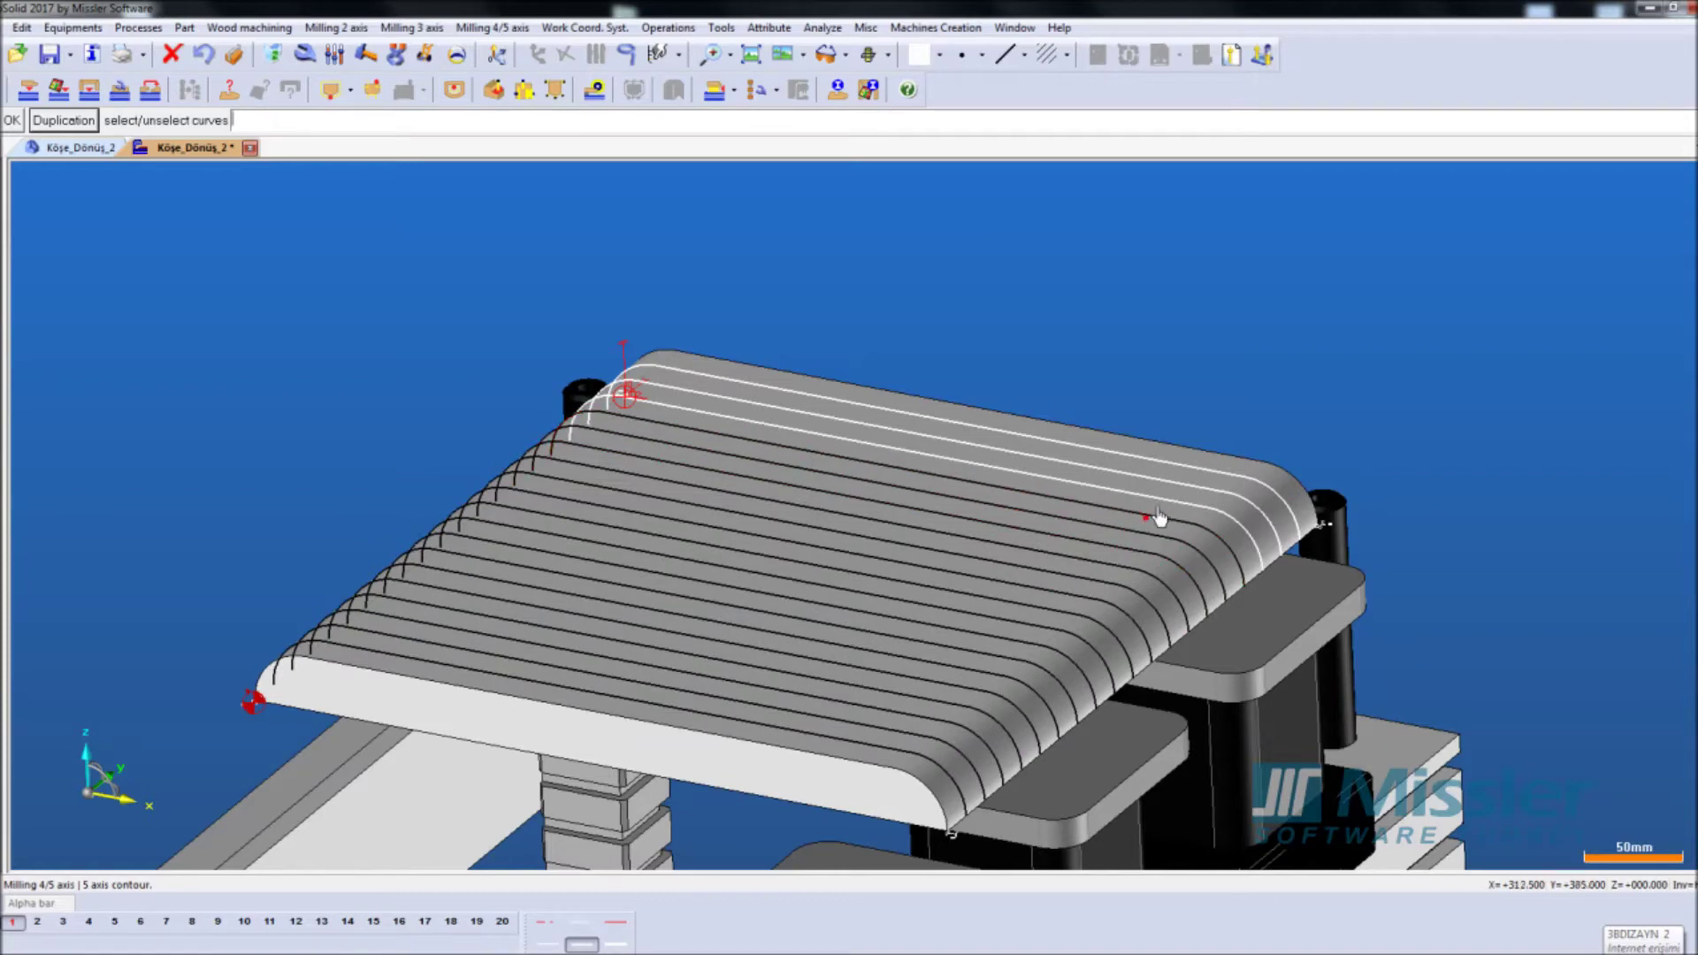
pyautogui.click(1163, 497)
pyautogui.click(1190, 474)
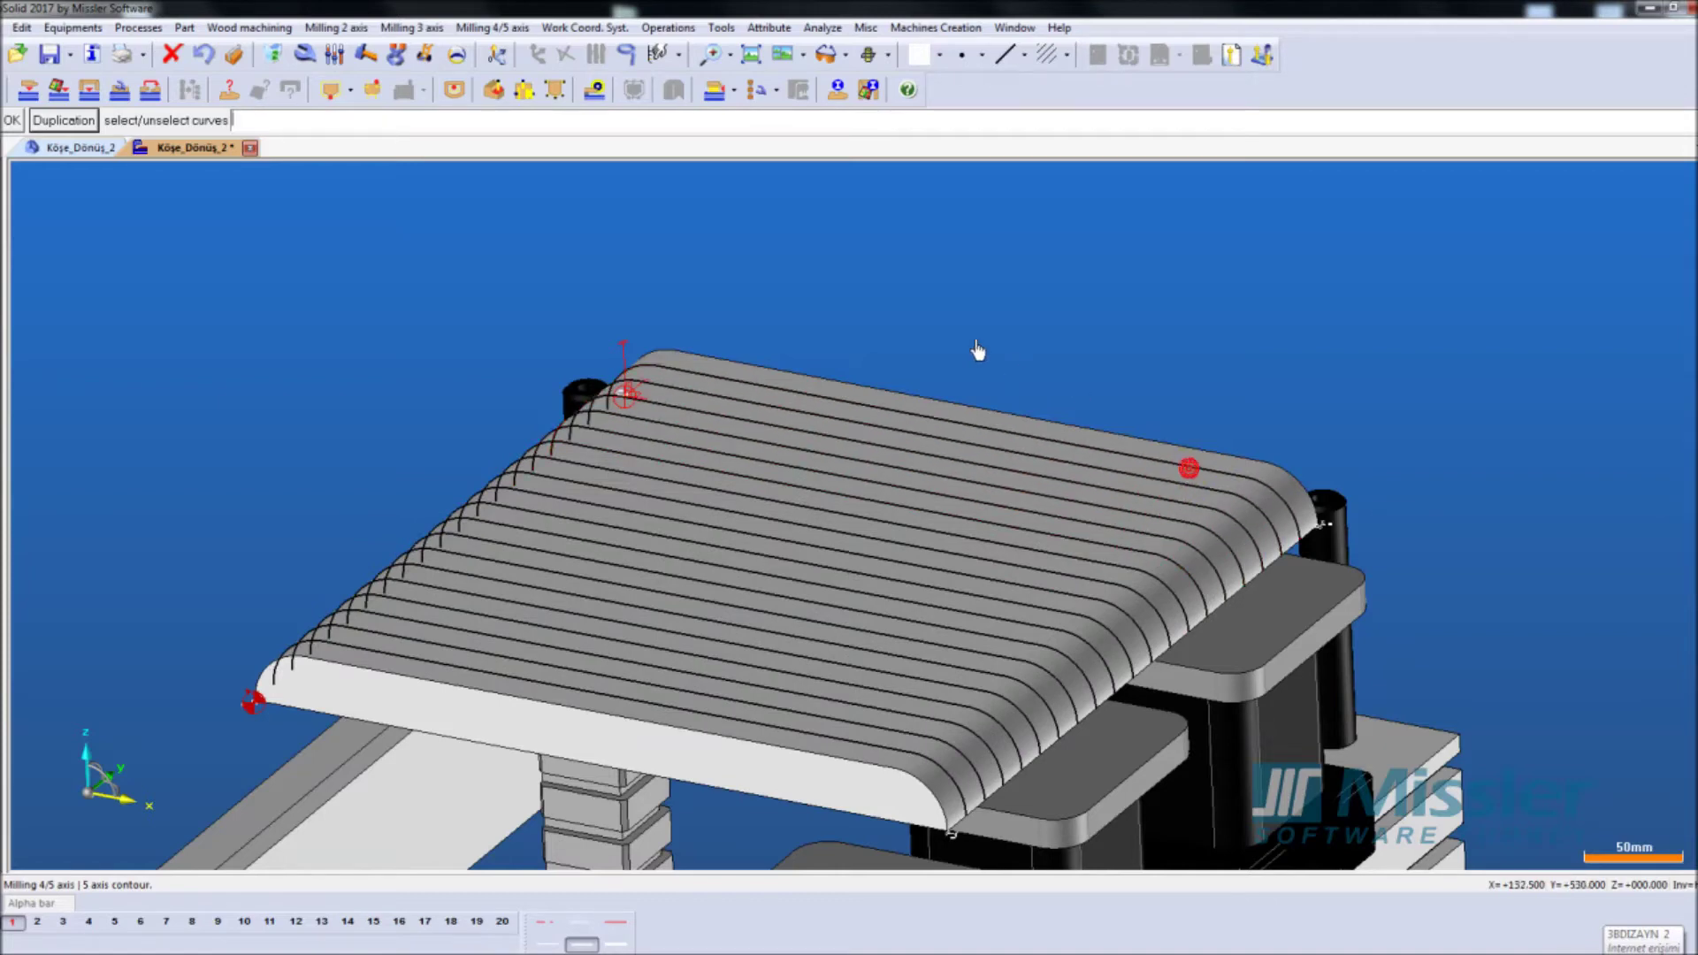
pyautogui.rightClick(975, 348)
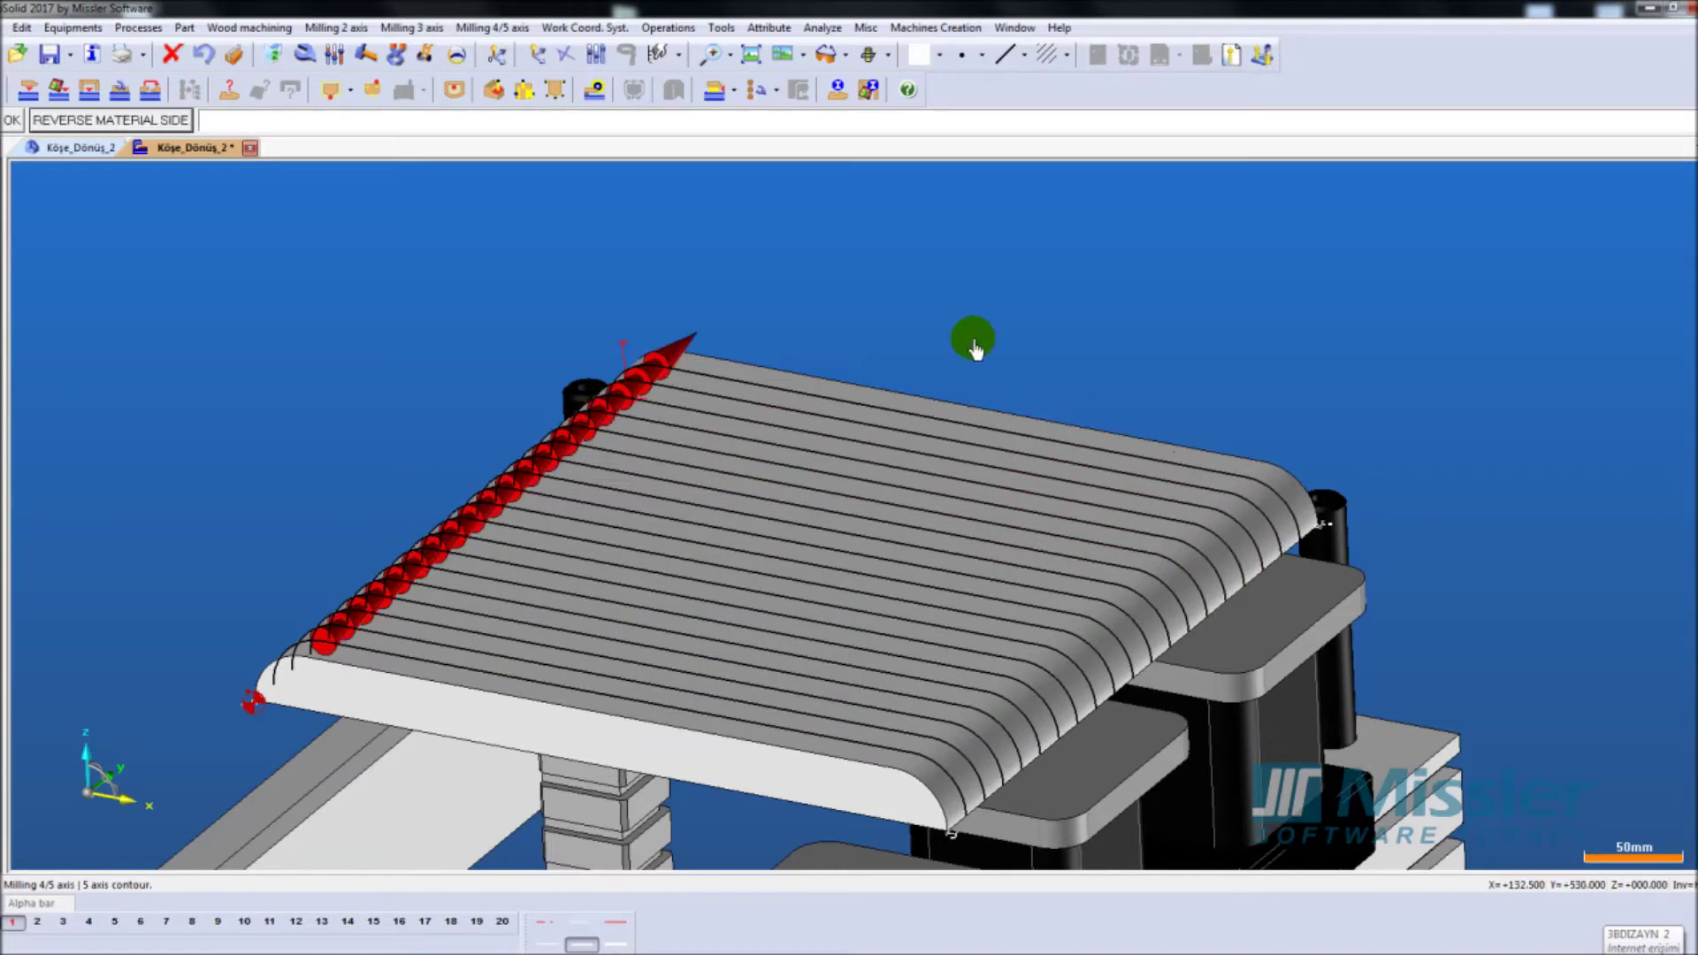
pyautogui.click(787, 302)
pyautogui.doubleClick(344, 371)
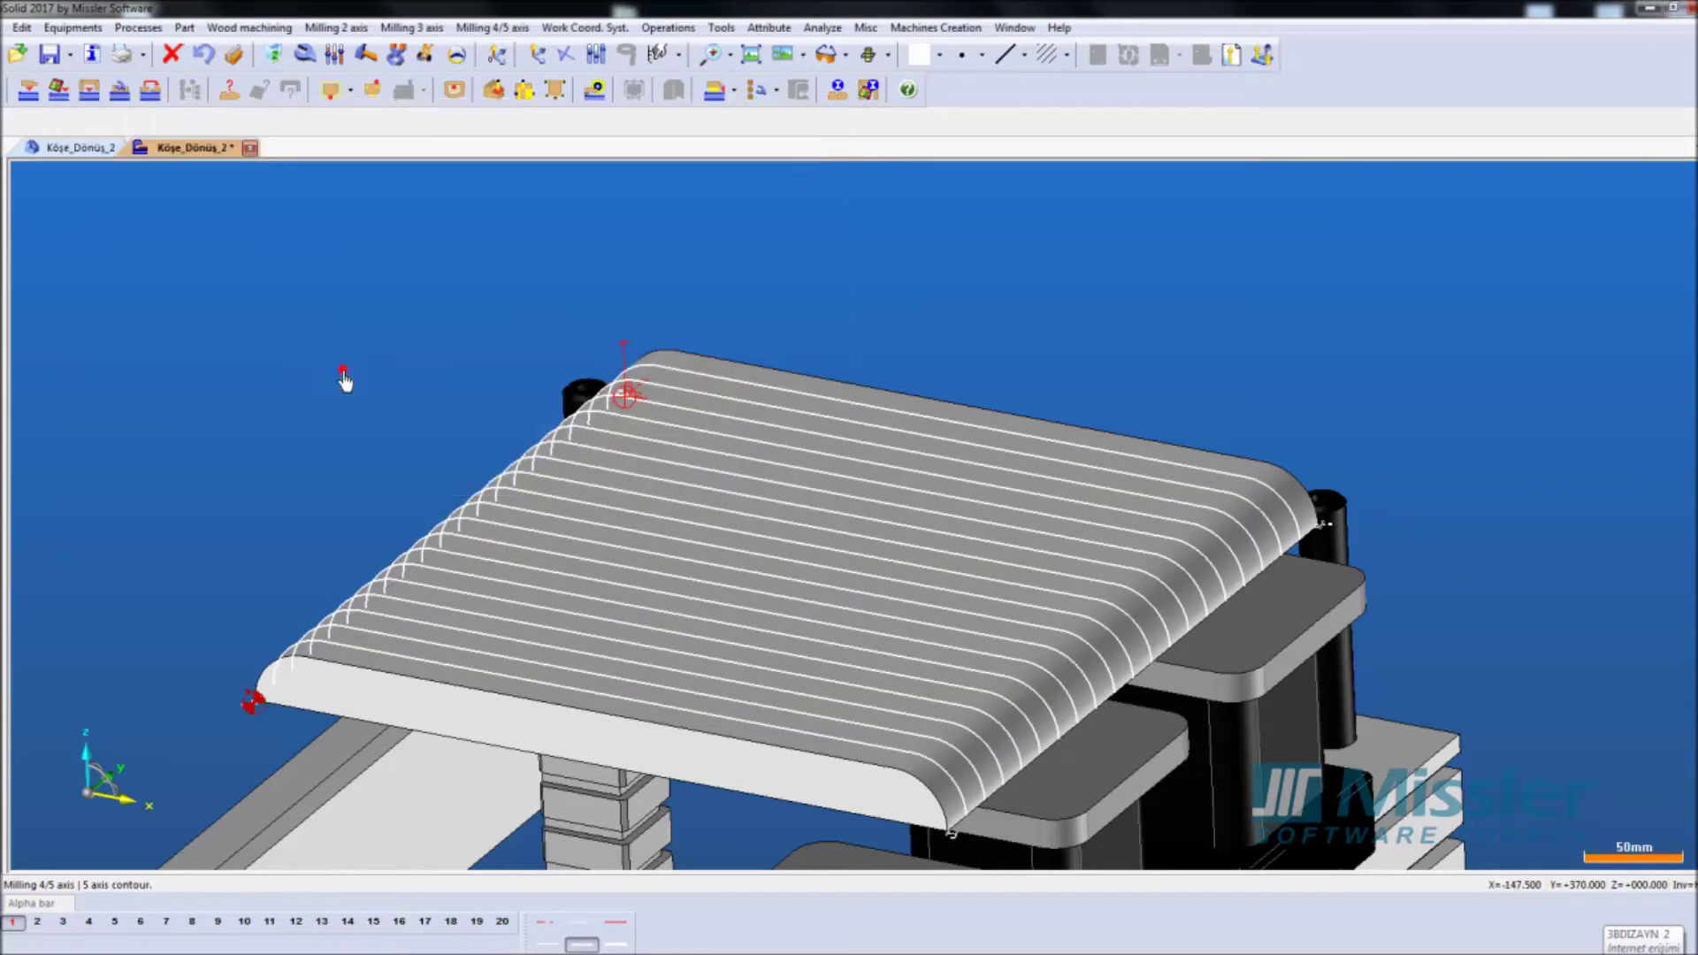
# Confirm the 6mm ball nose mill and pick the third milling direction option.
pyautogui.click(344, 376)
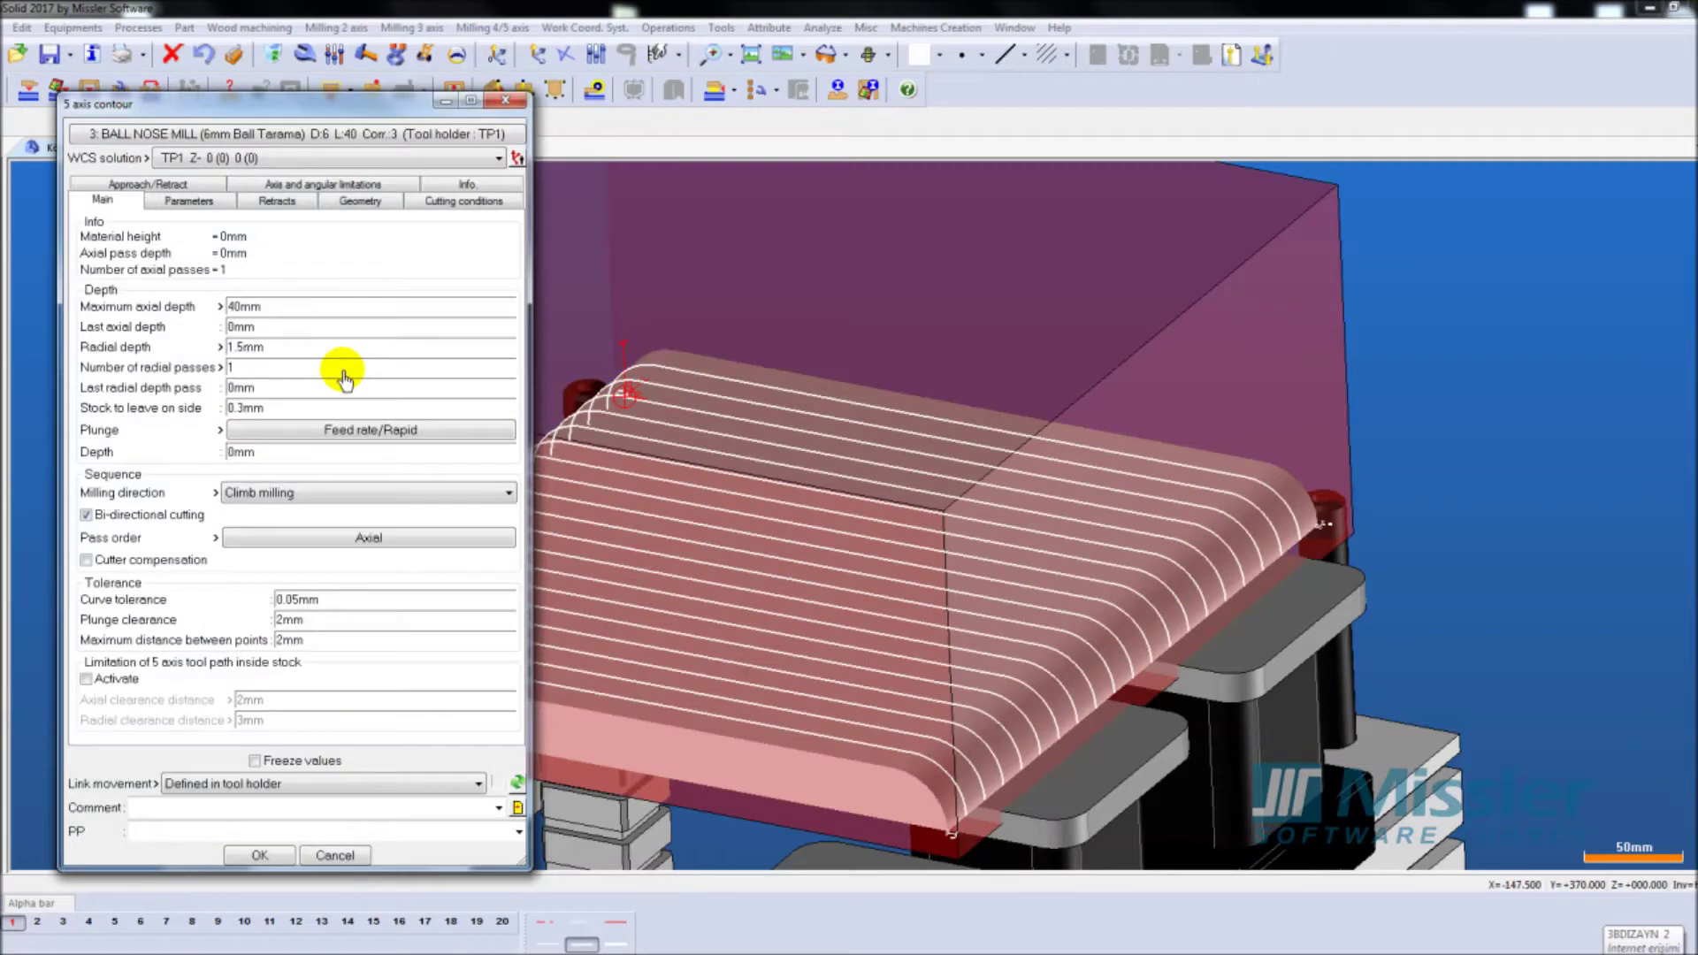
pyautogui.scroll(-3, 986, 434)
pyautogui.click(296, 496)
pyautogui.click(292, 542)
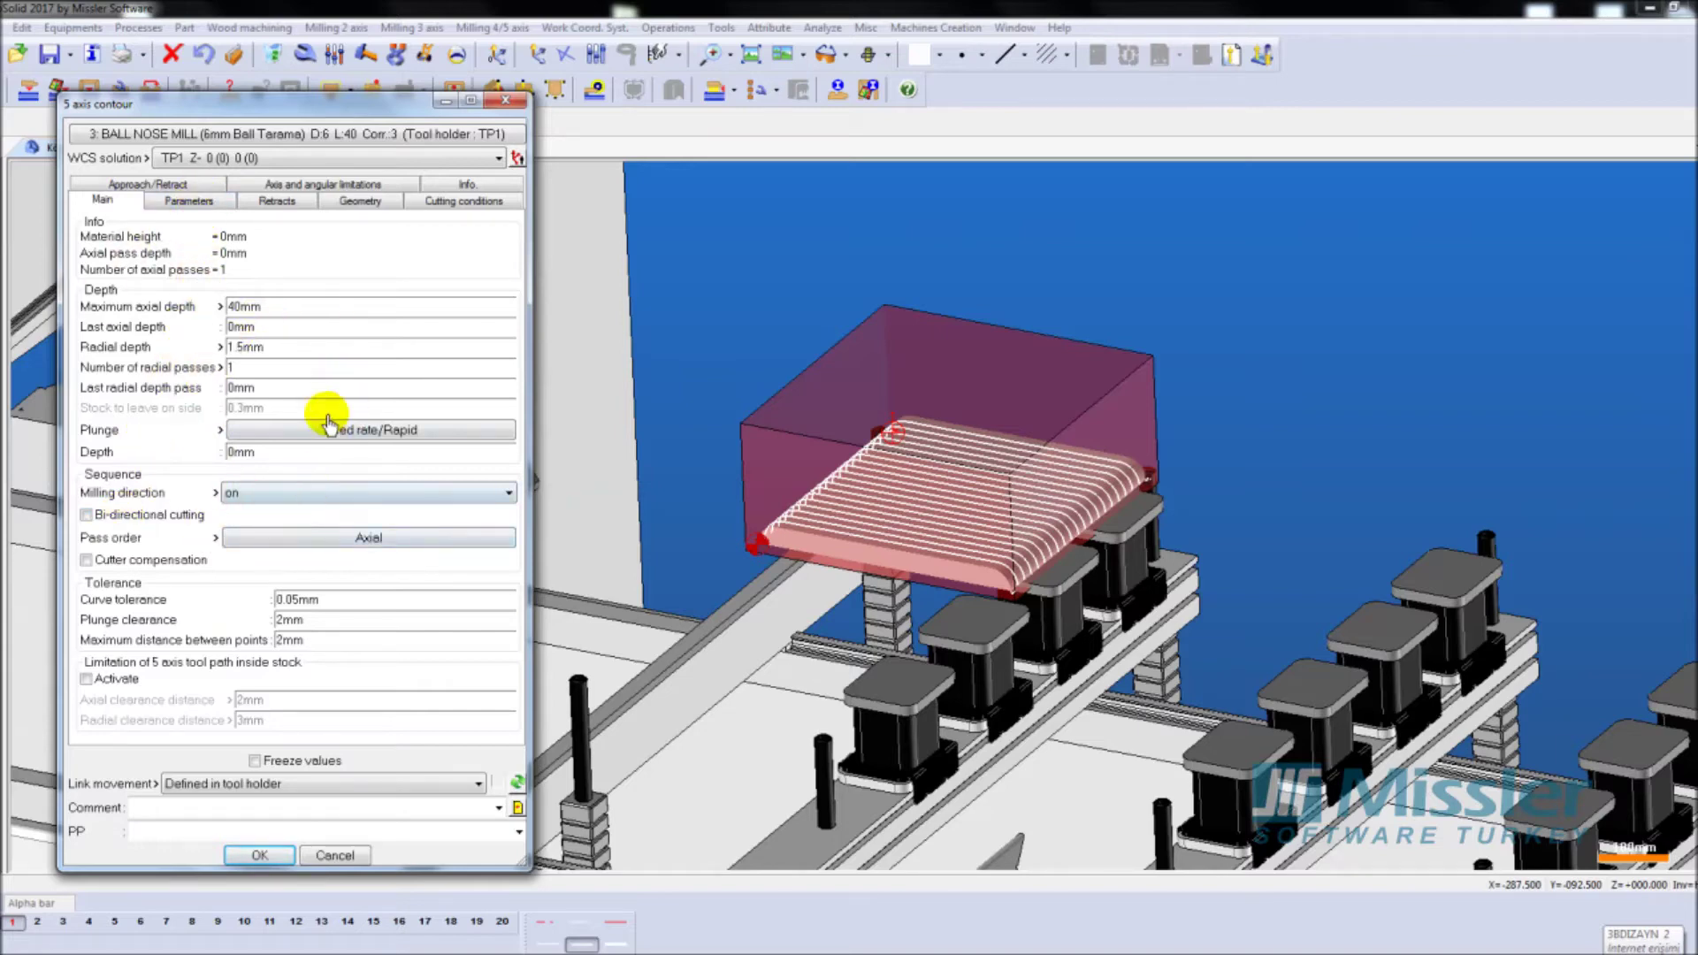
# On the Retracts tab, make the first-point approach use the operation settings.
pyautogui.click(208, 205)
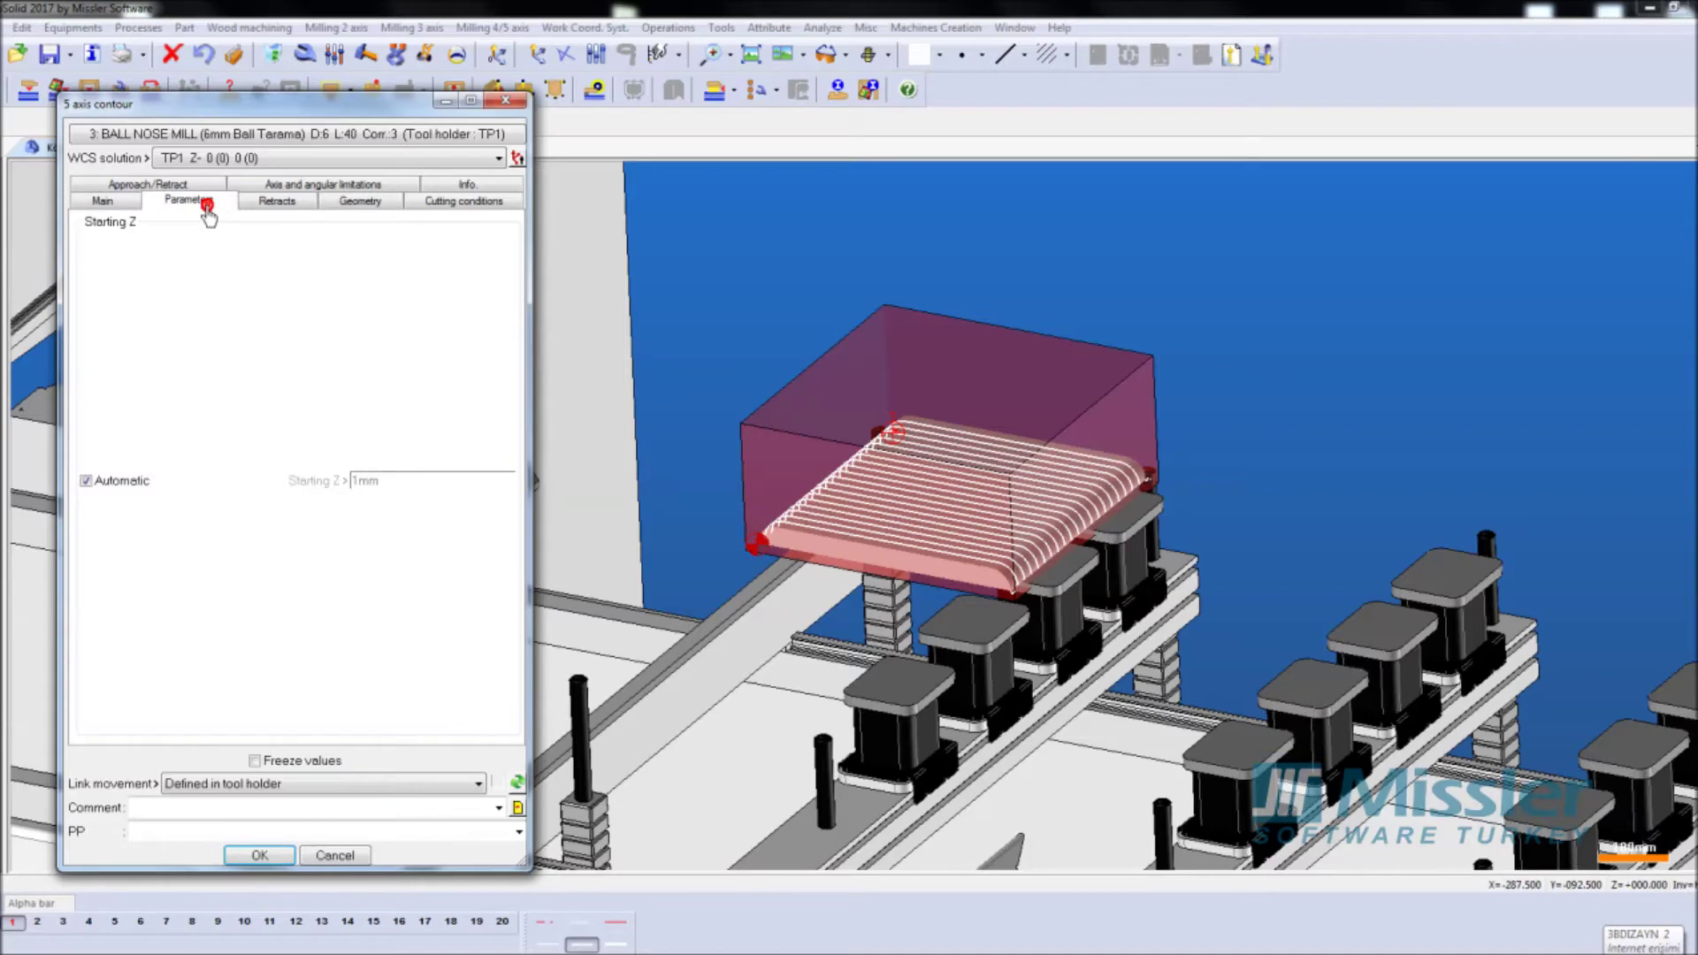
pyautogui.click(279, 203)
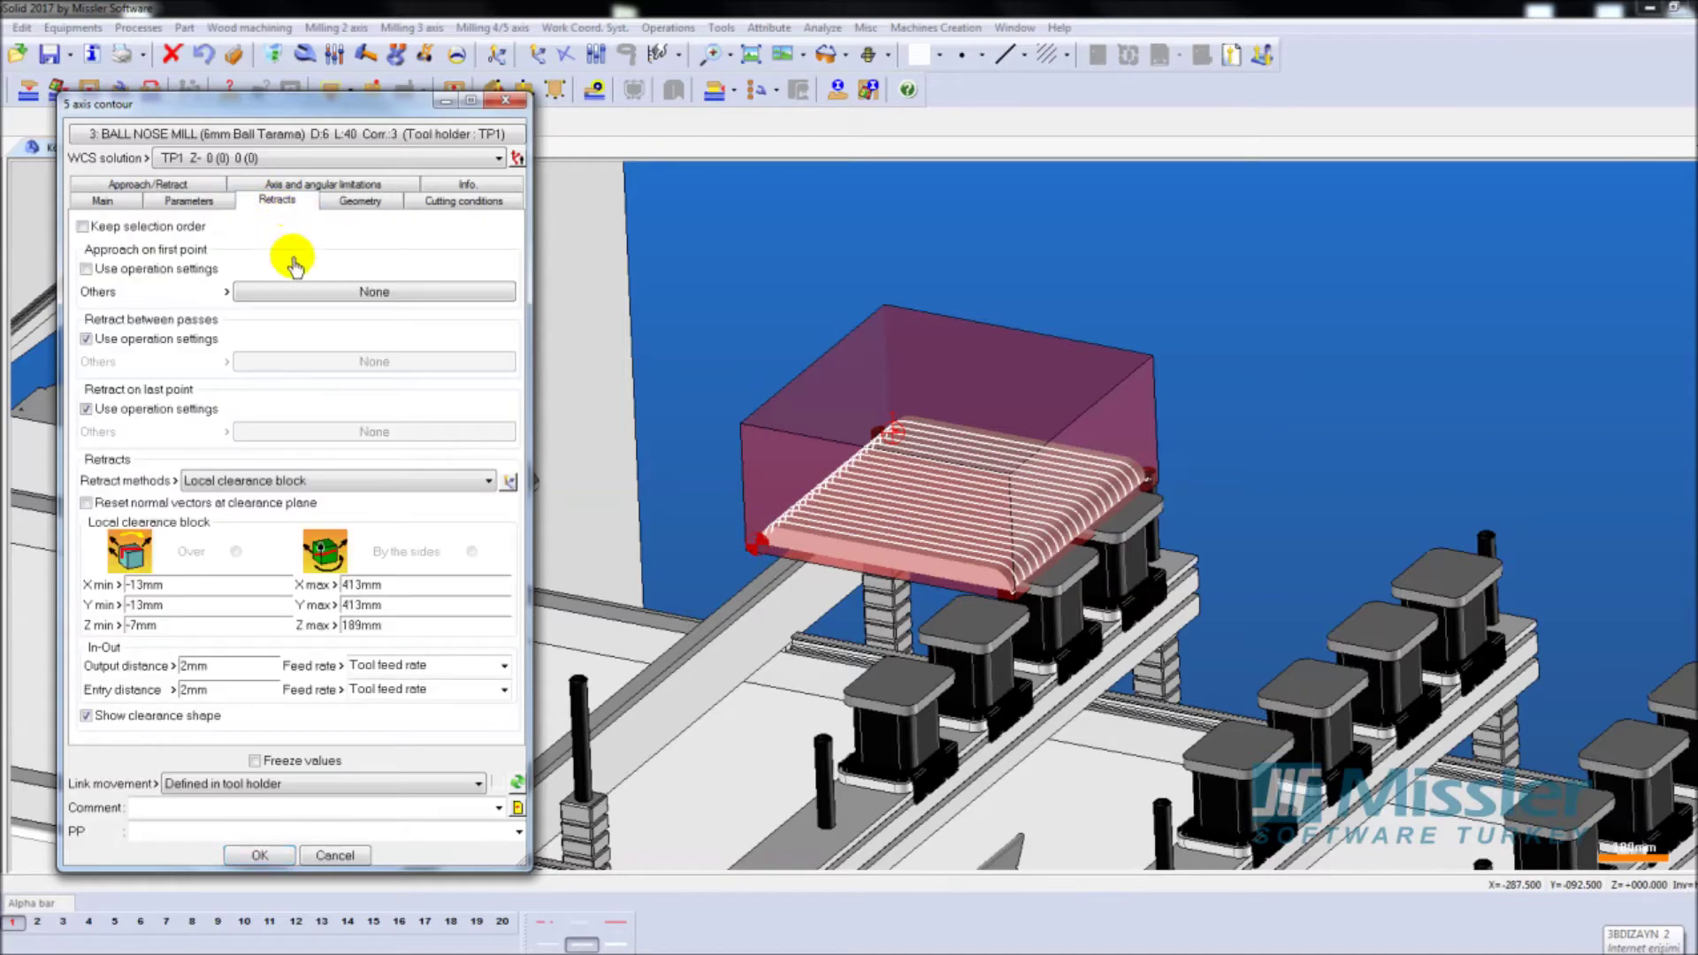
pyautogui.scroll(2, 632, 376)
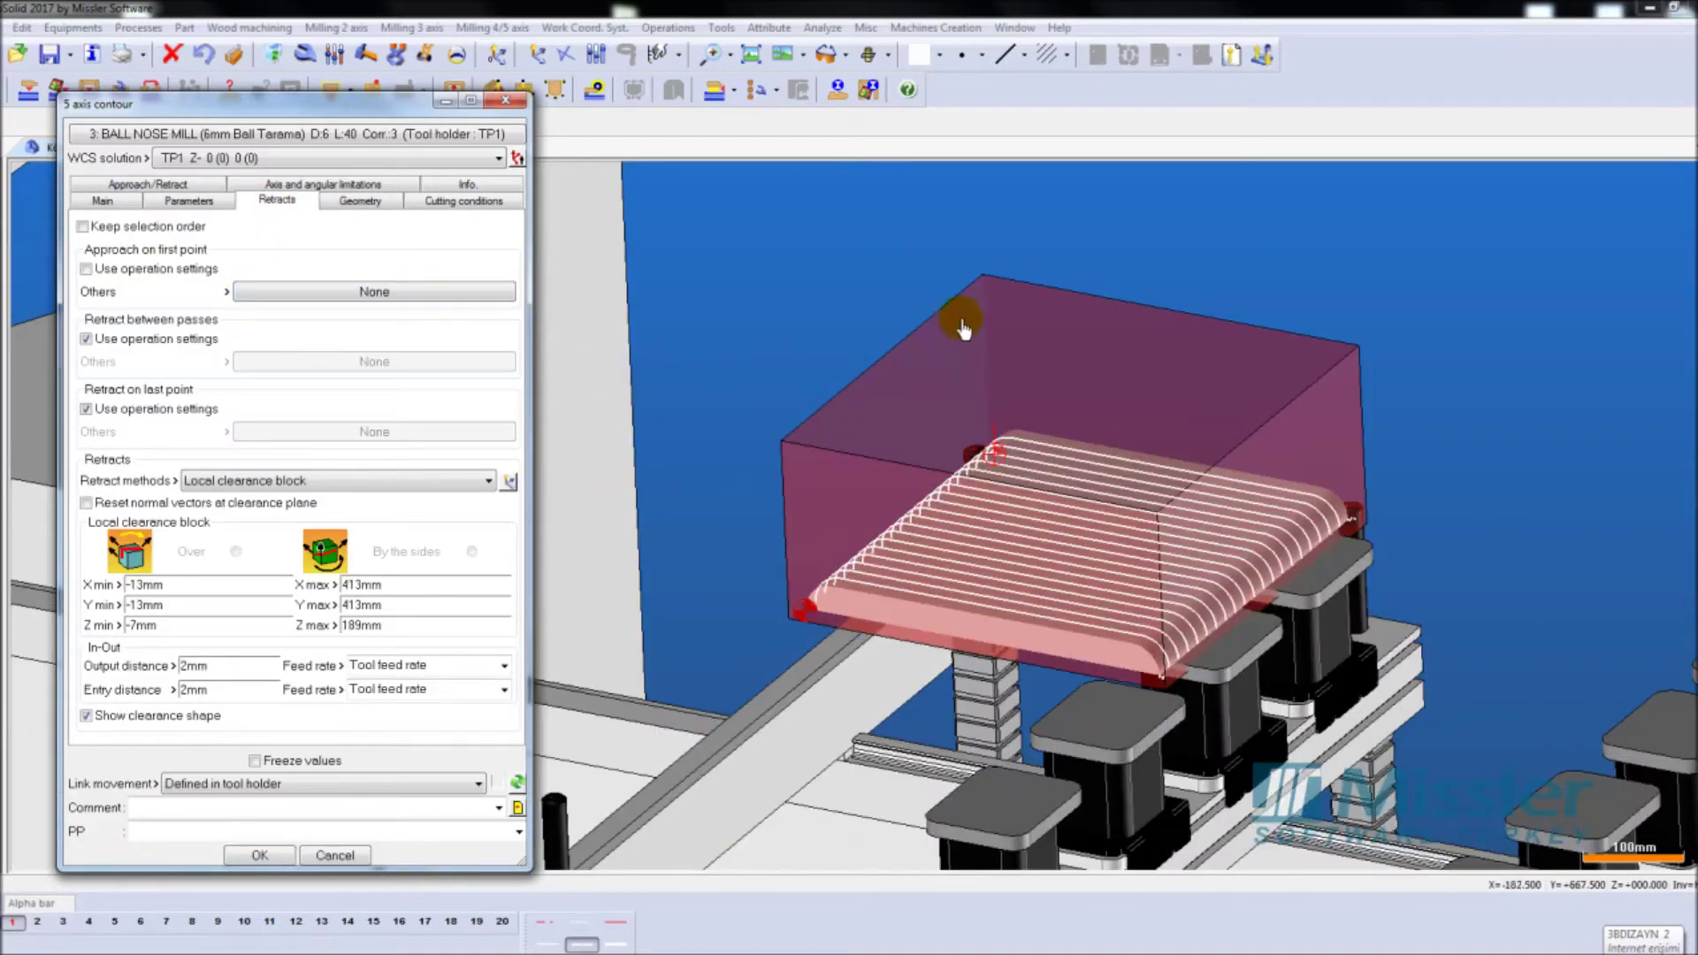
pyautogui.click(86, 269)
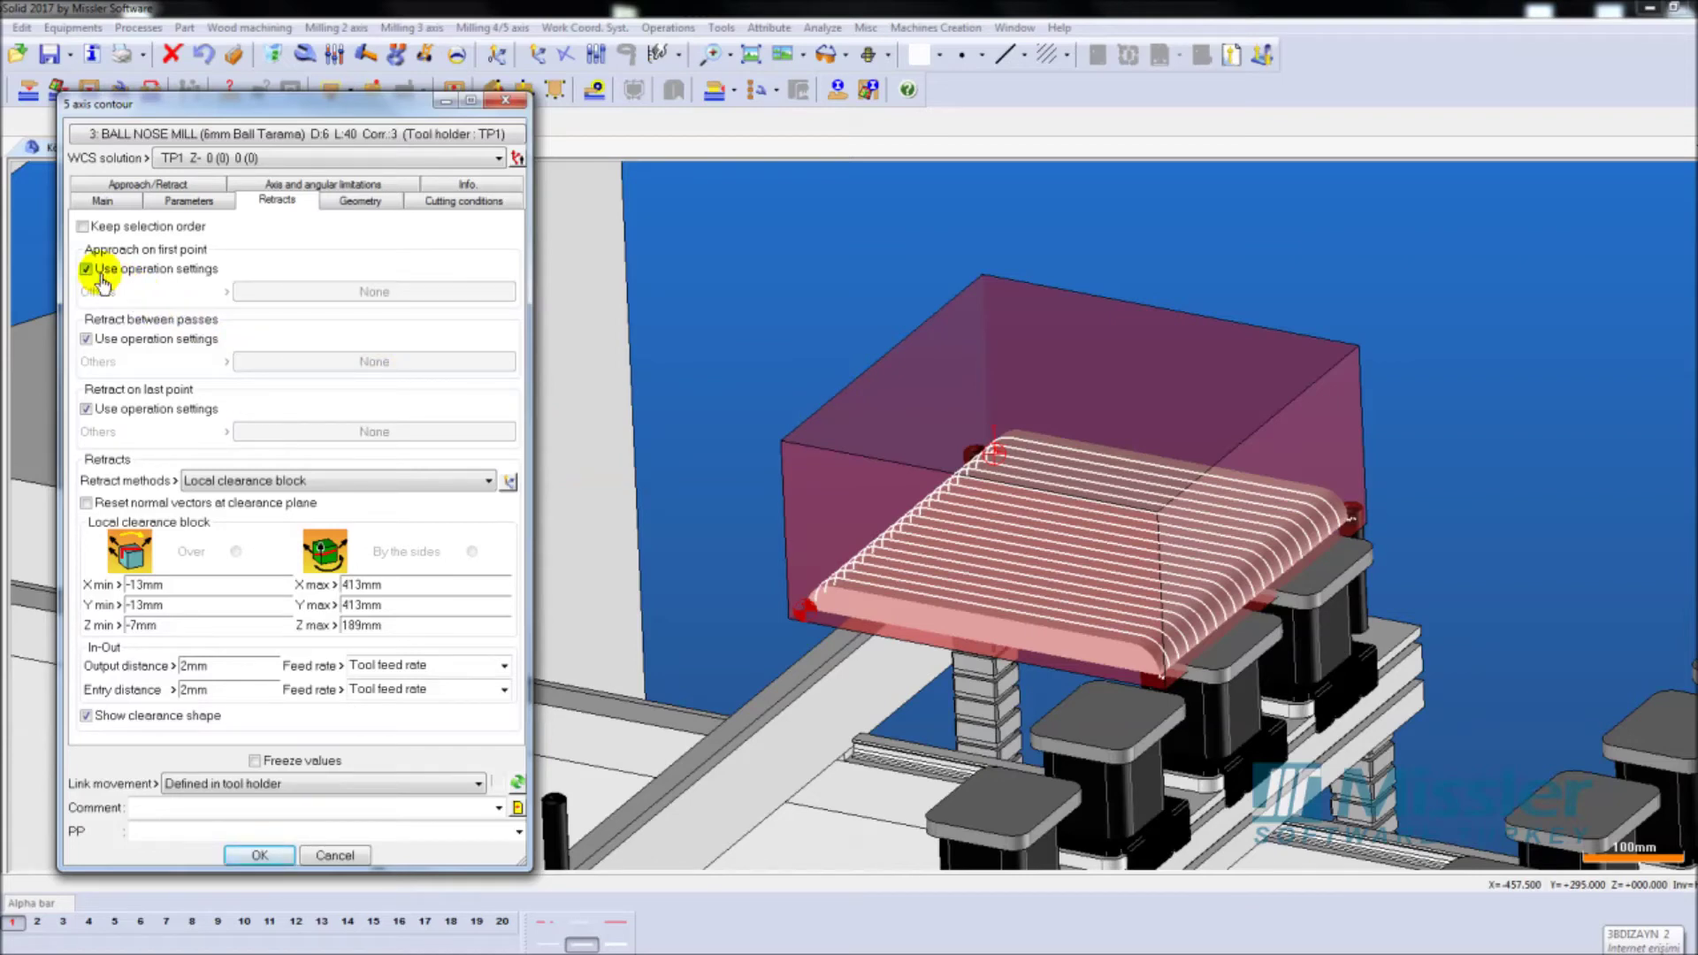
# Toggle Show clearance shape so the clearance block stays visible around the panel.
pyautogui.click(133, 718)
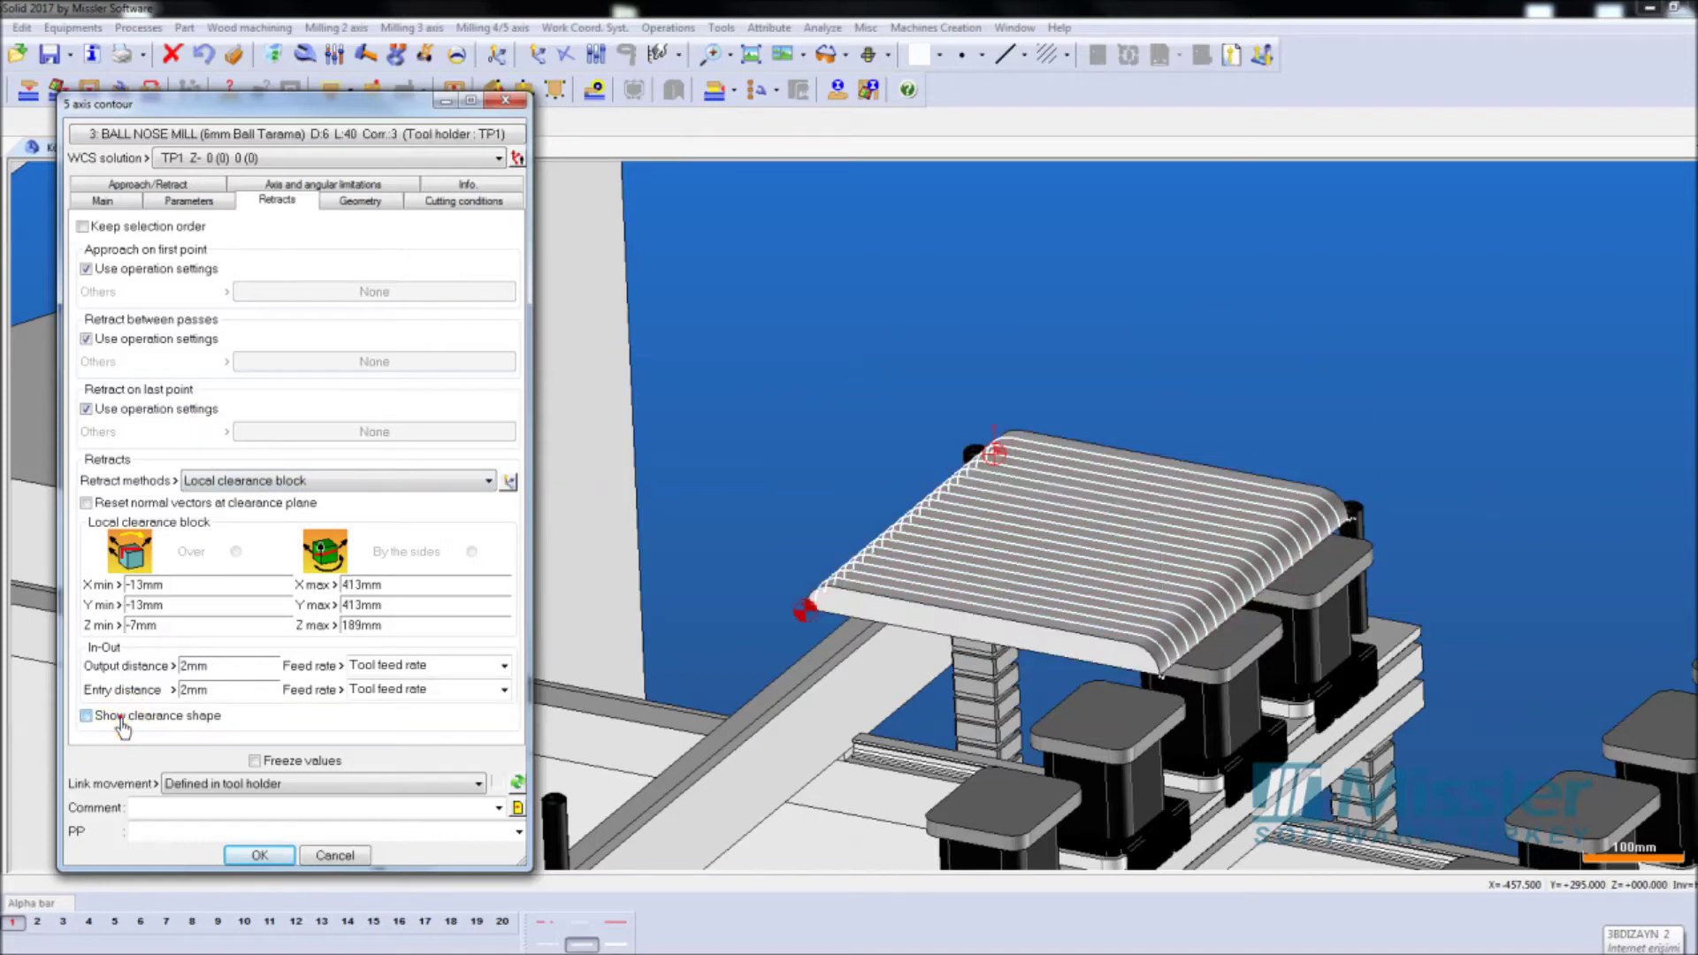
pyautogui.click(123, 726)
pyautogui.click(123, 726)
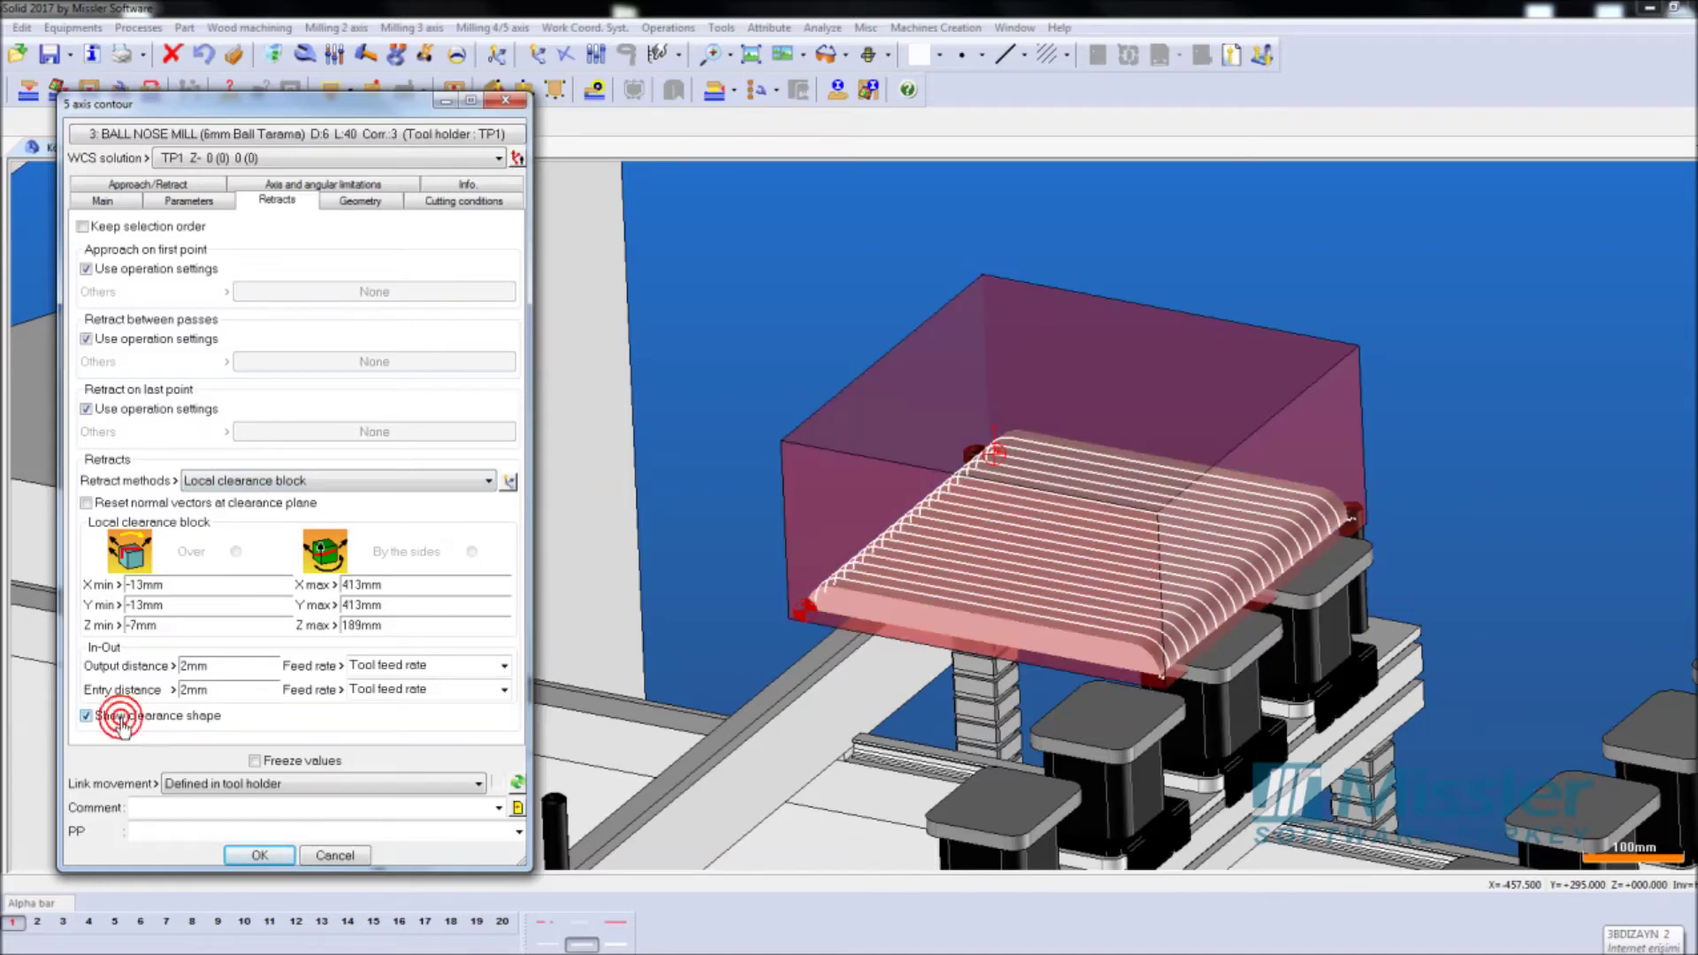
pyautogui.click(739, 548)
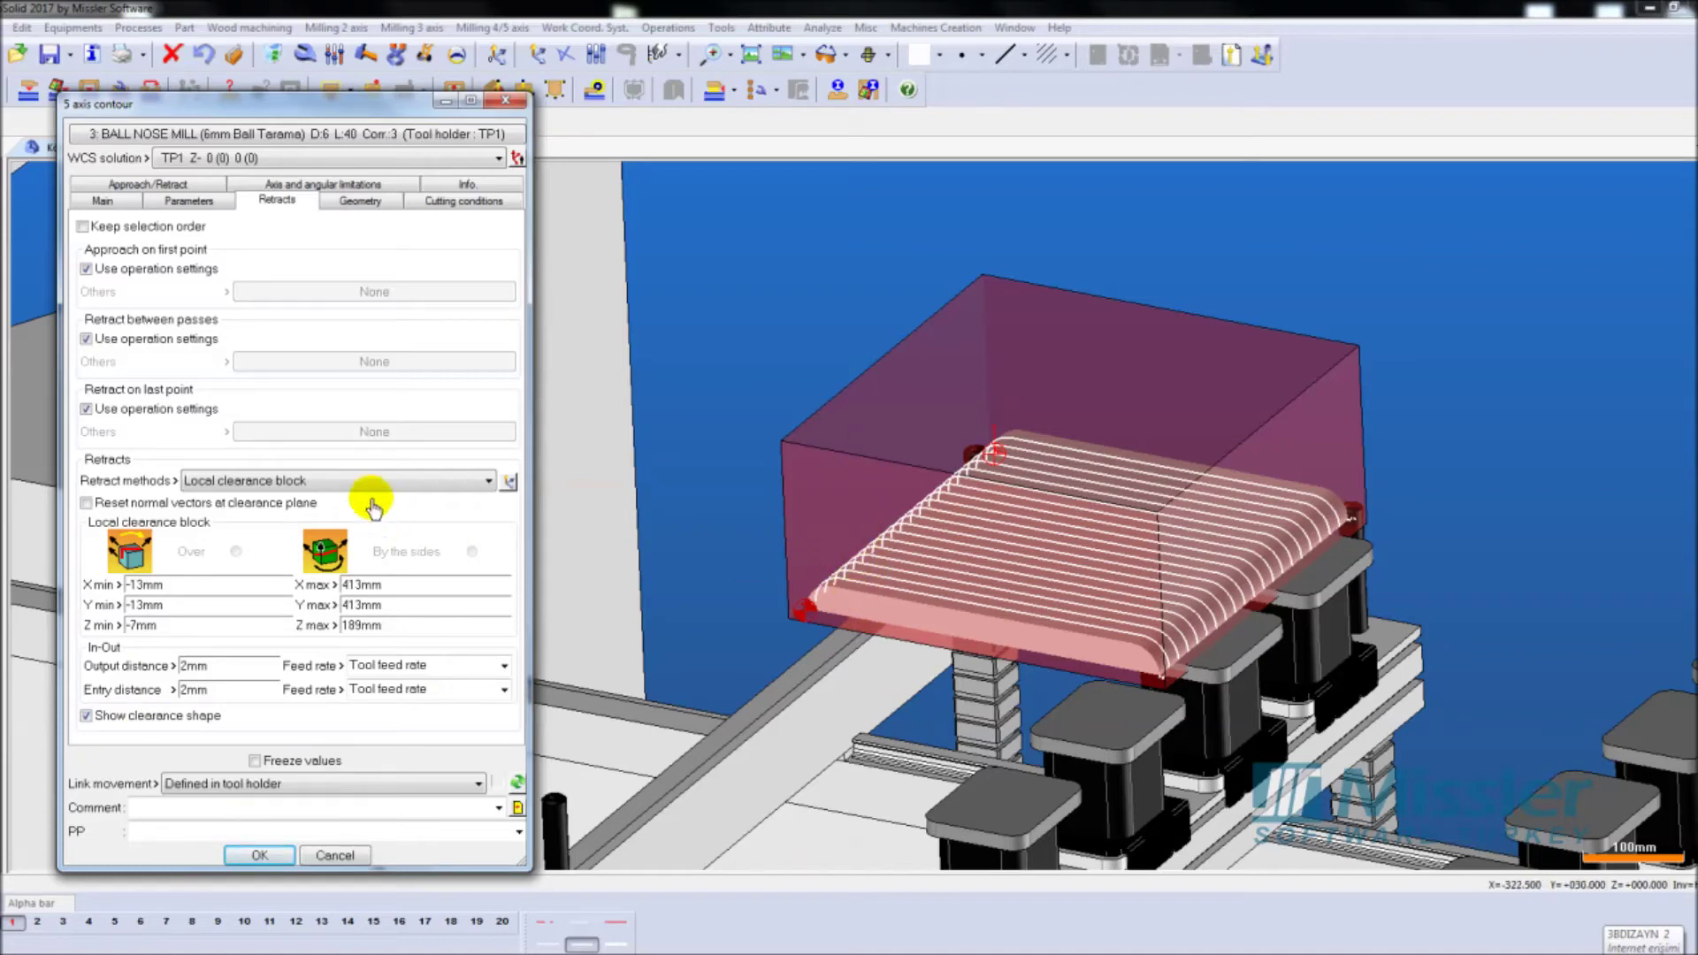
pyautogui.click(360, 203)
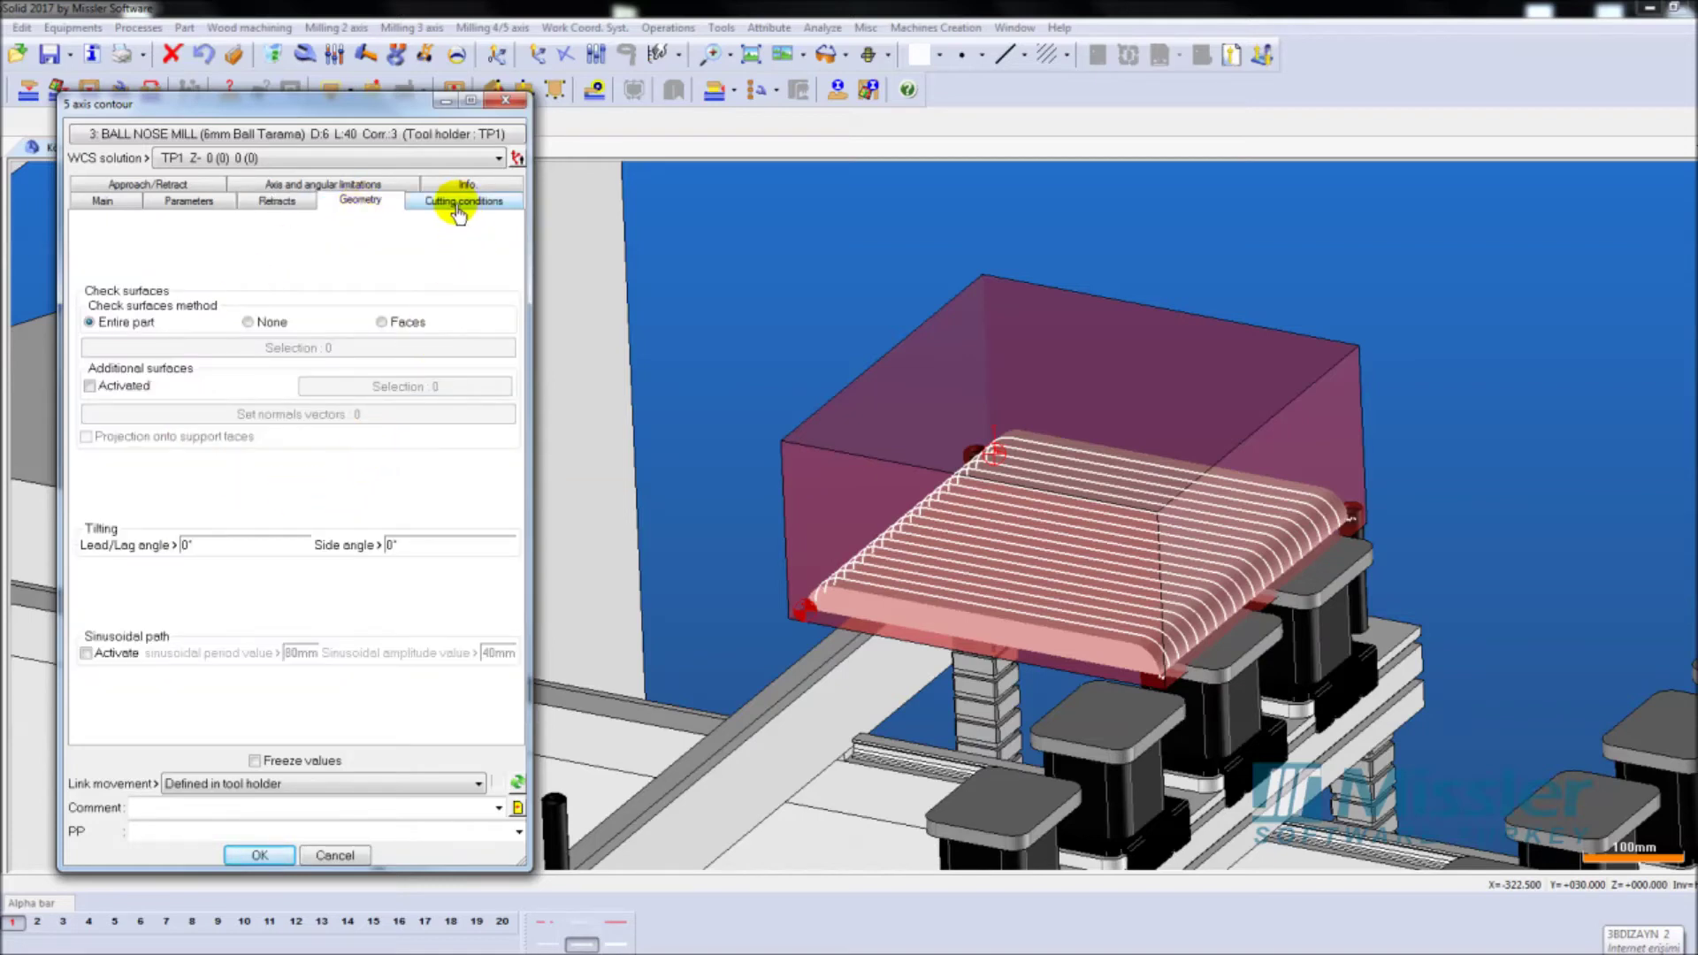
# Set the Approach/Retract lead-in method to Direct.
pyautogui.click(206, 186)
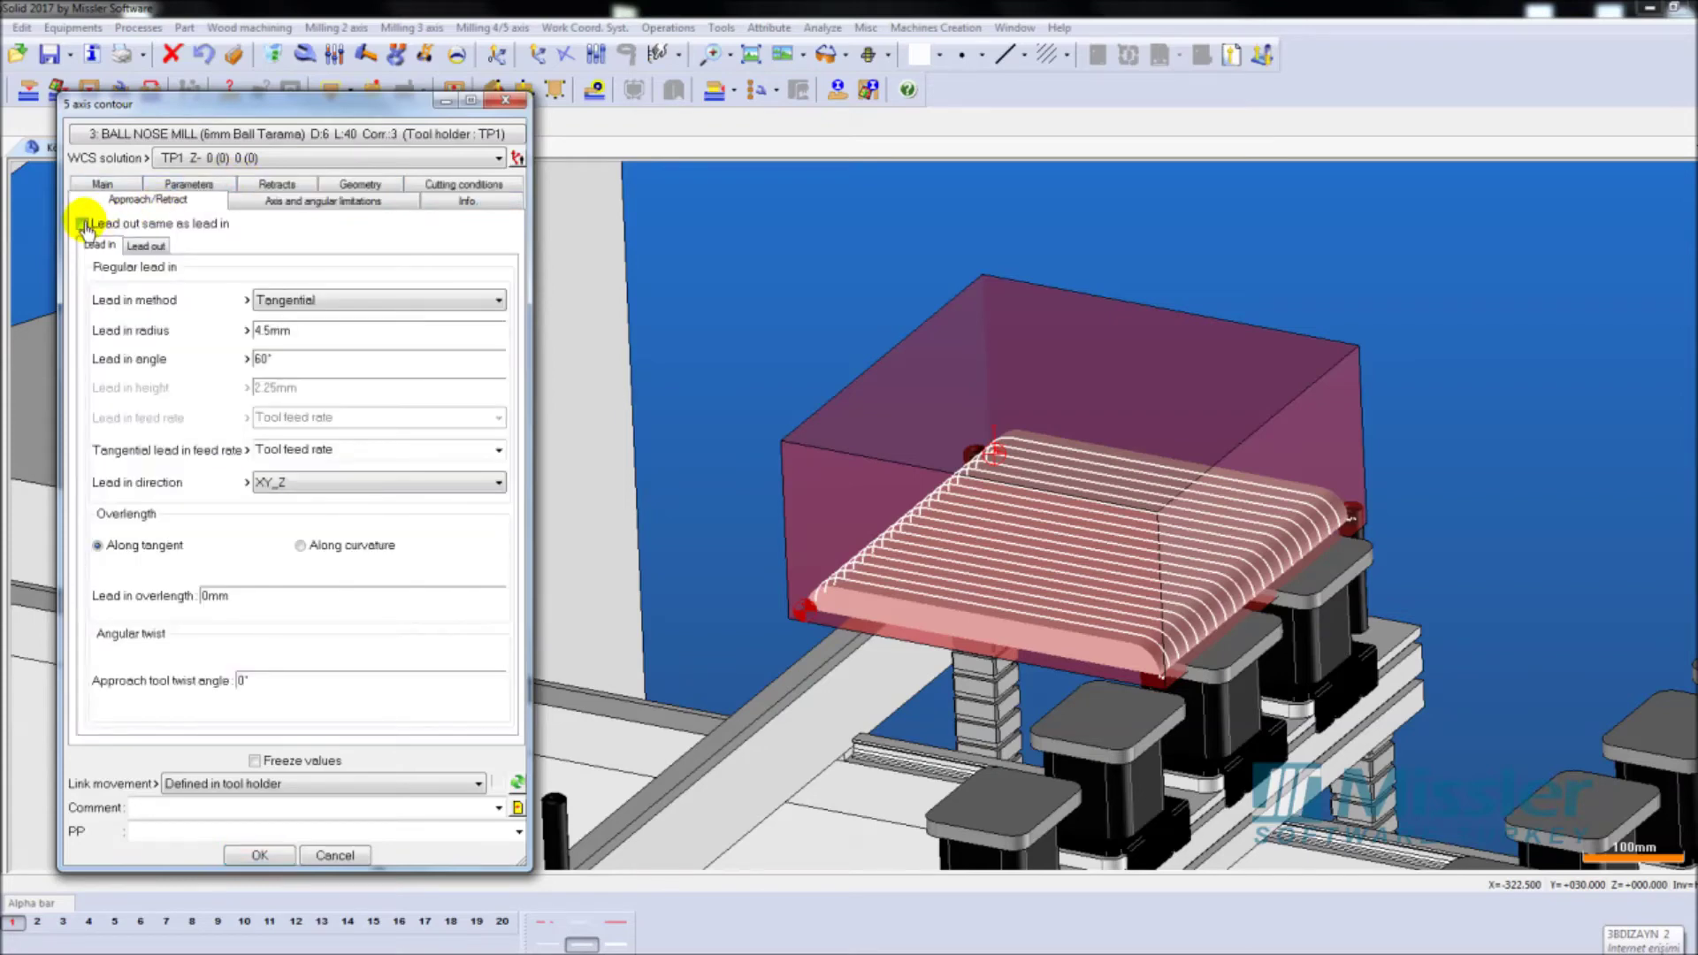
pyautogui.click(289, 306)
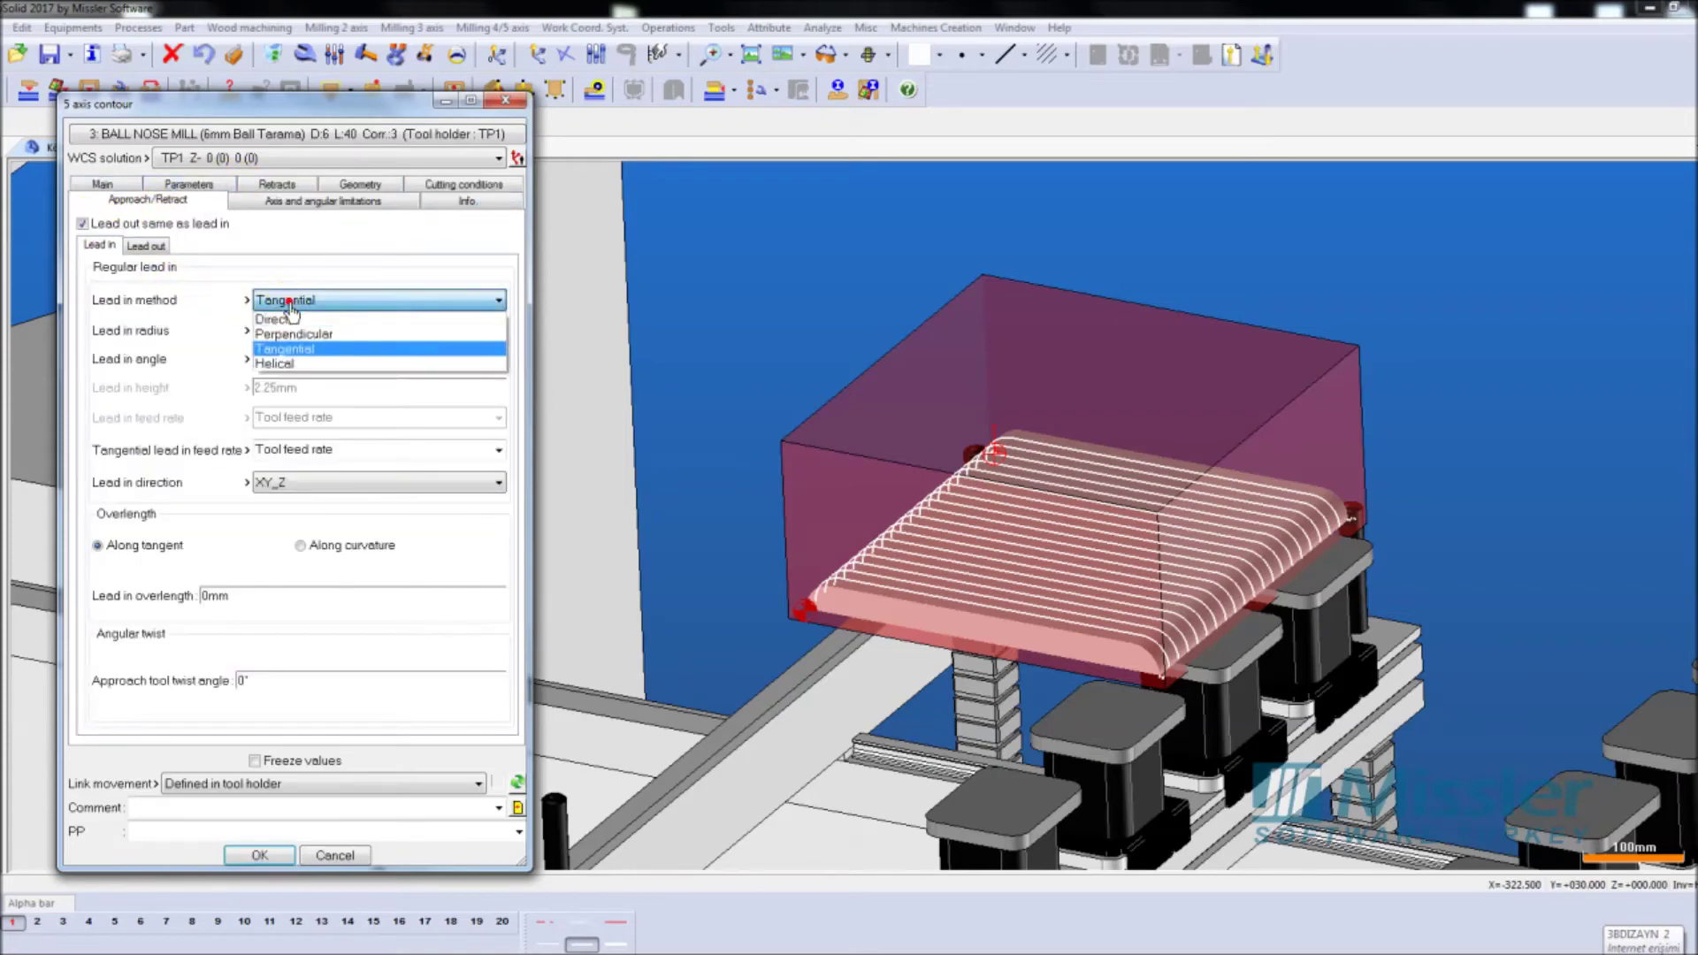
pyautogui.click(289, 320)
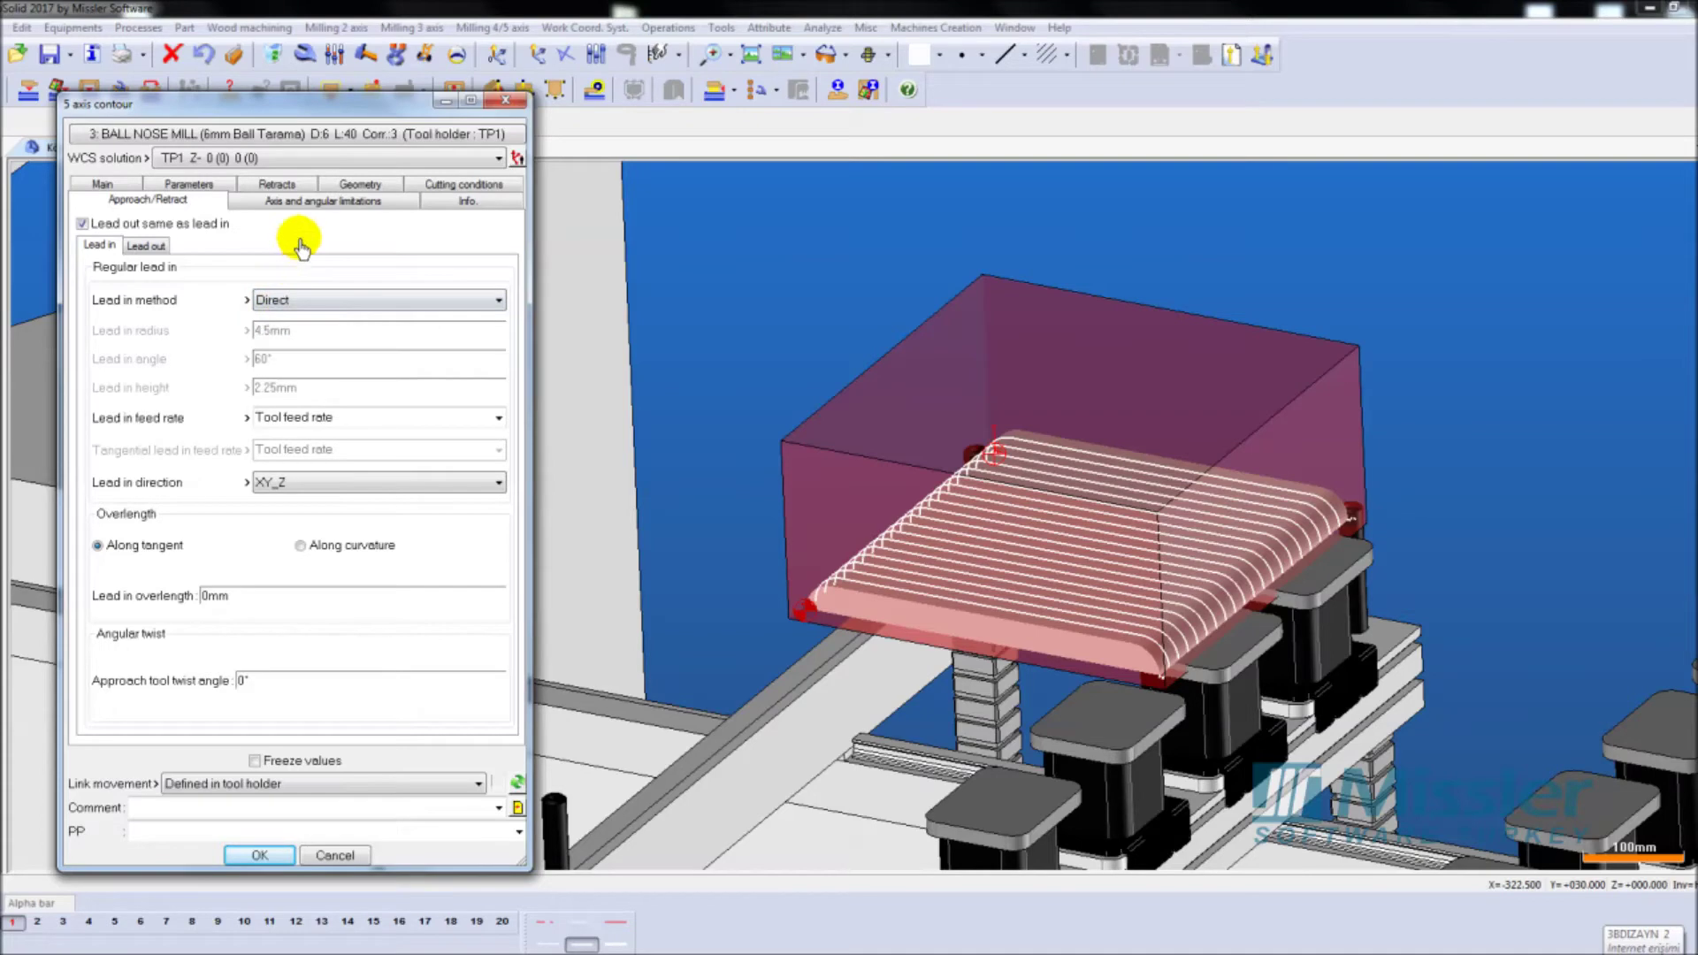
# Deactivate Angular bounds under axis limitations and confirm the contour to compute its toolpath.
pyautogui.click(307, 204)
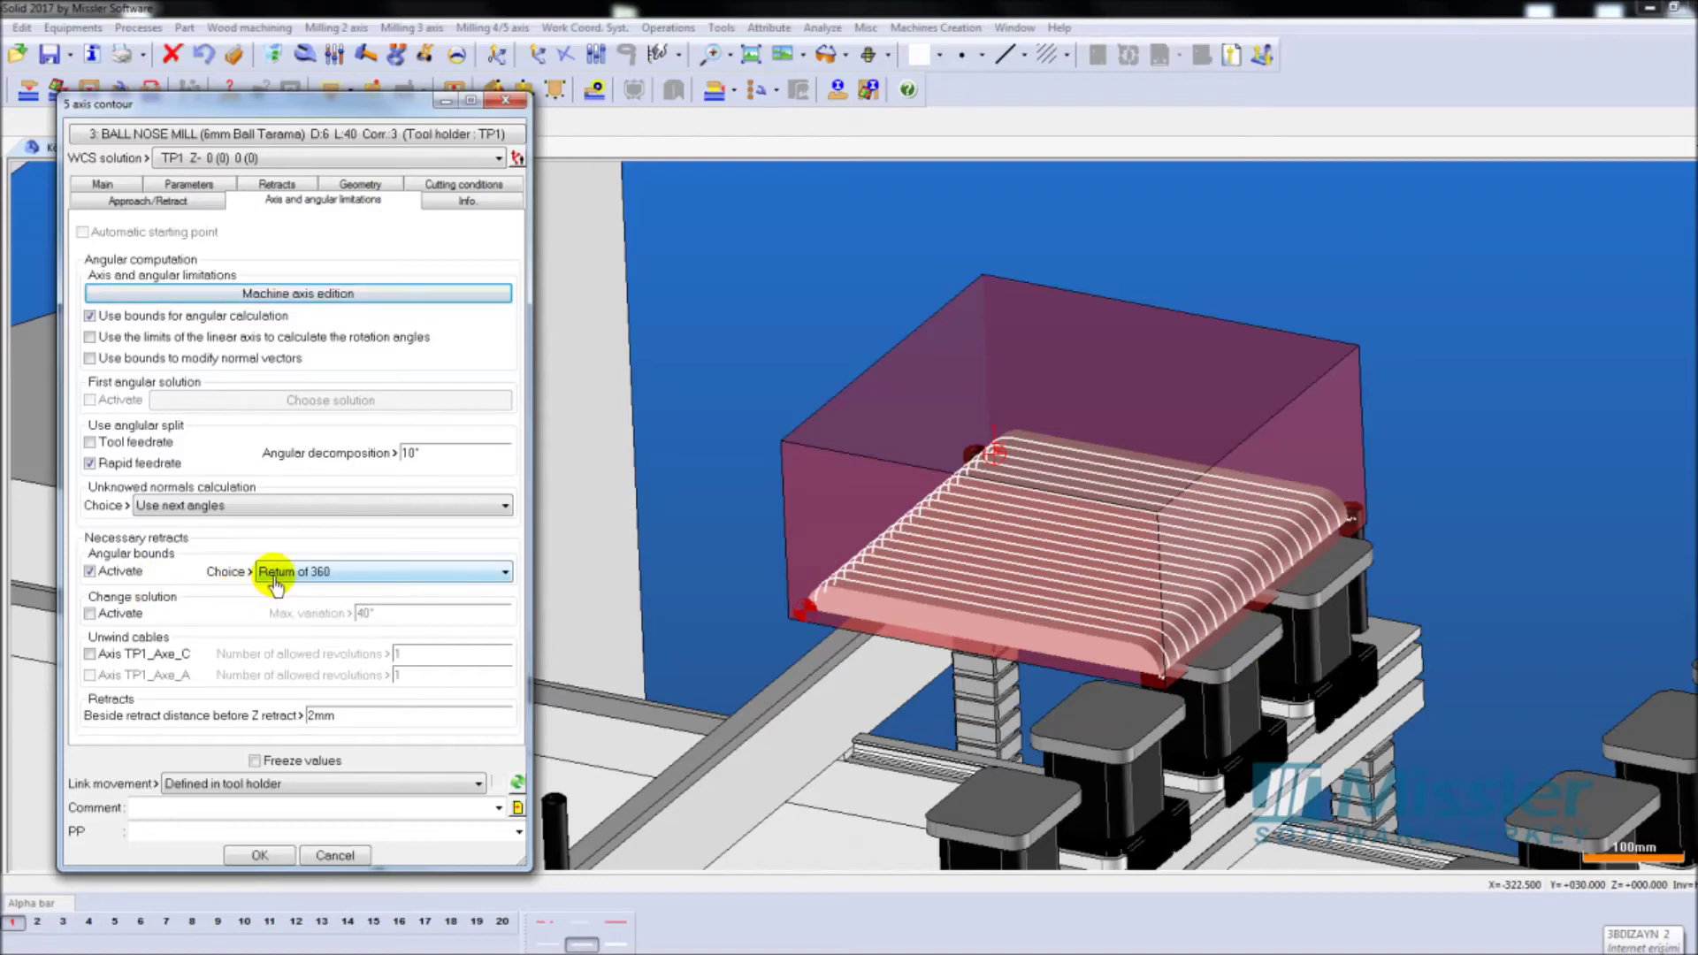
pyautogui.click(121, 575)
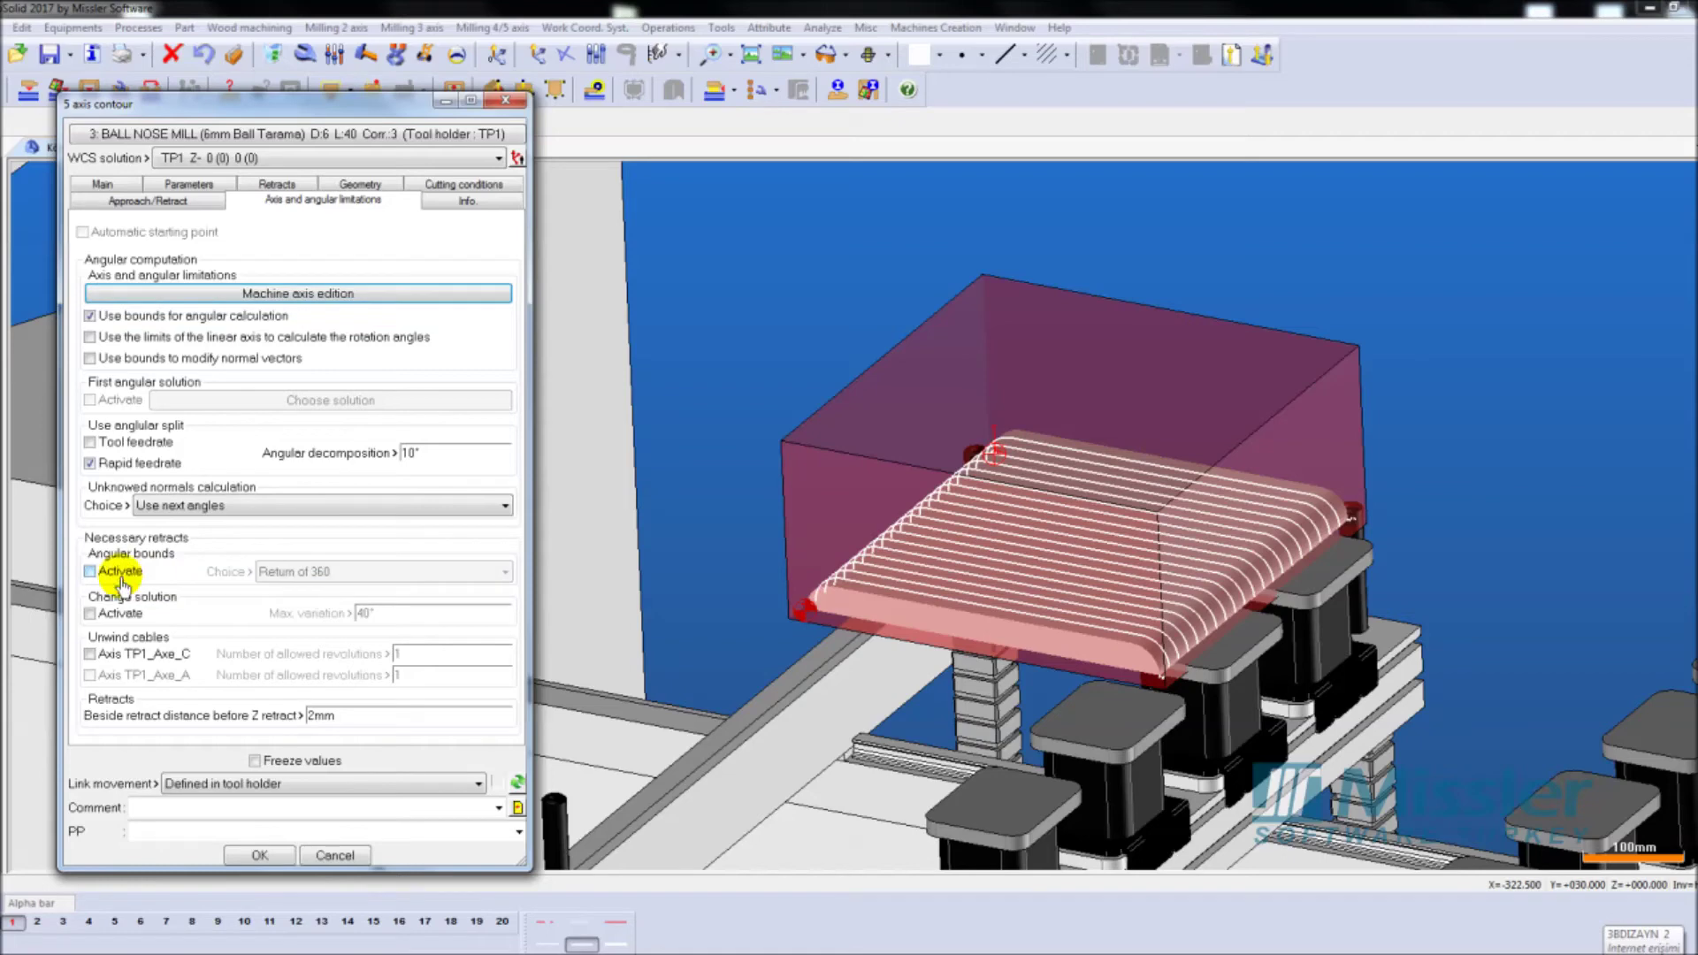
pyautogui.click(281, 575)
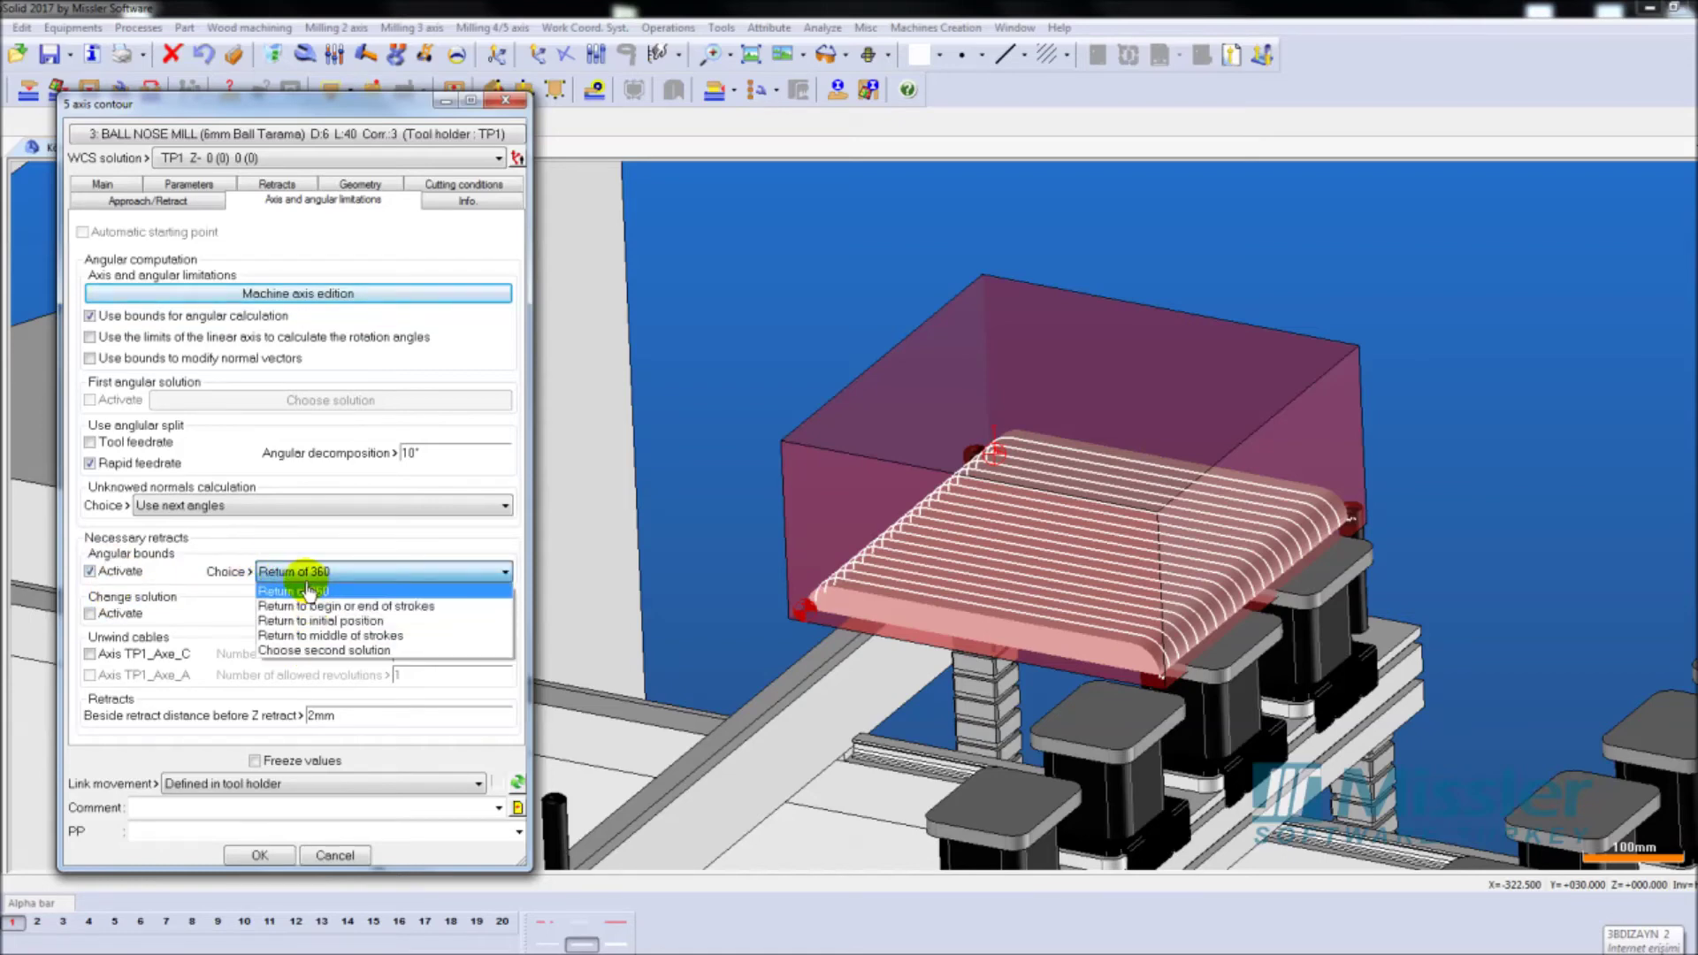
pyautogui.click(307, 590)
pyautogui.click(90, 572)
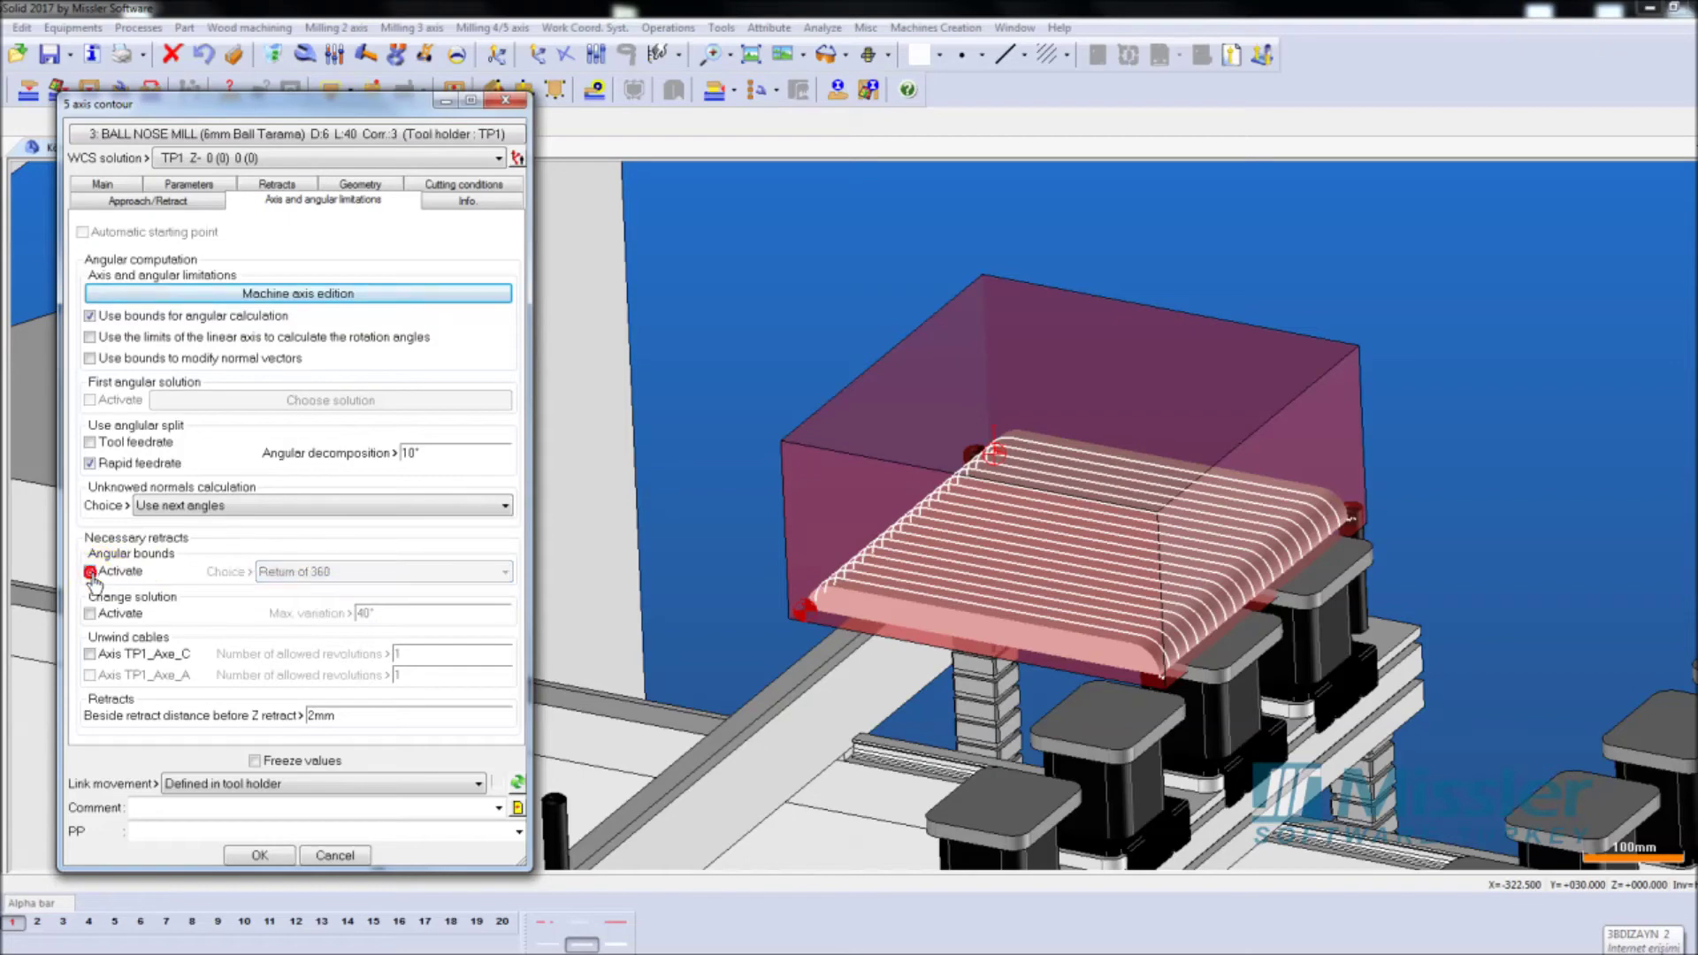
pyautogui.click(259, 856)
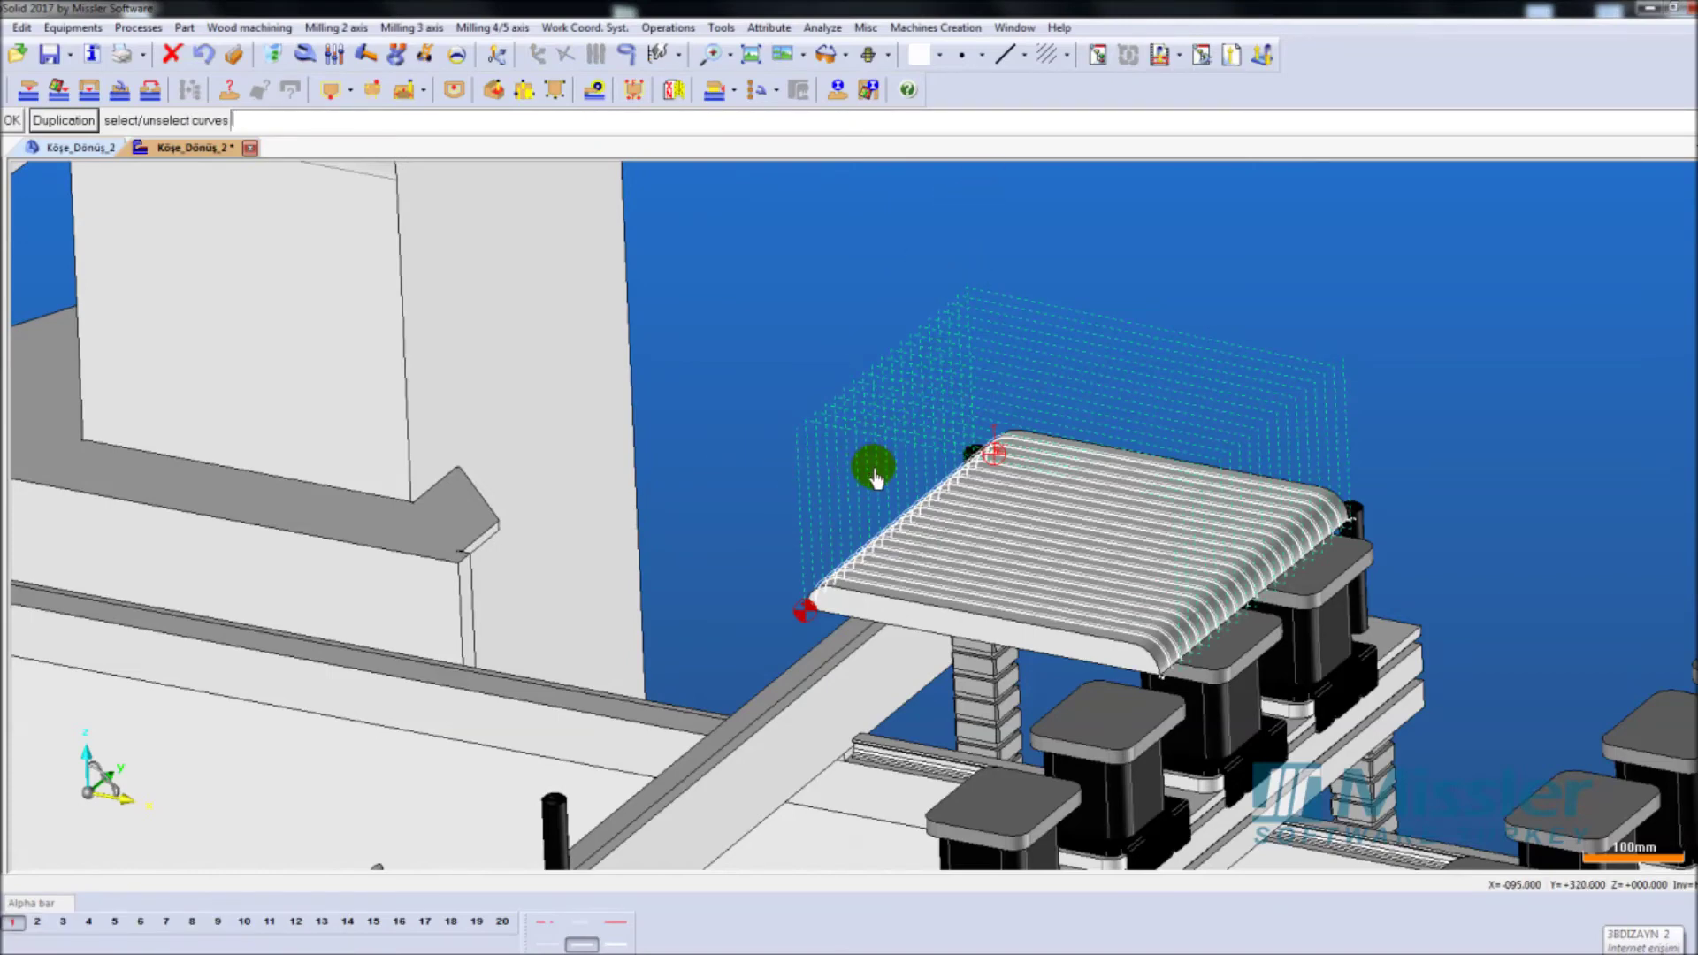
# Launch the machine simulation from the Operations manager and split the display into three viewports.
pyautogui.click(1098, 55)
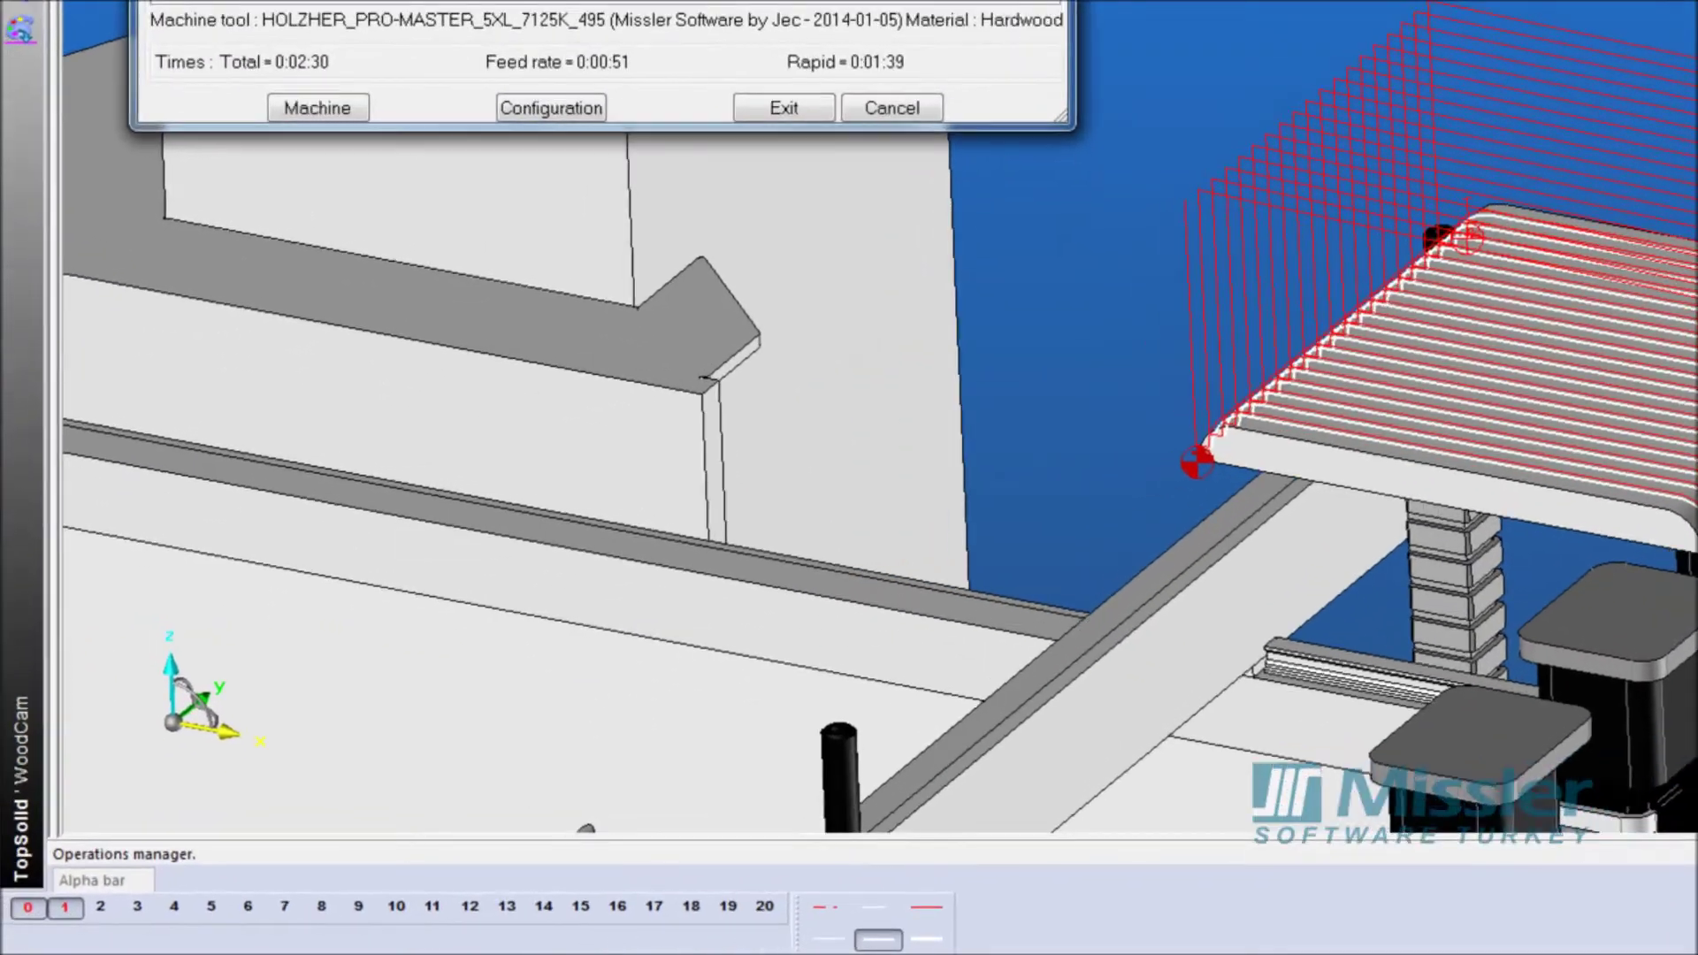
pyautogui.click(887, 105)
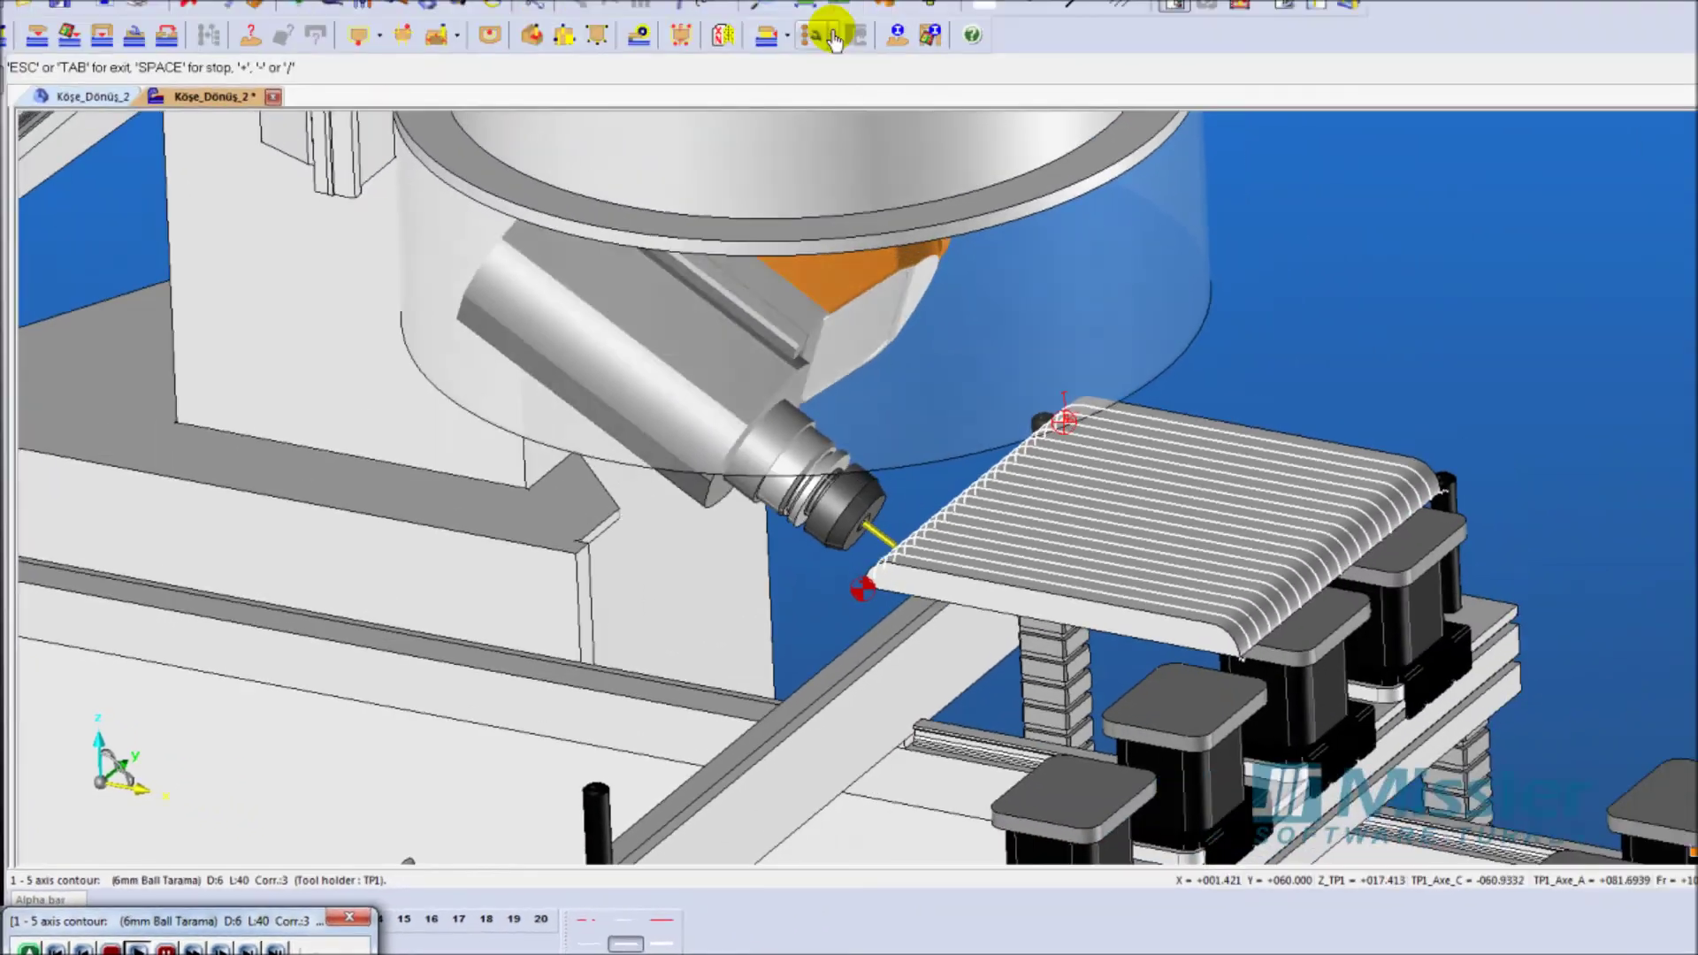
pyautogui.click(783, 54)
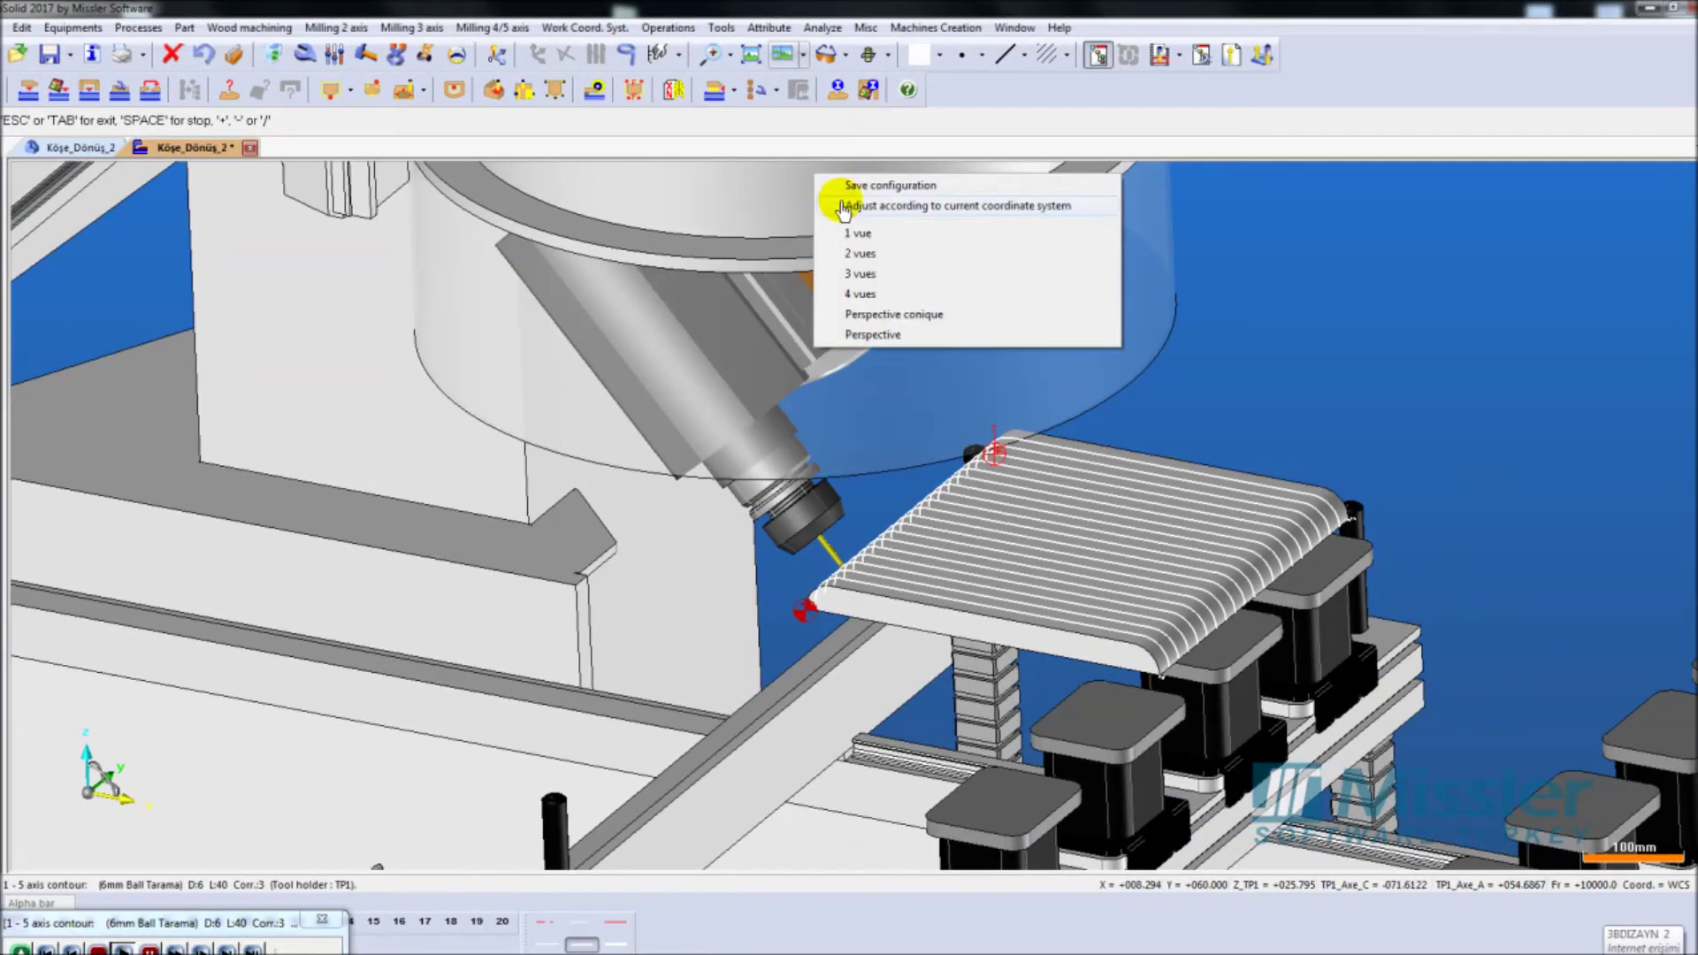
pyautogui.click(859, 273)
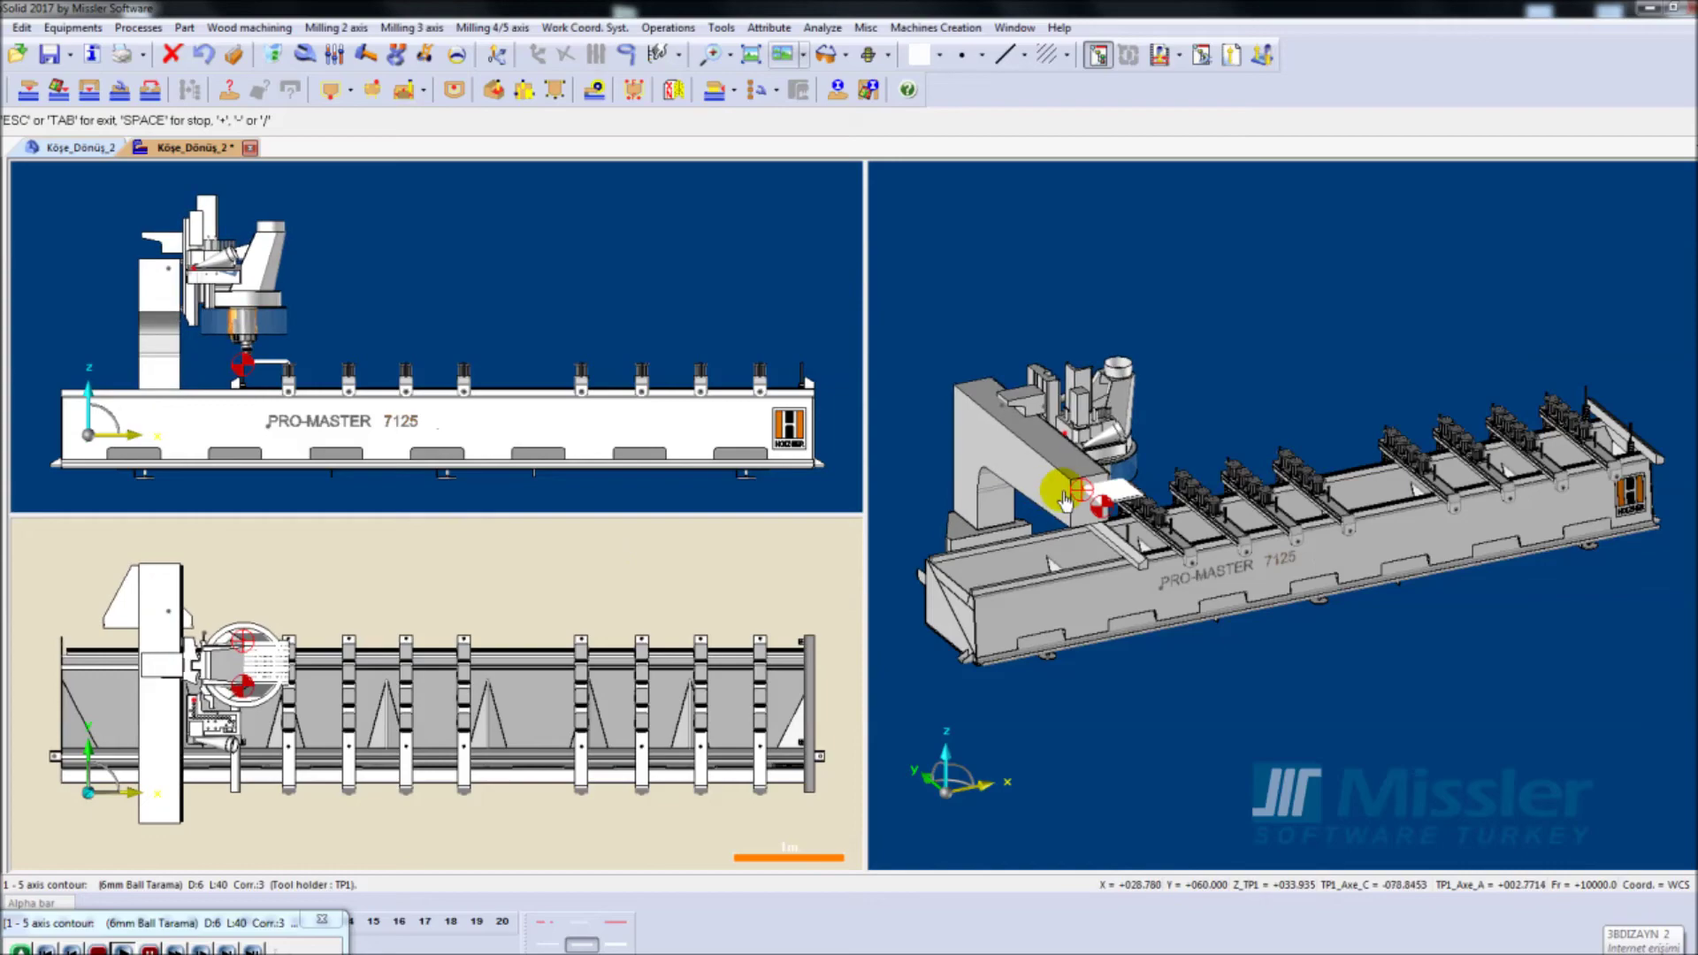
# Orbit and zoom the right-hand viewport onto the spindle and panel.
pyautogui.scroll(2, 1064, 499)
pyautogui.moveTo(1106, 424)
pyautogui.mouseDown(button='middle')
pyautogui.moveTo(1109, 469)
pyautogui.moveTo(1064, 466)
pyautogui.mouseUp(button='middle')
pyautogui.scroll(1, 1064, 466)
pyautogui.scroll(3, 1068, 433)
pyautogui.scroll(2, 1073, 406)
pyautogui.scroll(2, 1091, 444)
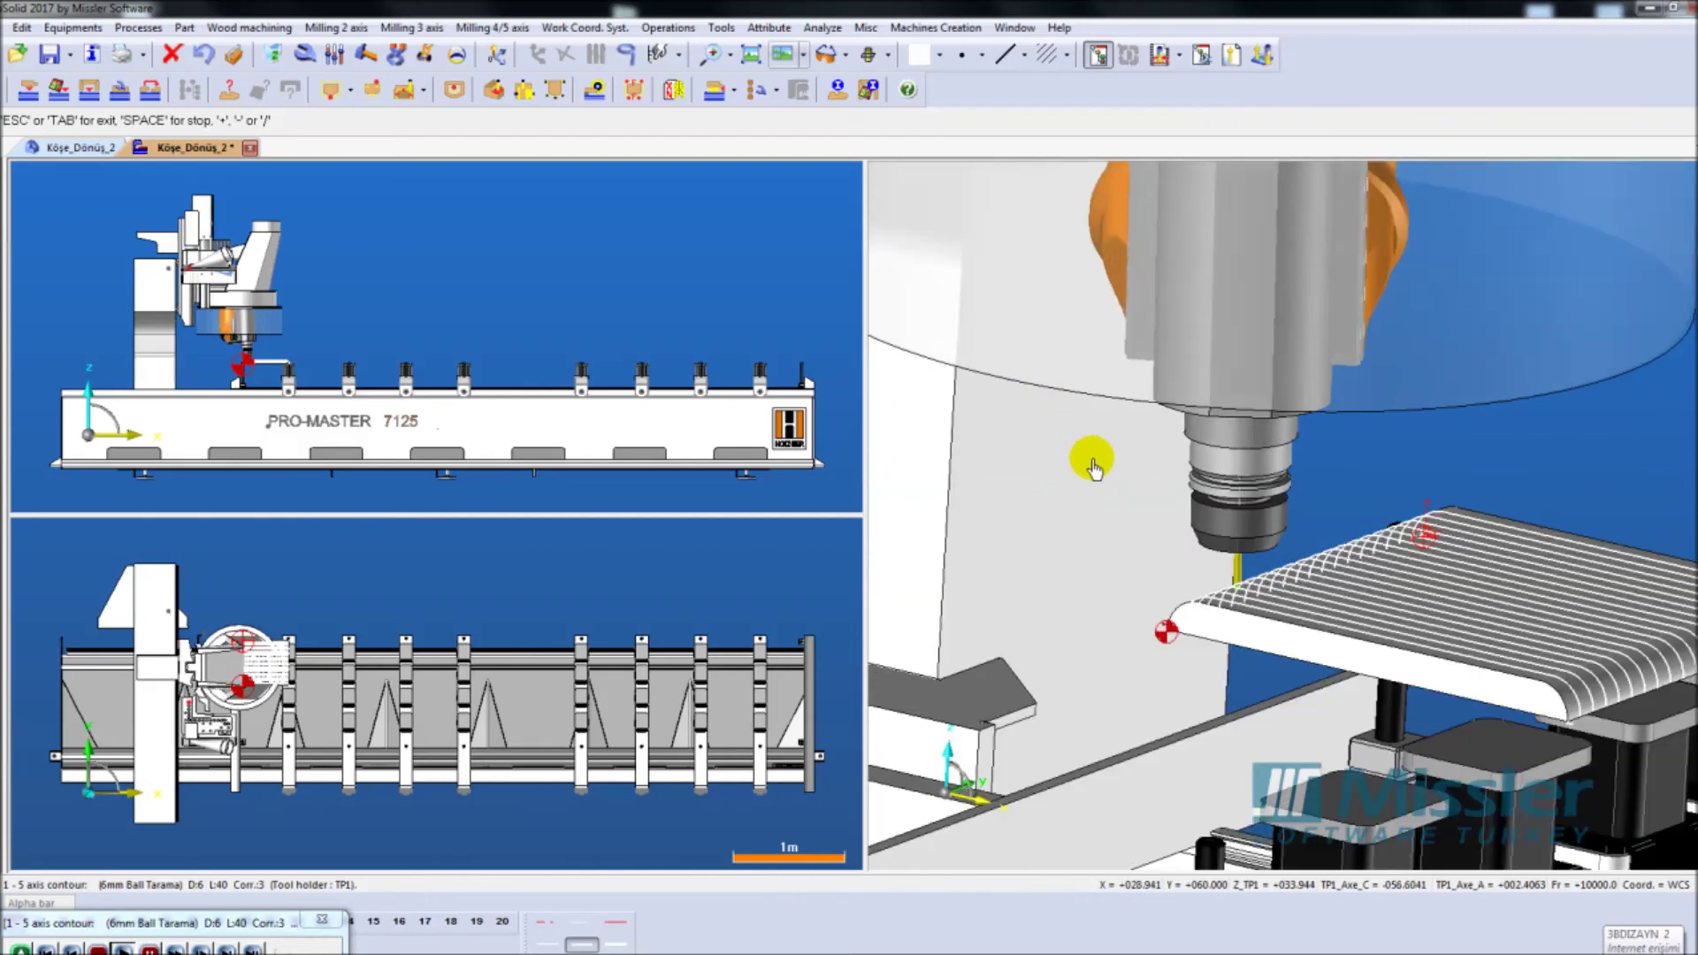
# Turn the lower-left viewport to the machine's opposite side and zoom in on the cutting.
pyautogui.click(608, 564)
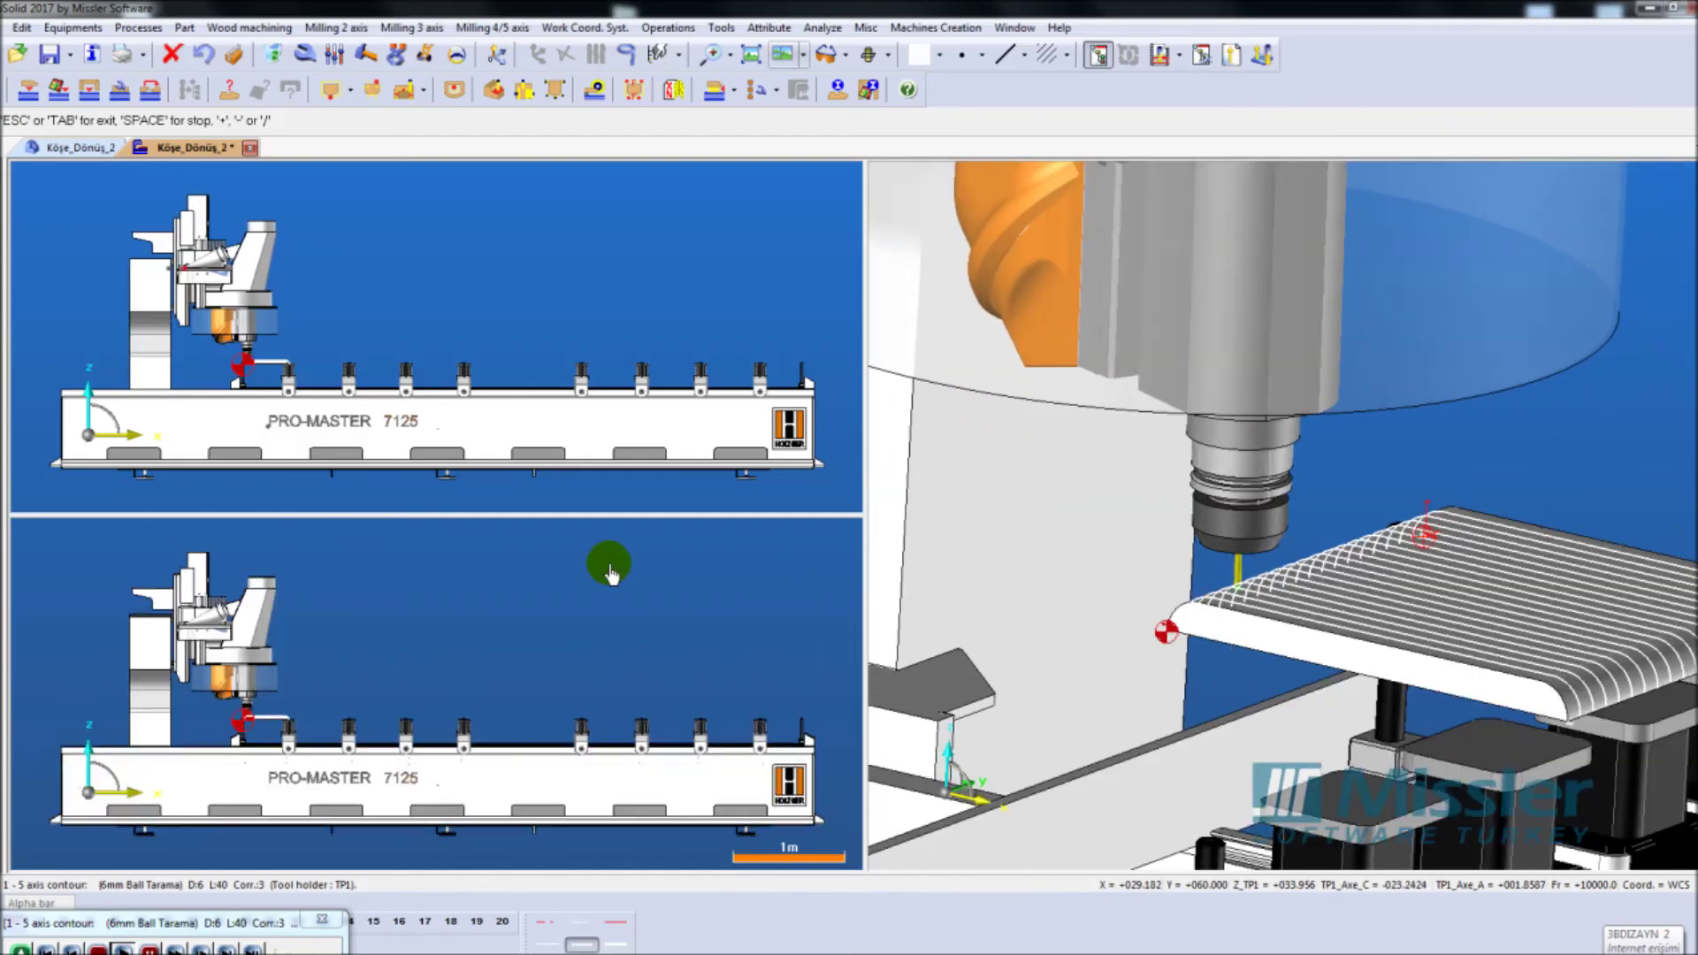
pyautogui.click(610, 570)
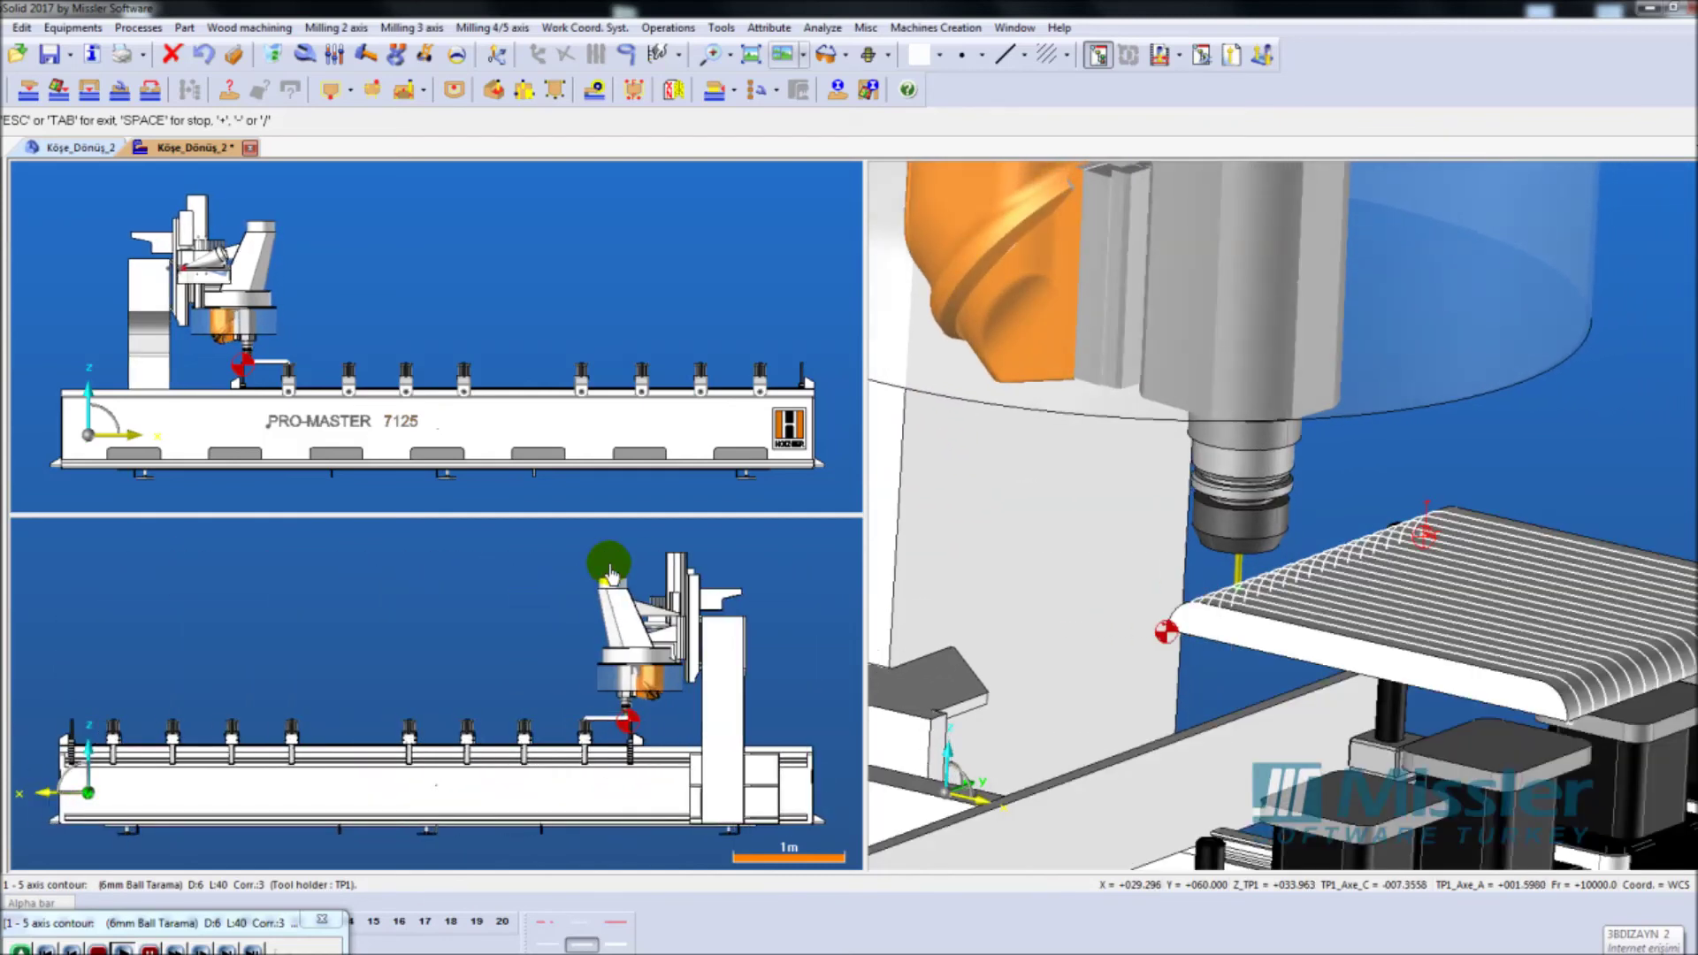
pyautogui.scroll(3, 495, 708)
pyautogui.scroll(3, 451, 779)
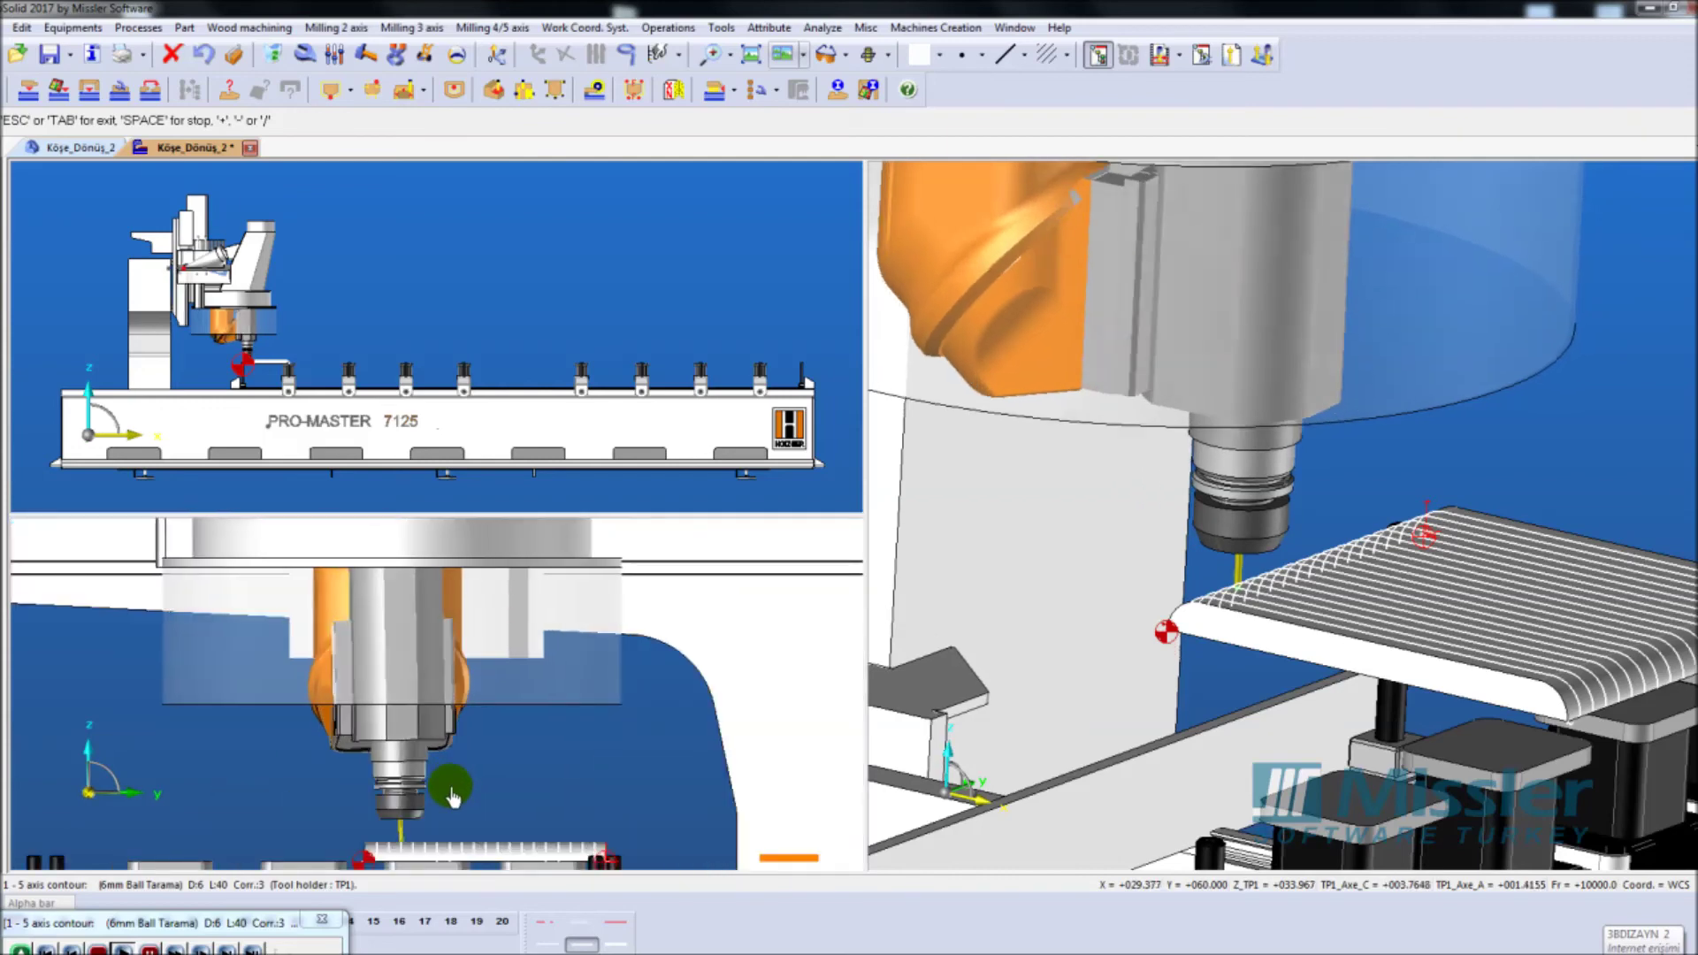
pyautogui.scroll(3, 230, 371)
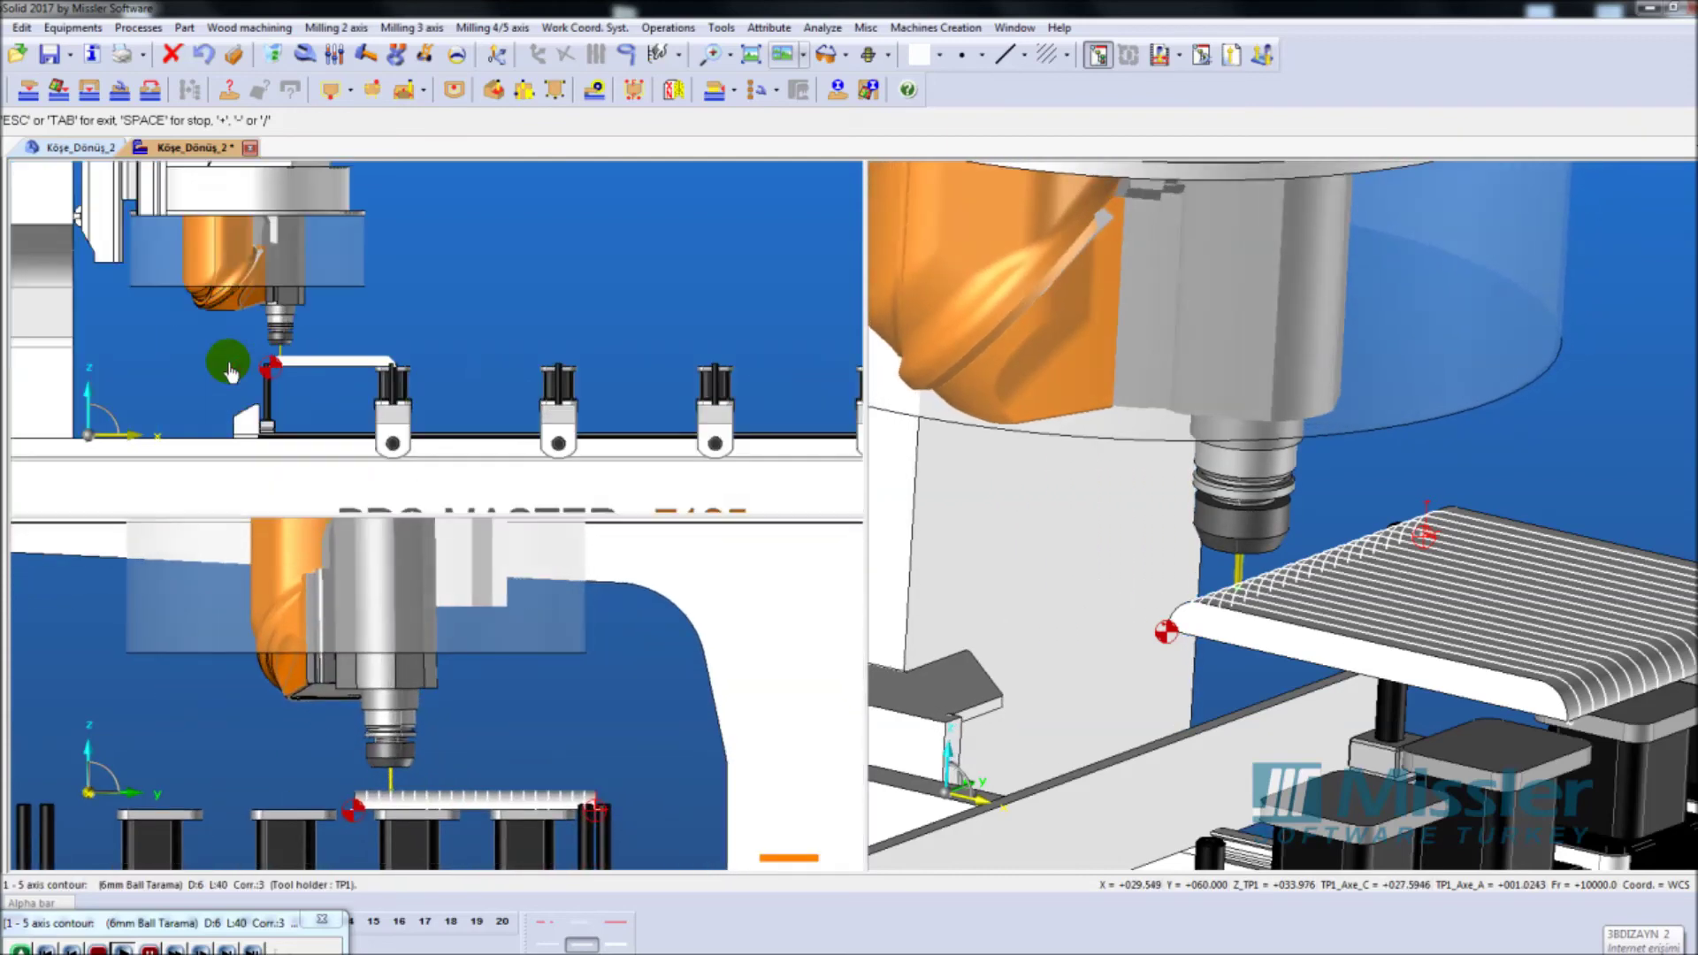
pyautogui.scroll(2, 230, 371)
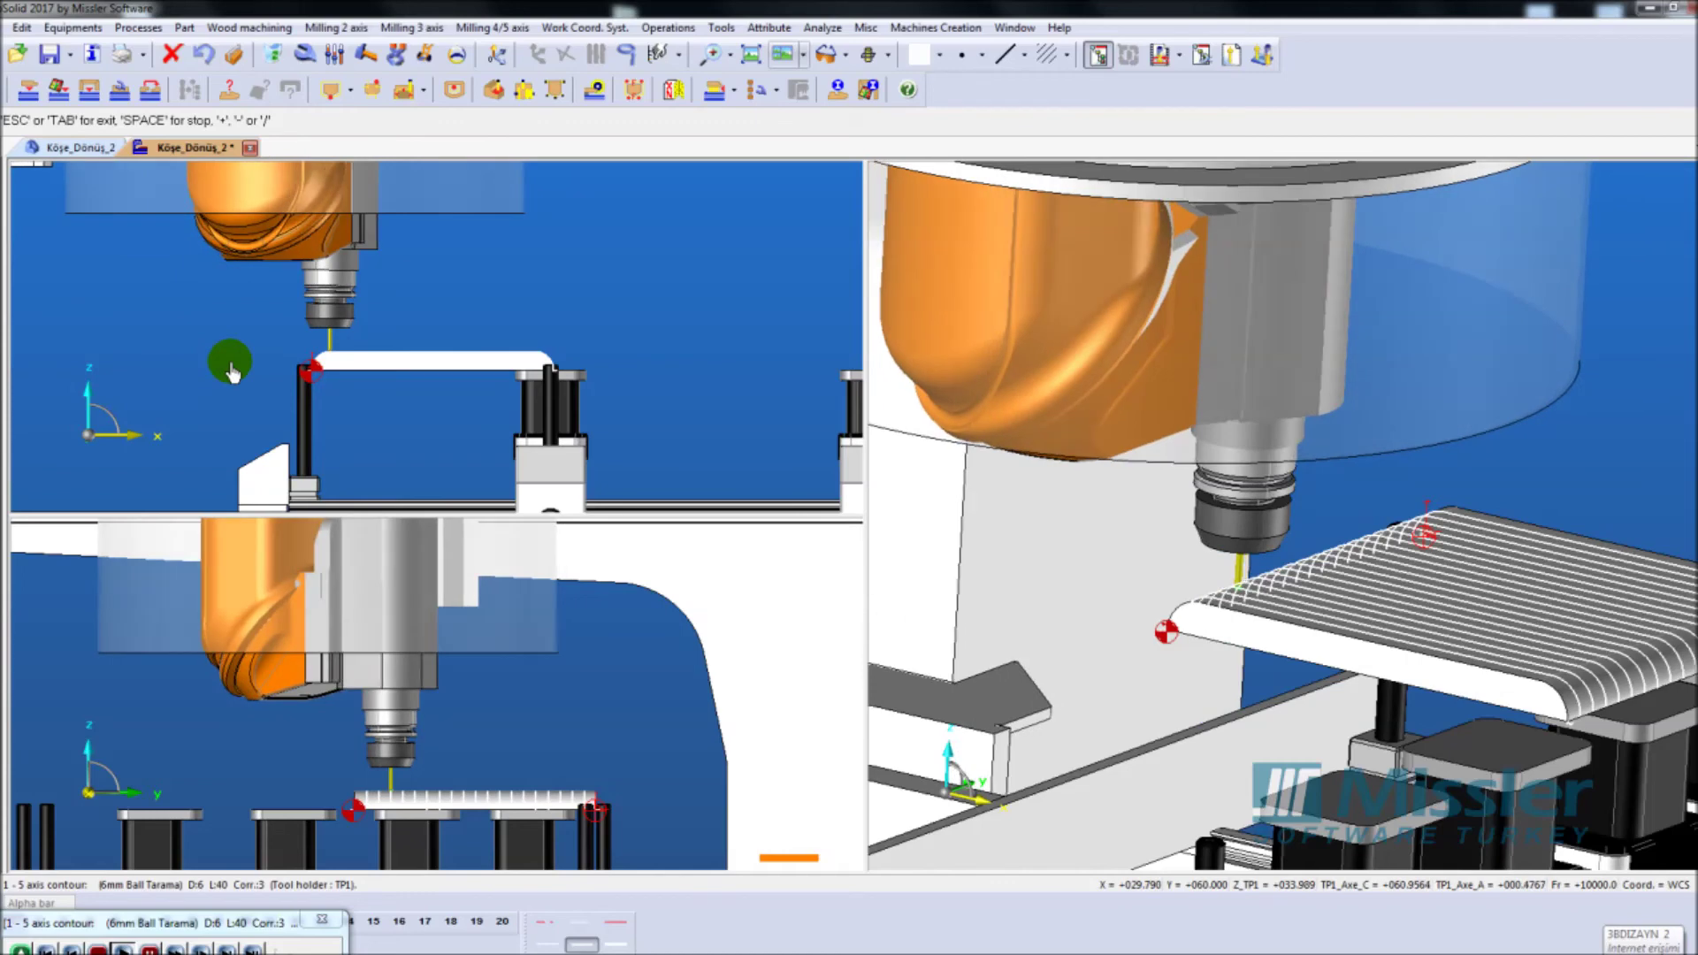
pyautogui.scroll(-2, 988, 535)
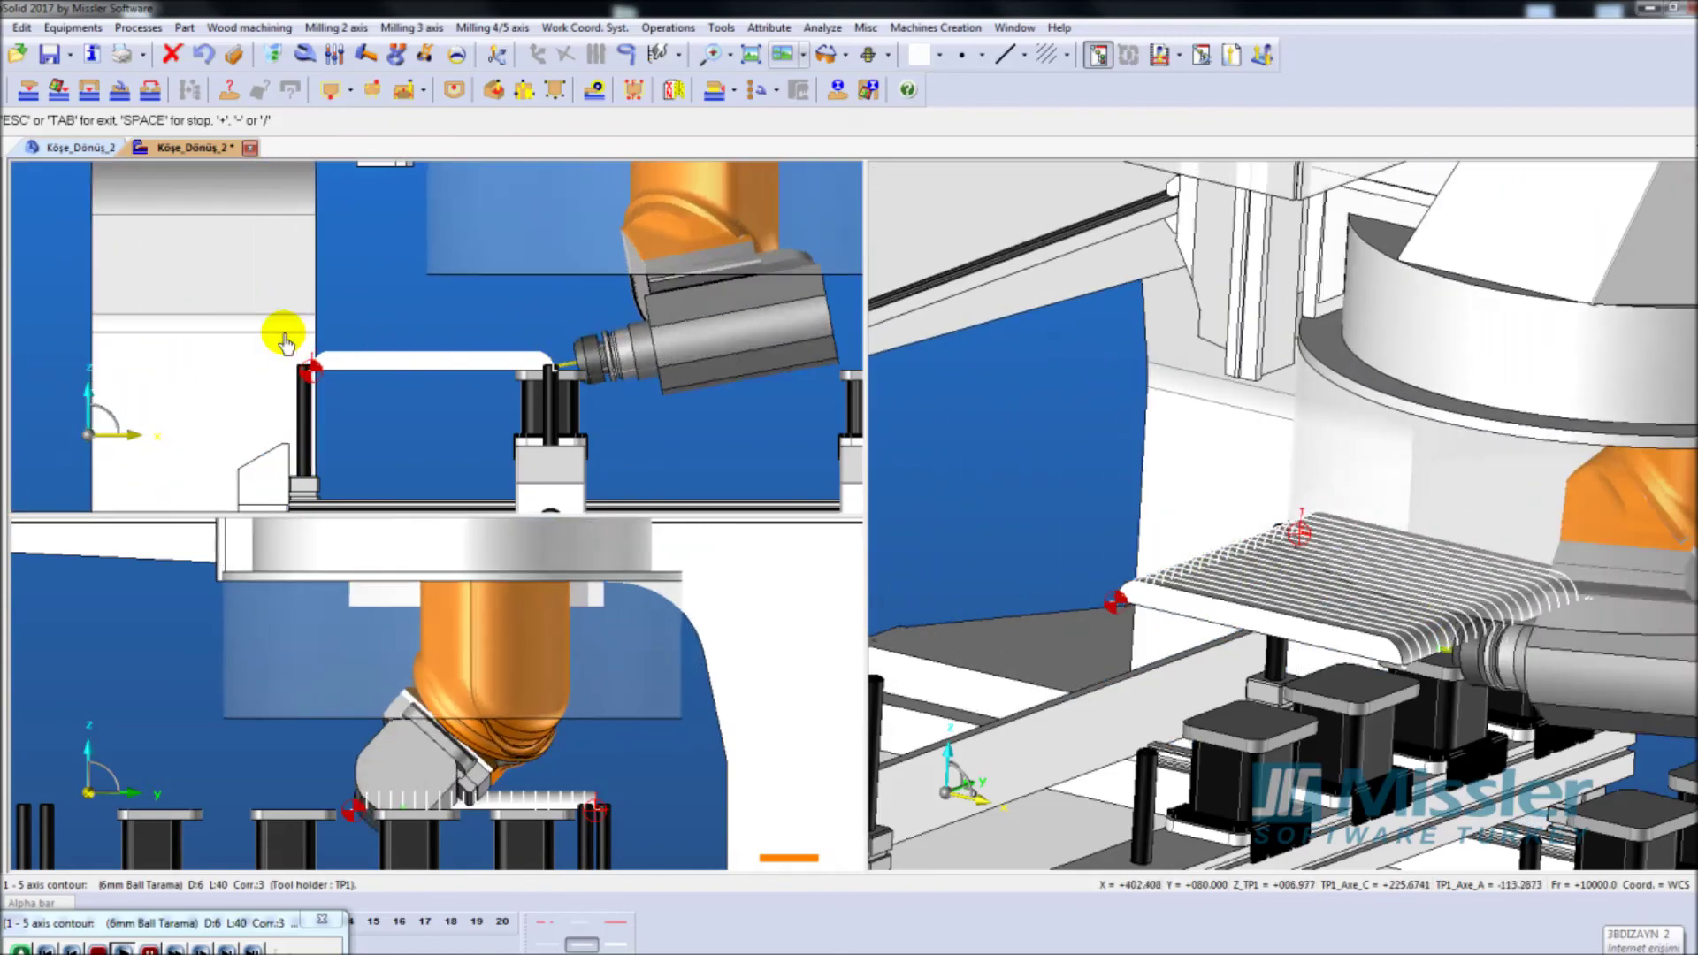
pyautogui.click(476, 329)
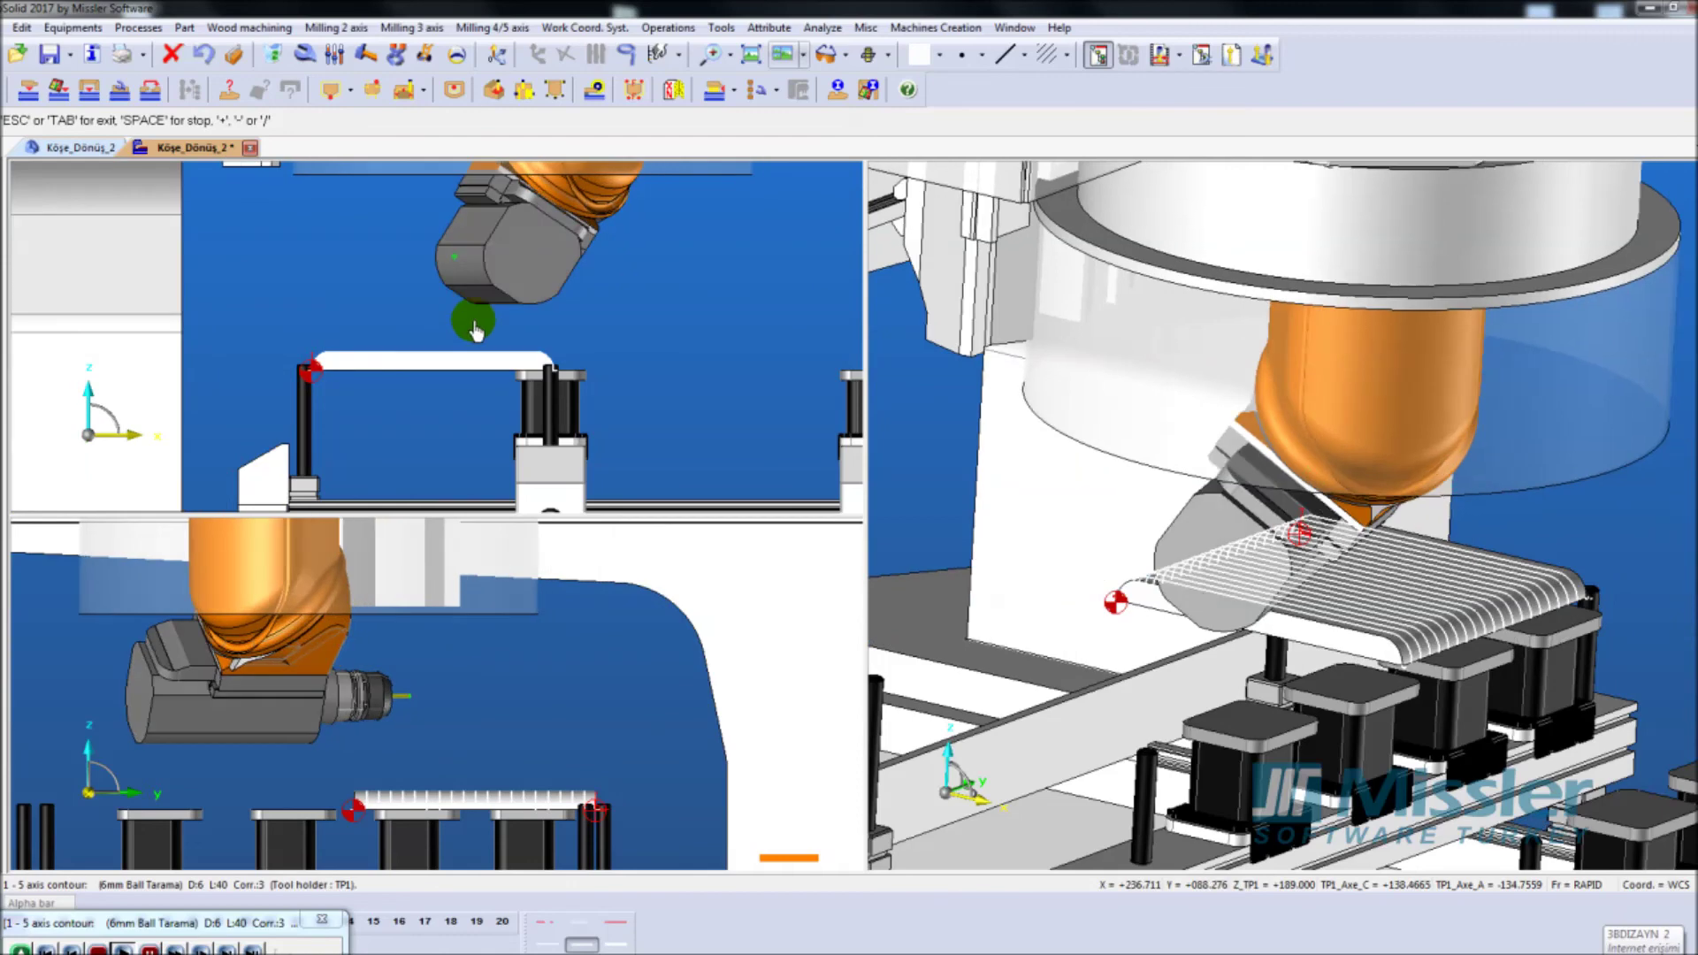